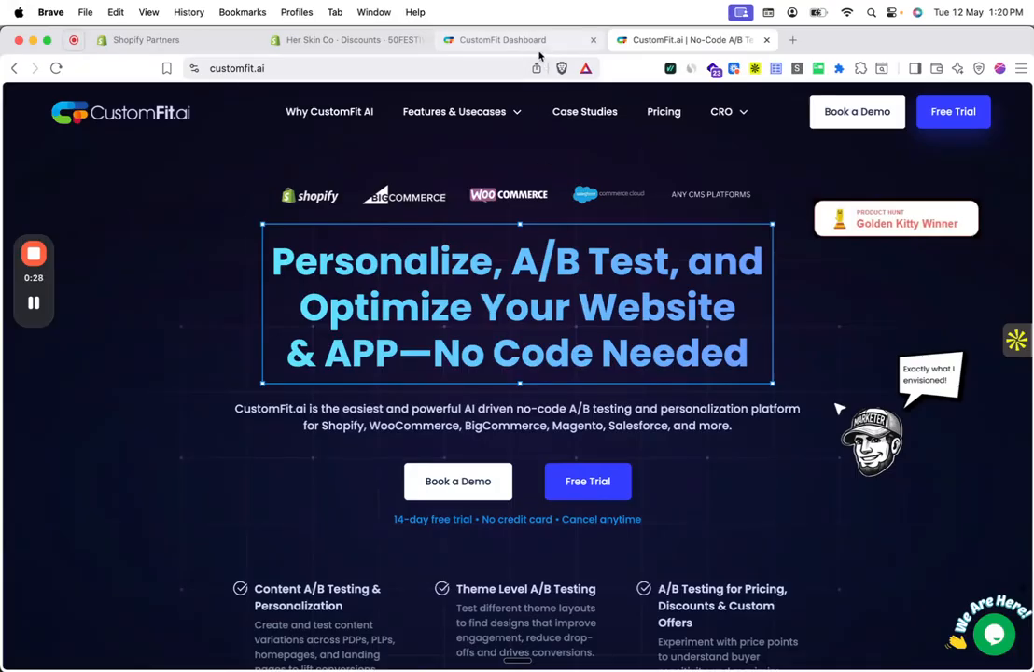
Step: Open a new browser tab next to the CustomFit homepage
{"action": "left_click", "coordinate": [793, 39]}
Step: Search Google for 'customfit' and open CustomFit's Shopify App Store listing
{"action": "type", "text": "customfit"}
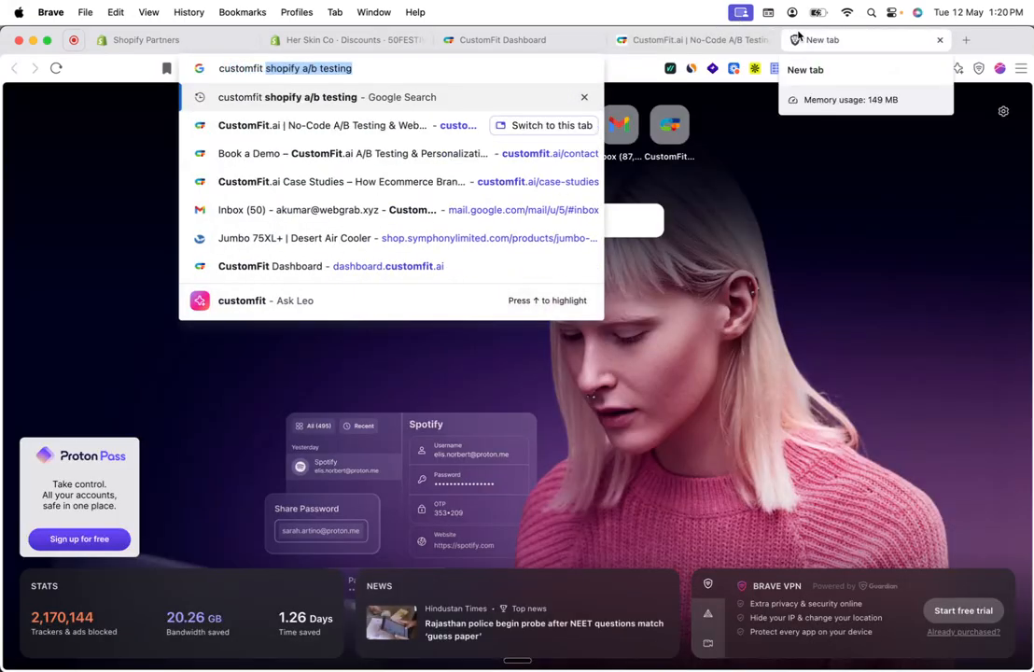
{"action": "key", "text": "Return"}
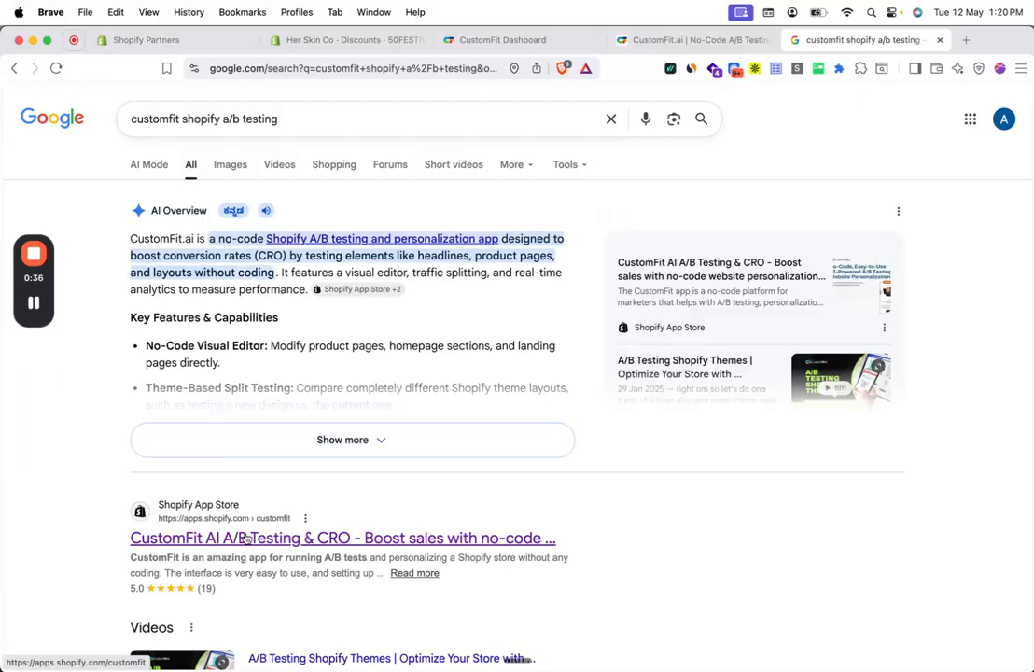
{"action": "left_click", "coordinate": [250, 538]}
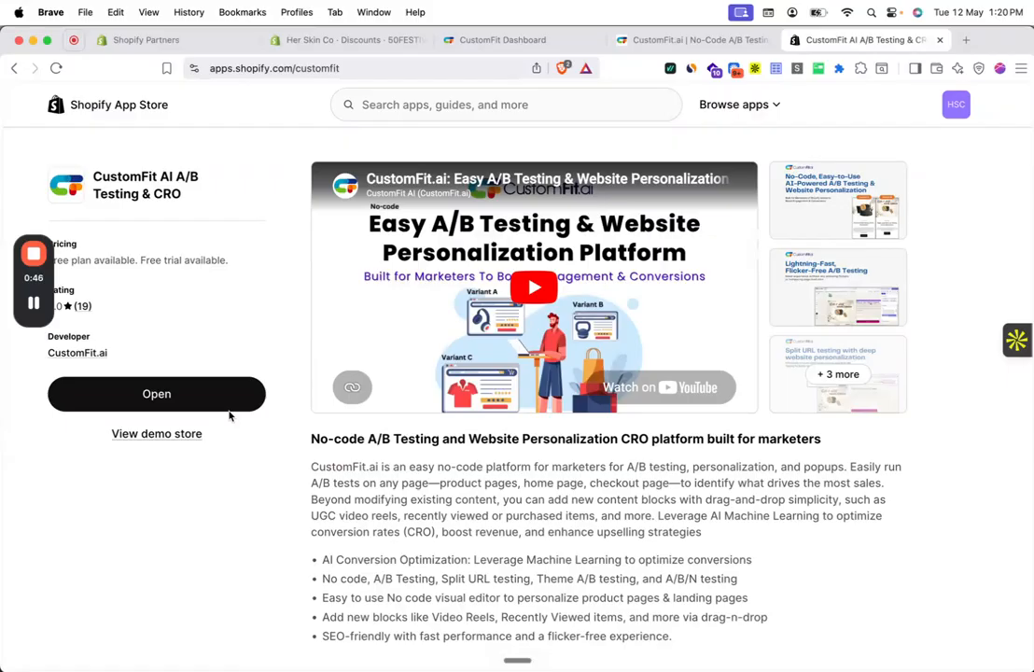
Step: From the CustomFit Dashboard tab, create an experience named 'Exp discountab'
{"action": "left_click", "coordinate": [482, 43]}
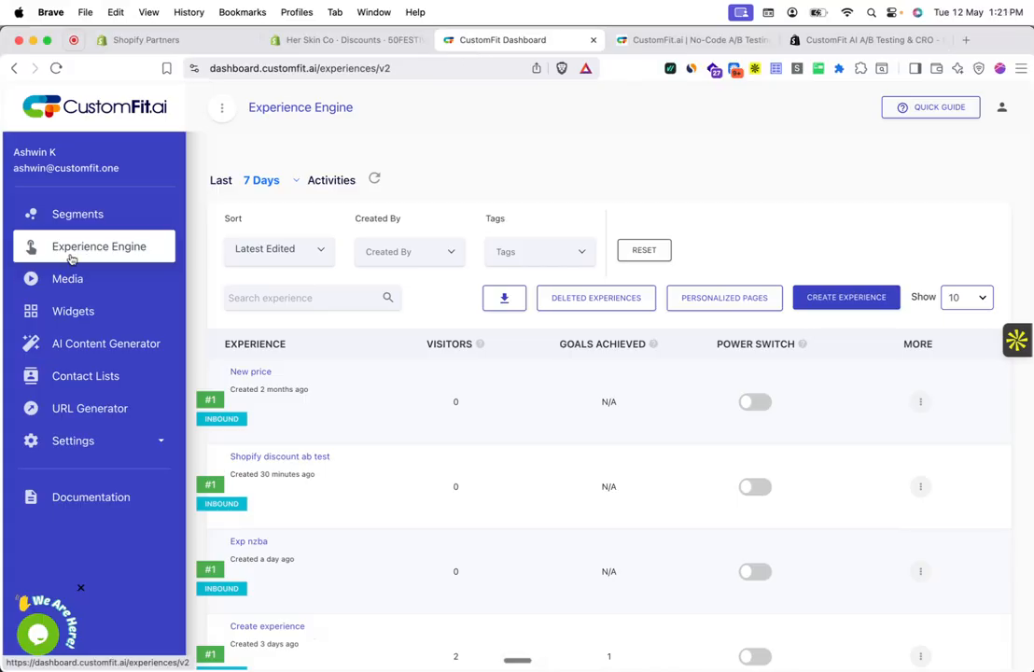
{"action": "left_click", "coordinate": [833, 301]}
{"action": "left_click", "coordinate": [531, 275]}
{"action": "type", "text": "Exp"}
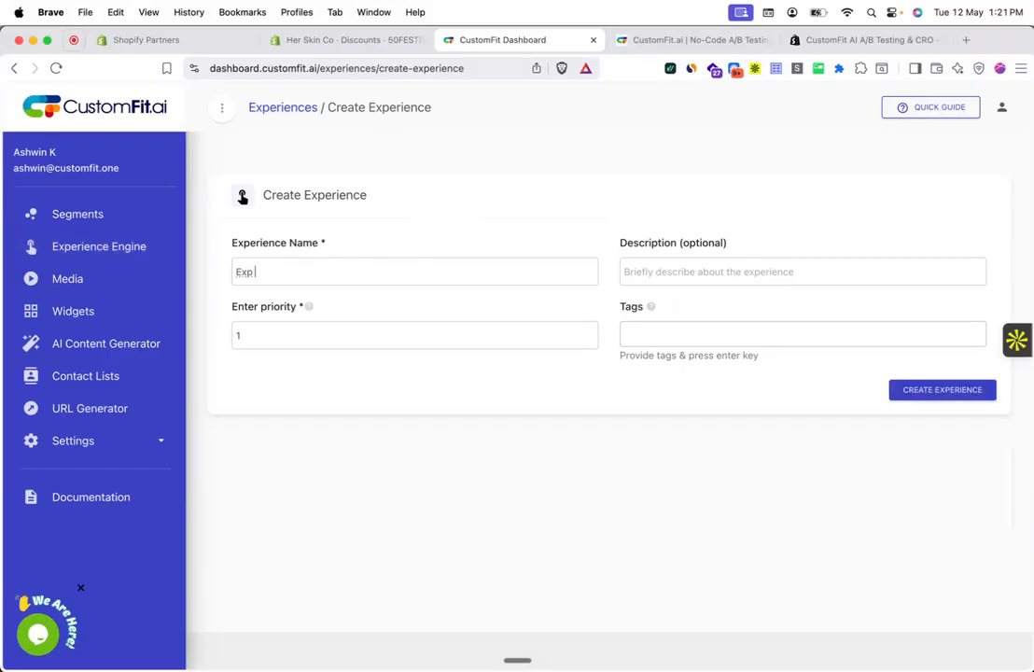
{"action": "type", "text": " discountab"}
{"action": "key", "text": "Return"}
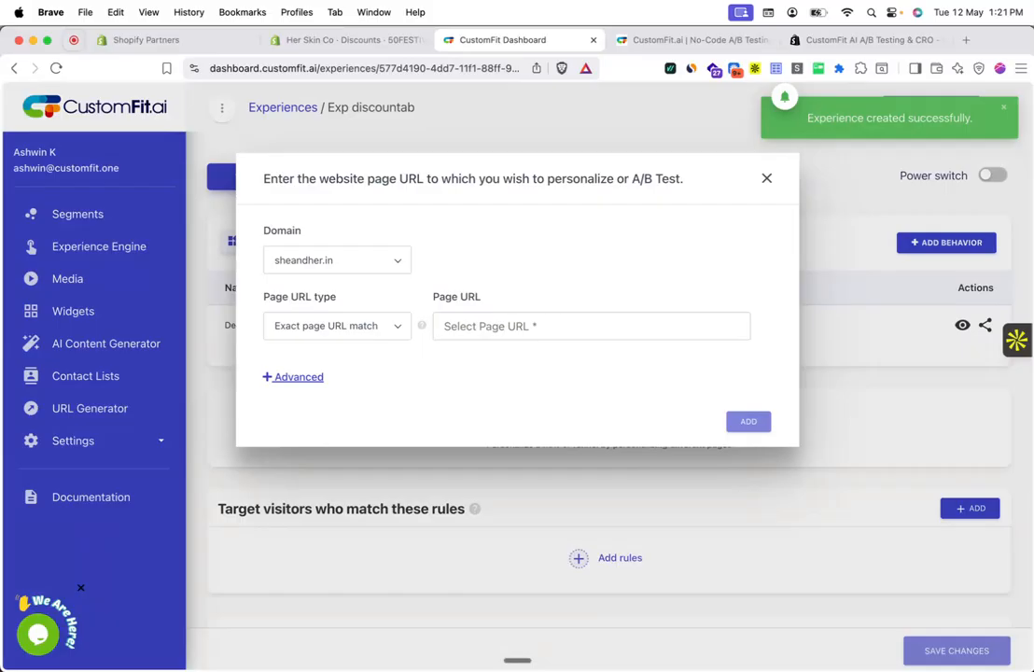
Step: Set the page URL targeting to All pages of sheandher.in
{"action": "left_click", "coordinate": [311, 329]}
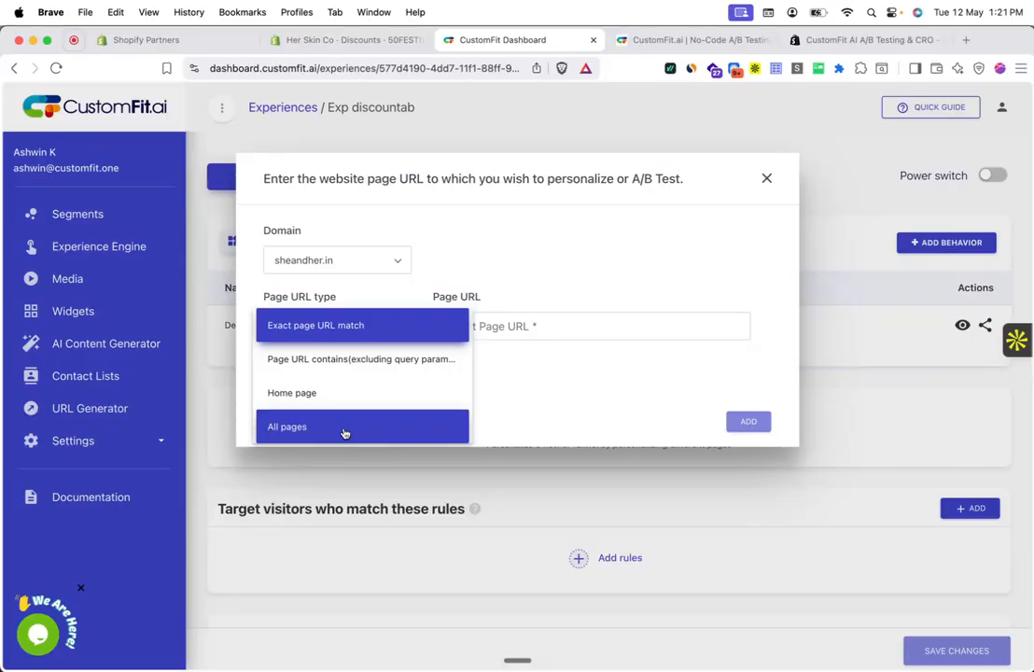
{"action": "left_click", "coordinate": [343, 429]}
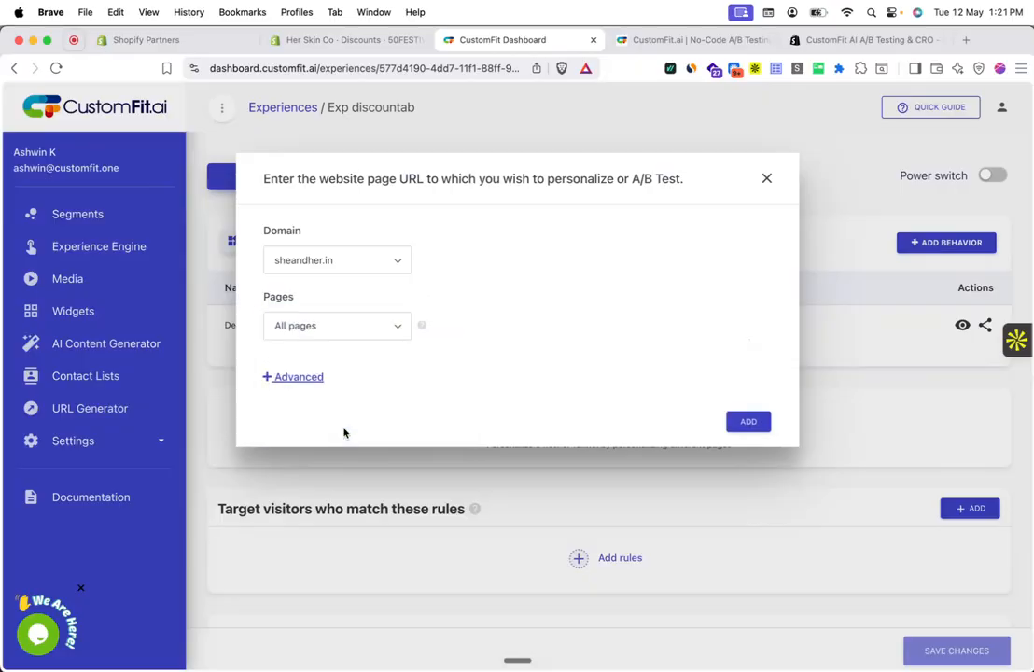
{"action": "left_click", "coordinate": [764, 425]}
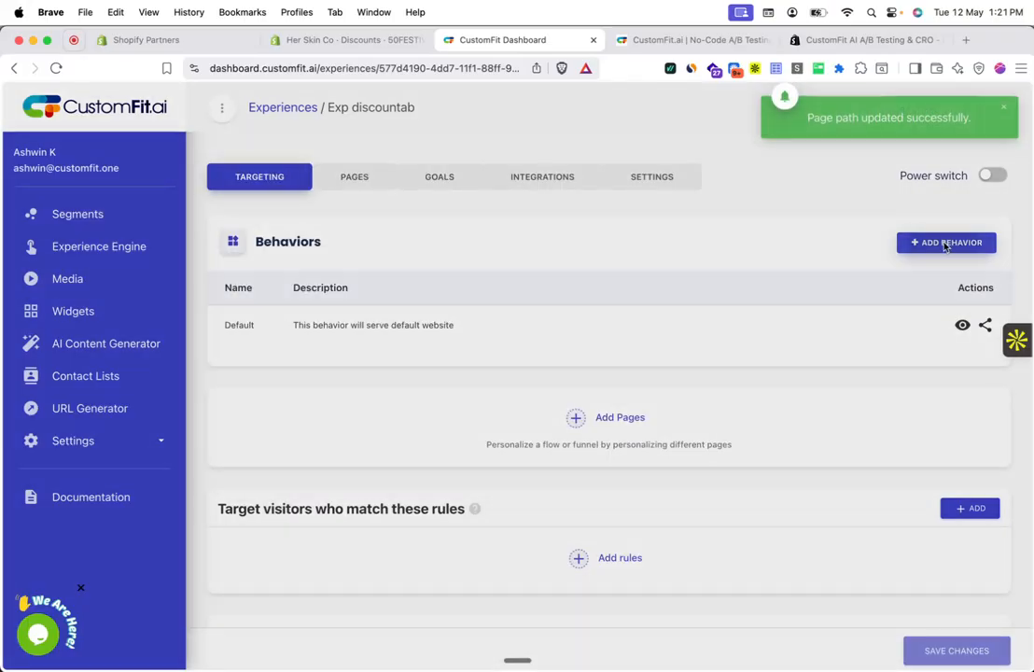
Step: Add a new behavior named 'Discount A'
{"action": "left_click", "coordinate": [945, 245]}
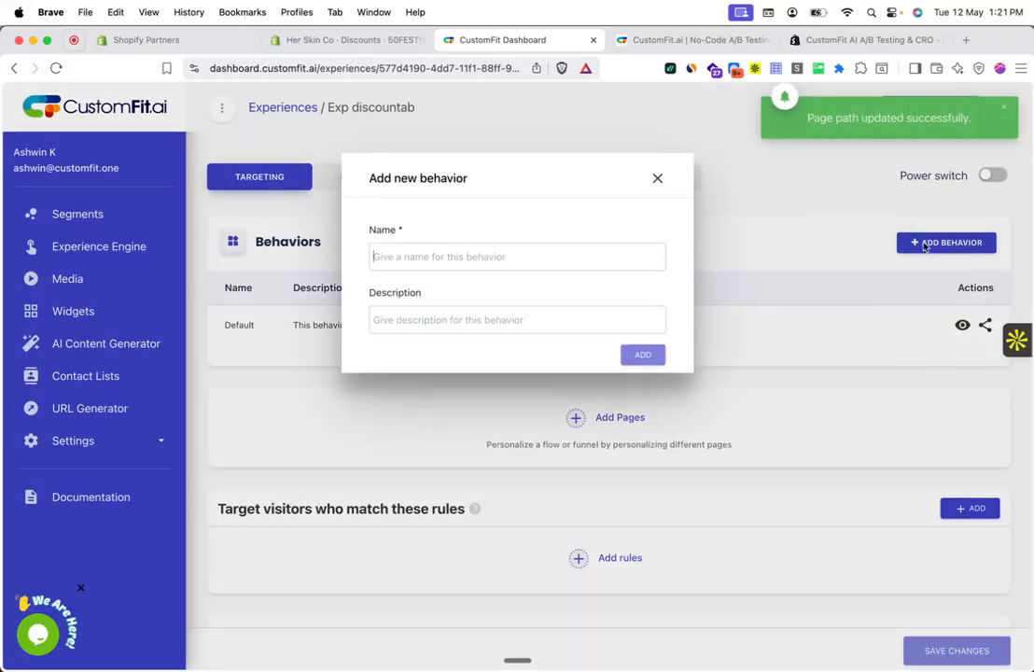
{"action": "type", "text": "t"}
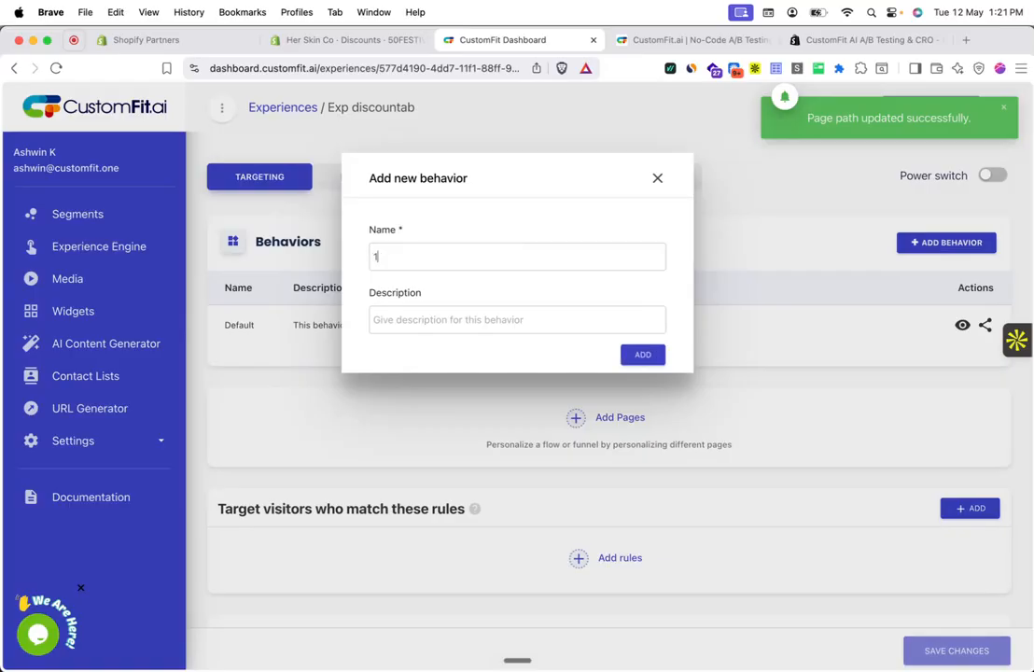
{"action": "key", "text": "BackSpace"}
{"action": "type", "text": "Discou"}
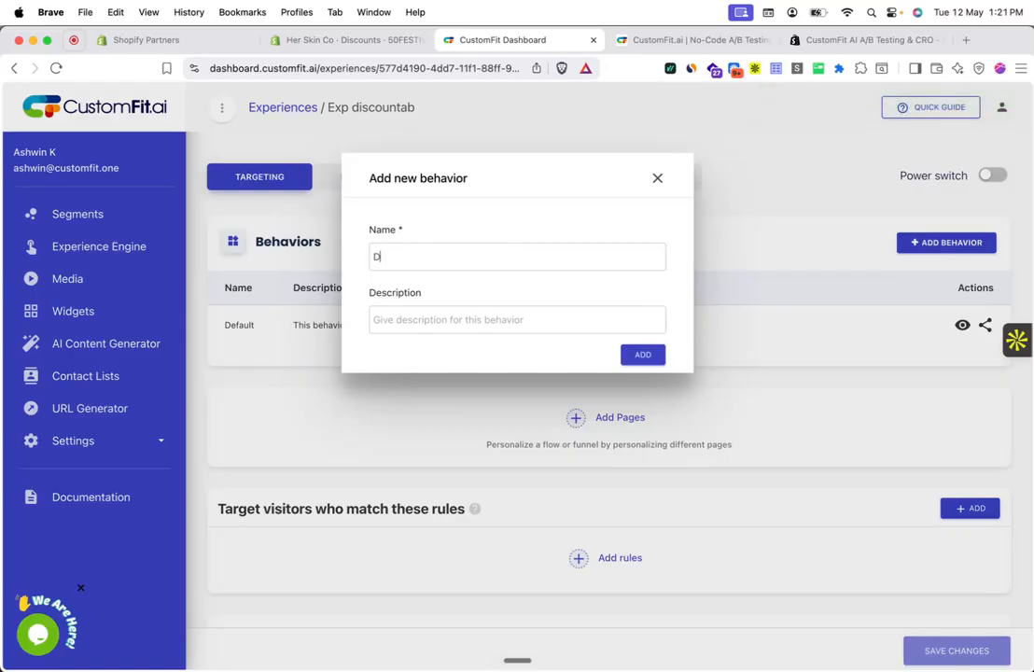
{"action": "type", "text": "nt A"}
{"action": "key", "text": "Return"}
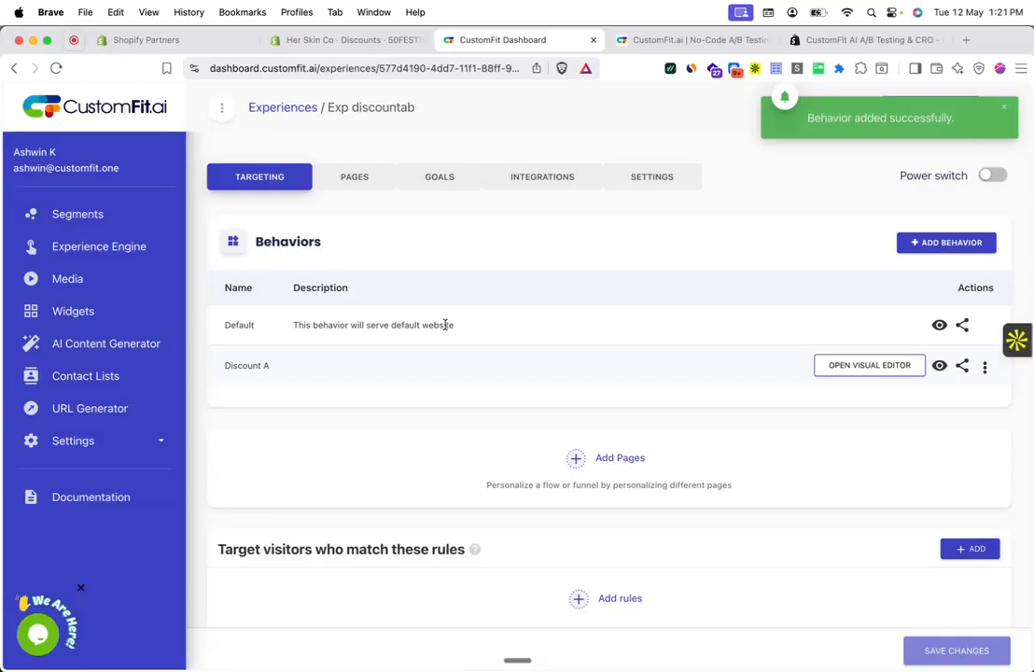
Step: Load Discount A in the visual editor and open the </> code options menu
{"action": "left_click", "coordinate": [855, 374]}
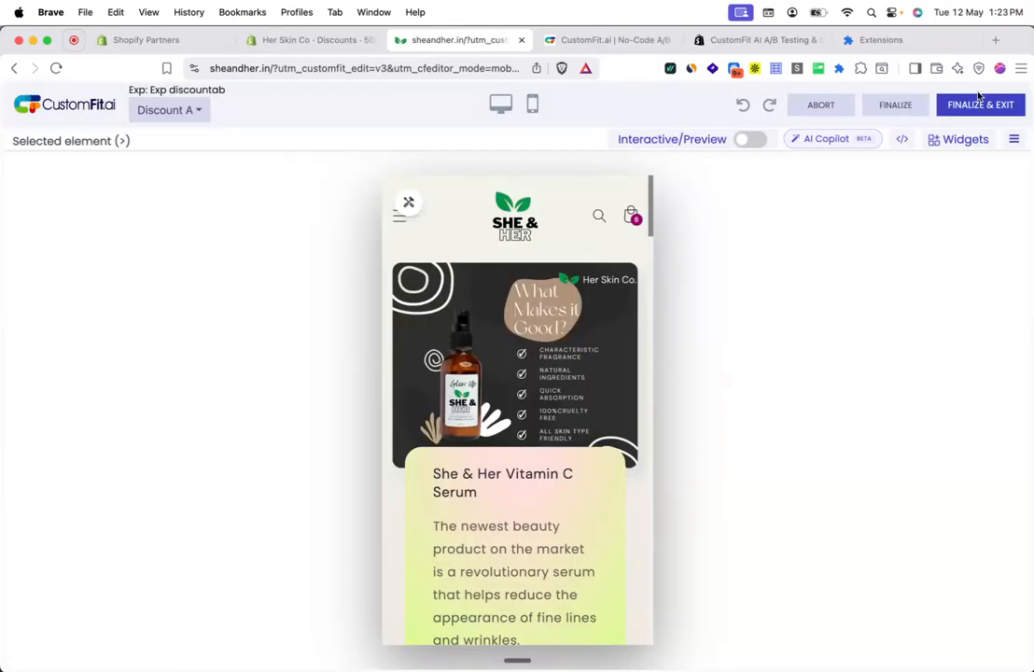
{"action": "left_click", "coordinate": [905, 146]}
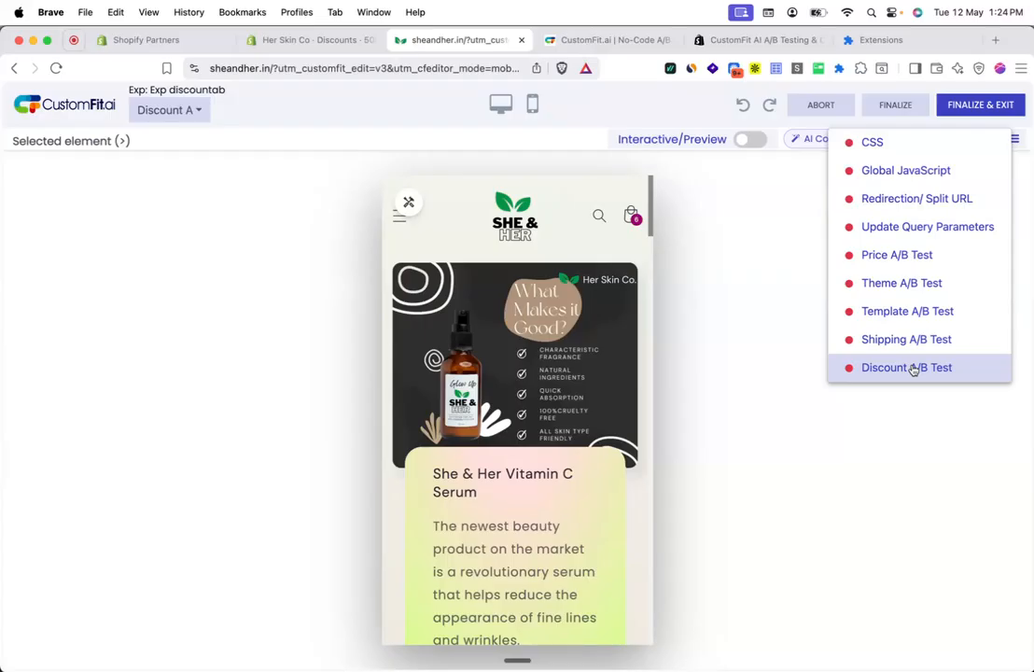
Step: Choose Discount A/B Test for Discount A, keeping Discount Code as the method
{"action": "left_click", "coordinate": [971, 373]}
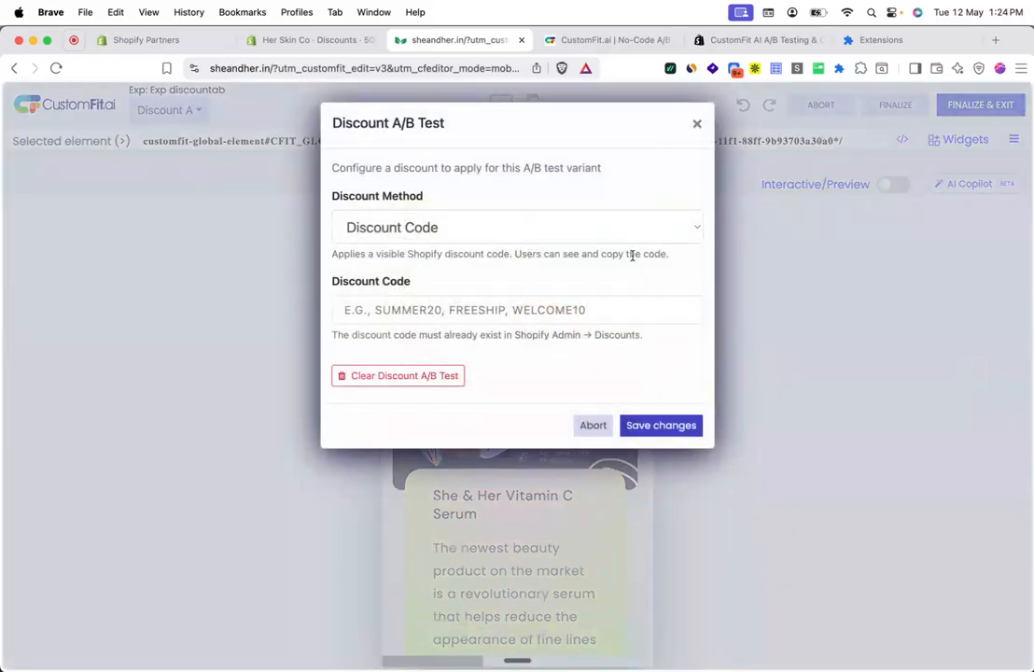
{"action": "left_click", "coordinate": [639, 226]}
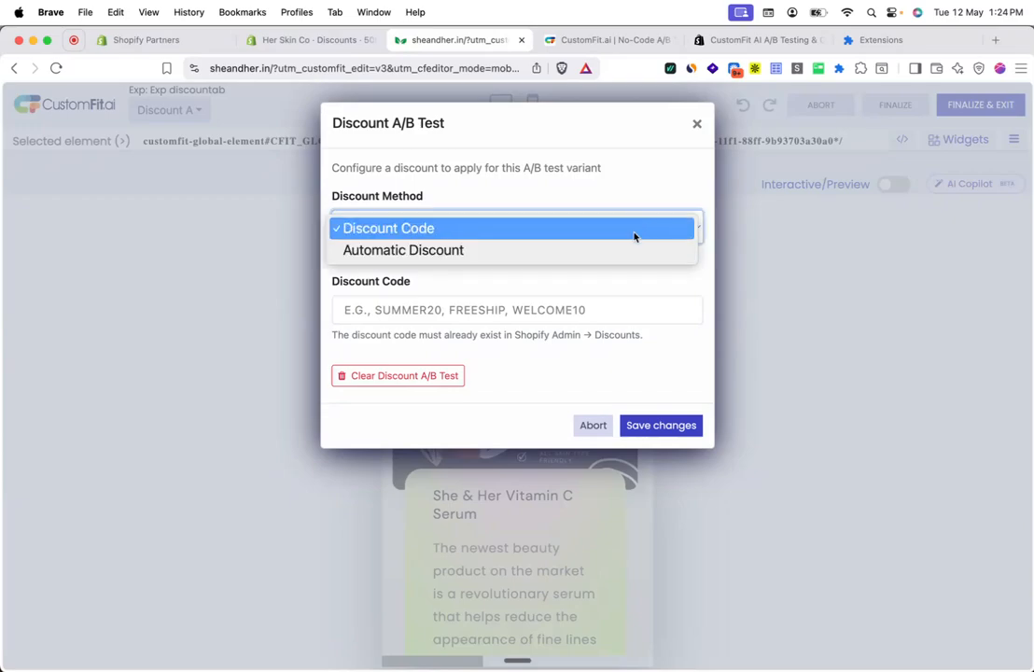
{"action": "left_click", "coordinate": [639, 226]}
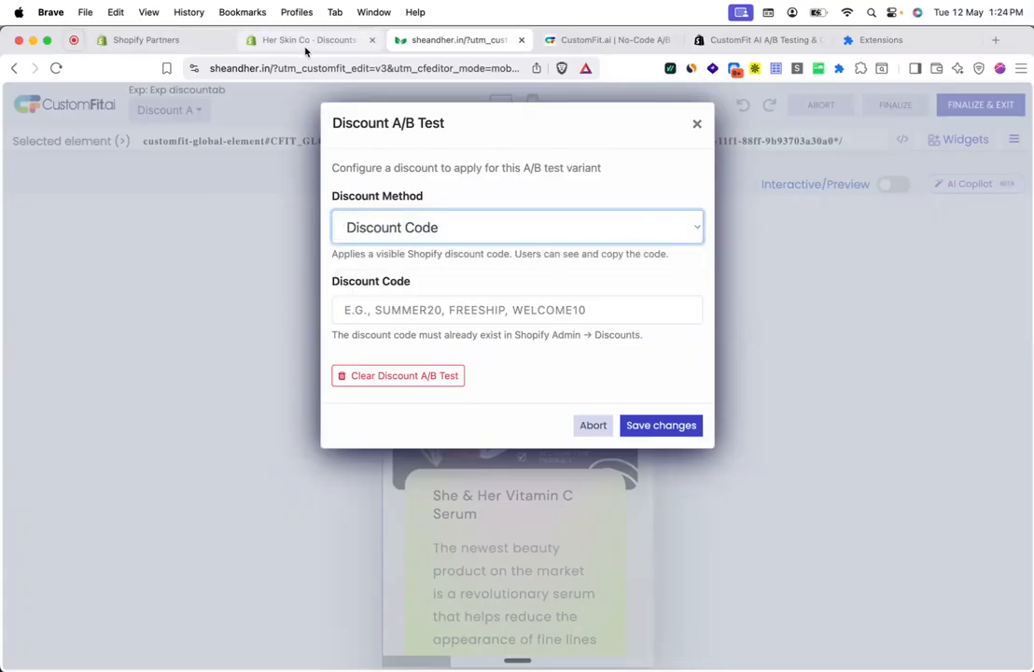
{"action": "left_click", "coordinate": [307, 43]}
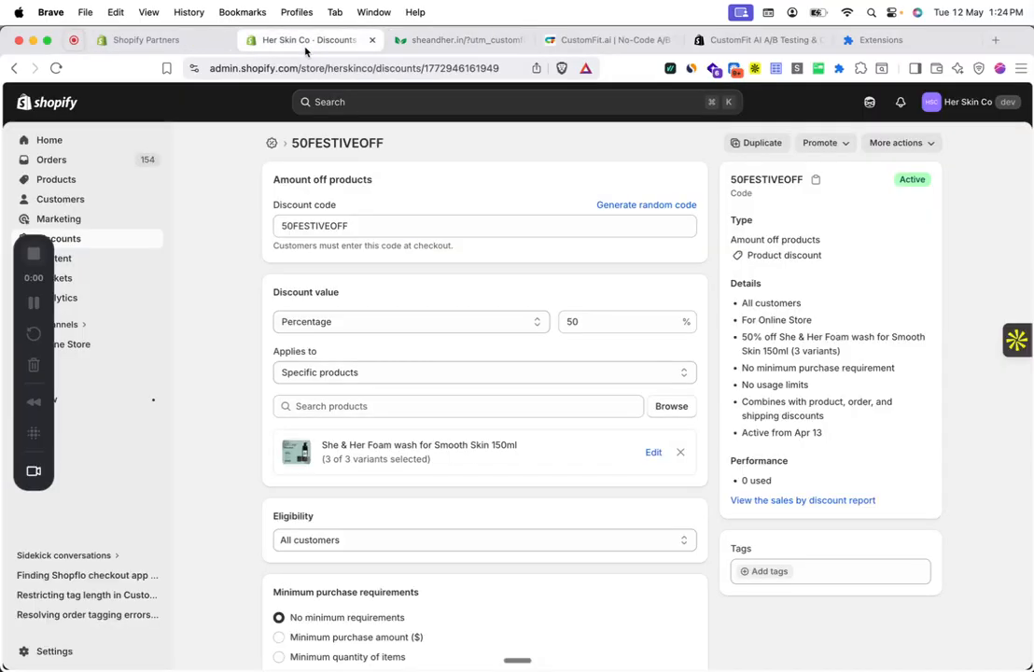
Step: Copy the 50FESTIVEOFF code from Shopify Admin into Discount A's Discount Code field
{"action": "double_click", "coordinate": [326, 143]}
{"action": "key", "text": "super+c"}
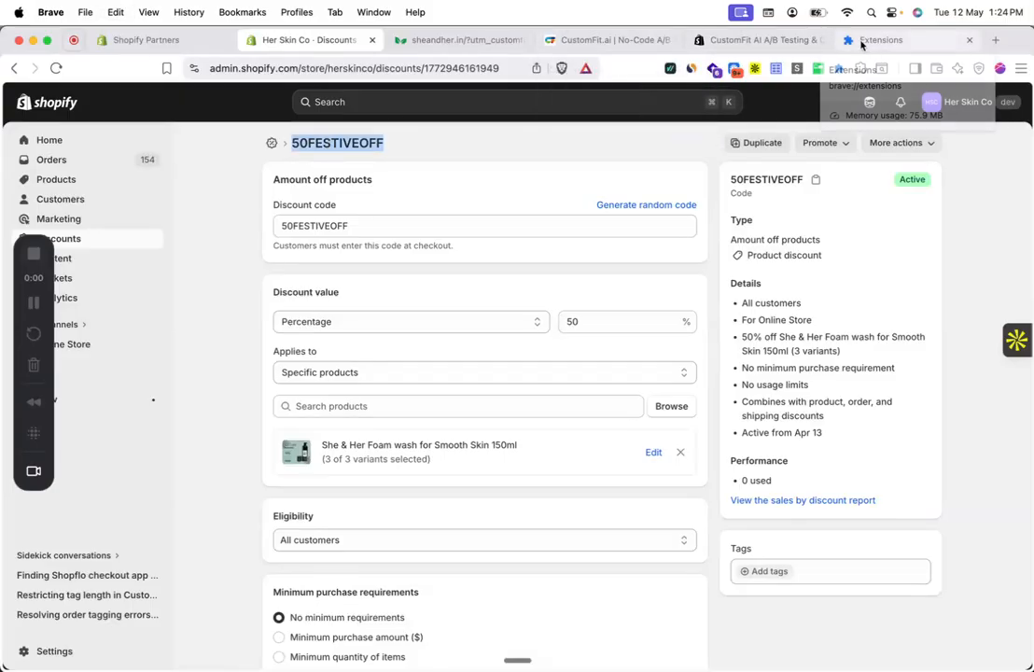
{"action": "left_click", "coordinate": [467, 45]}
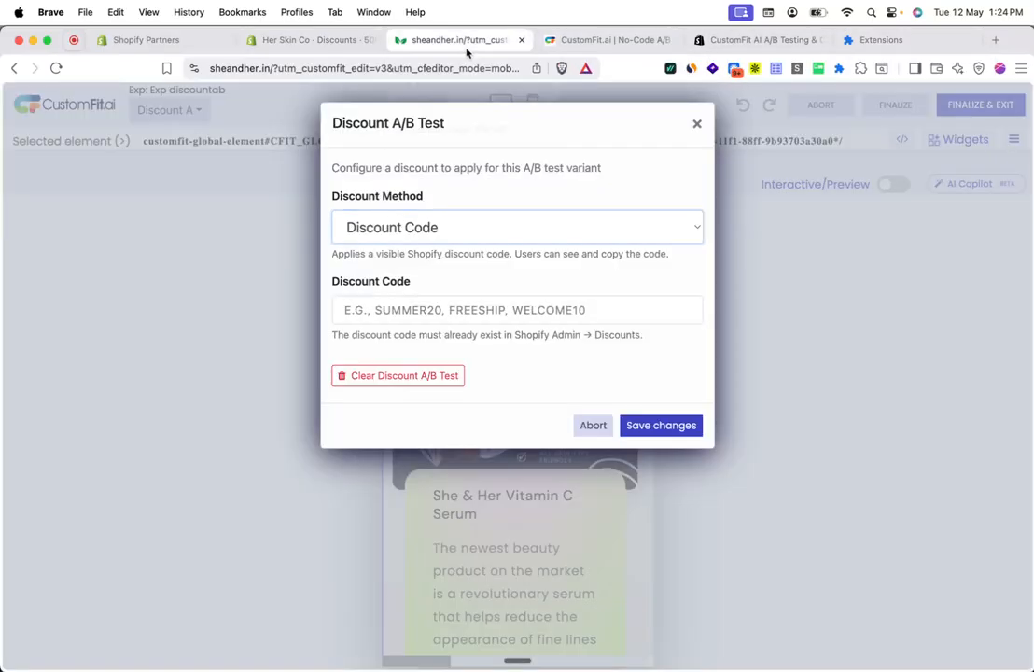
{"action": "left_click", "coordinate": [430, 308]}
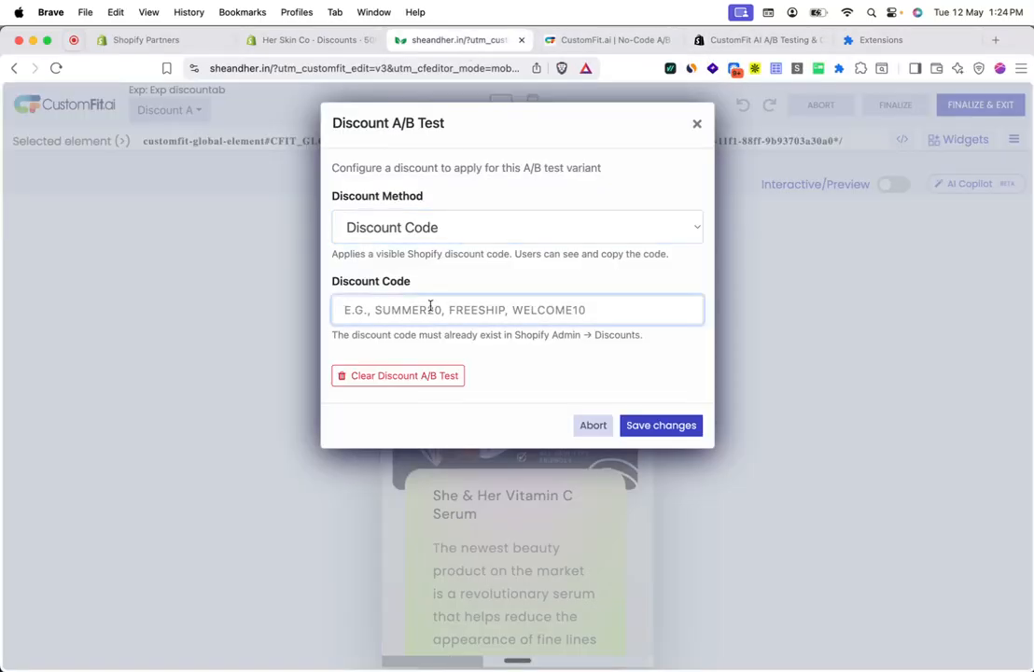
{"action": "key", "text": "super+v"}
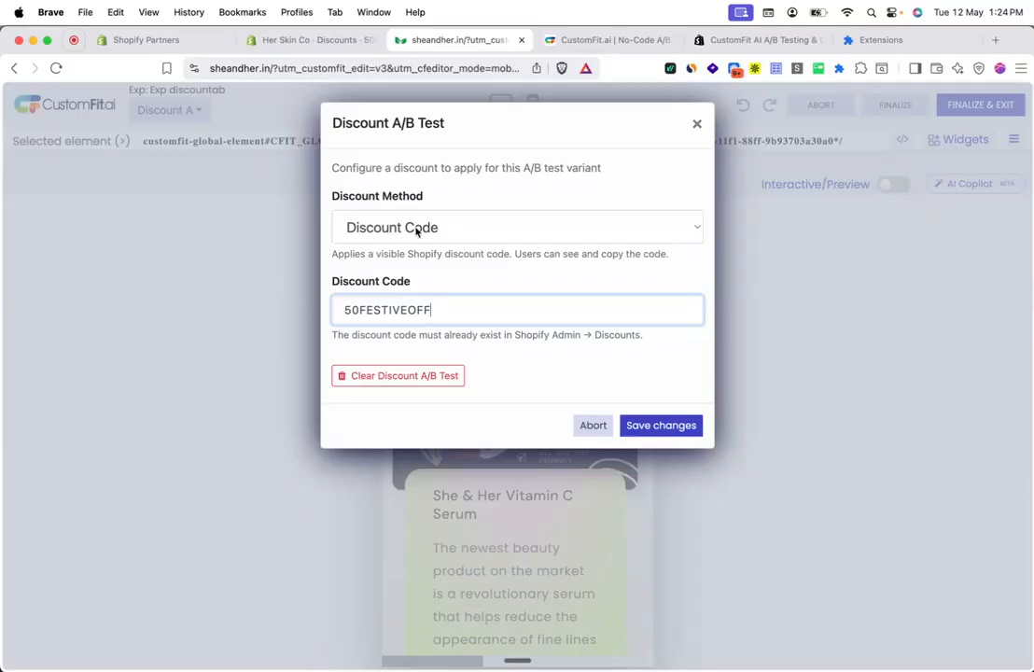
{"action": "left_click", "coordinate": [323, 39]}
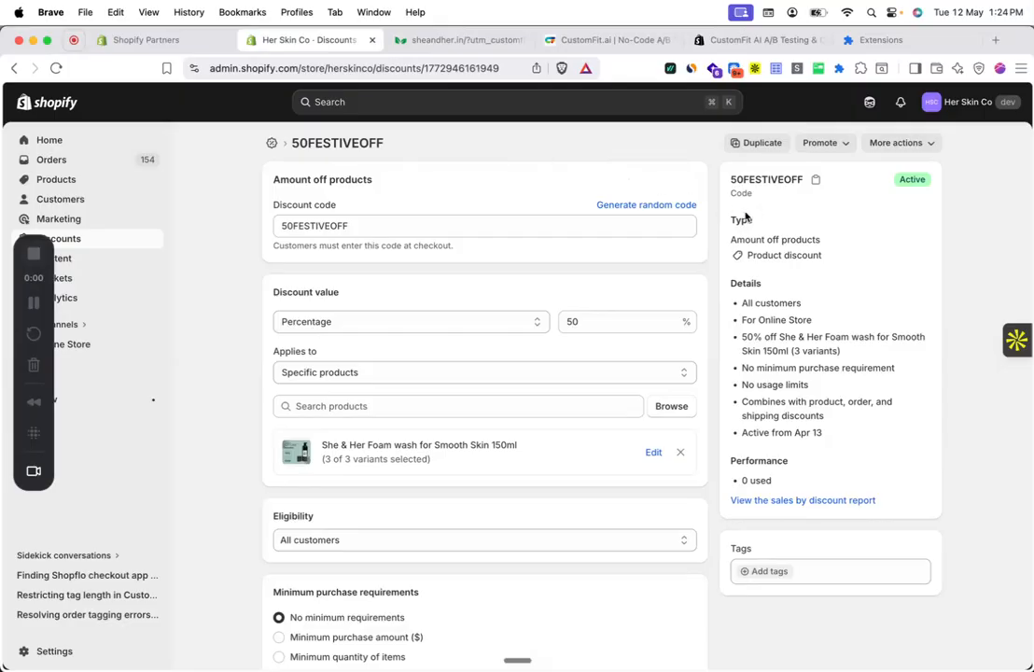
{"action": "left_click", "coordinate": [433, 41]}
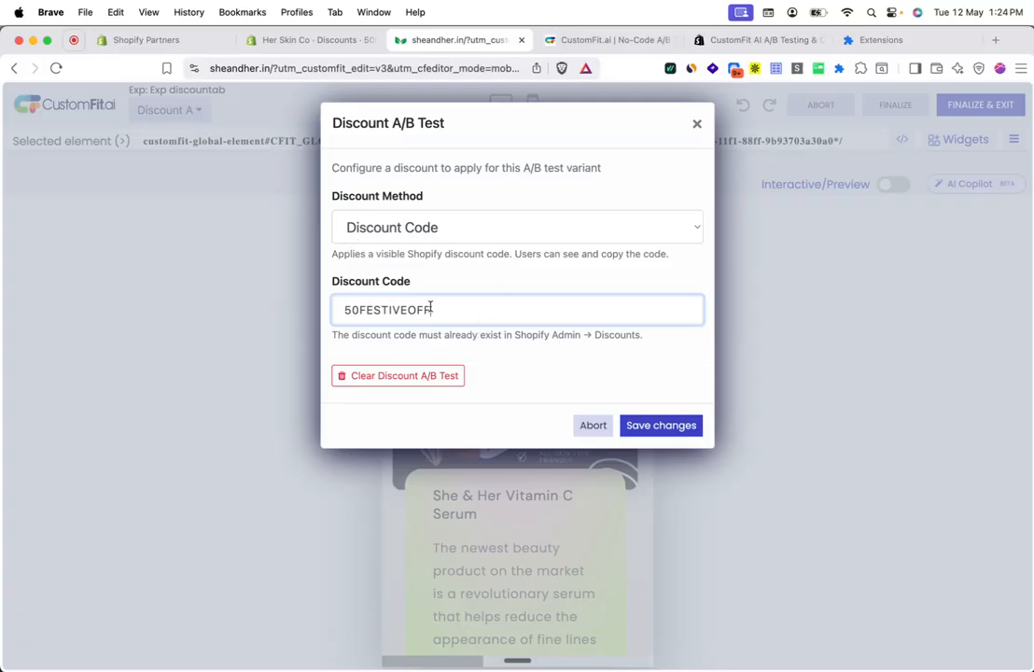
Step: Switch Discount A to an automatic discount of 50% off
{"action": "left_click", "coordinate": [484, 239]}
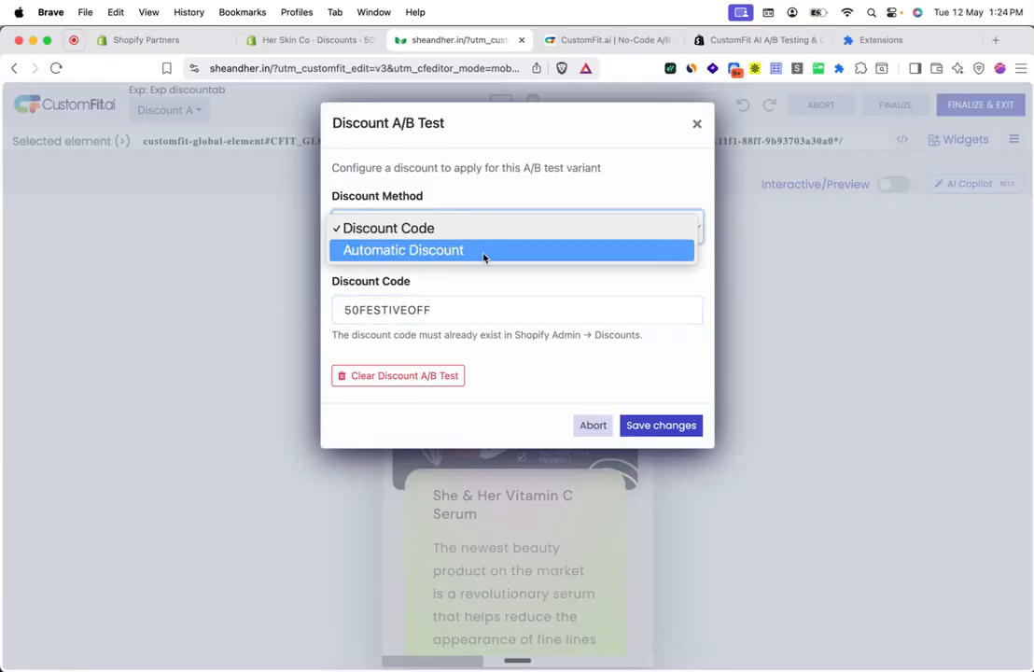
{"action": "left_click", "coordinate": [484, 257]}
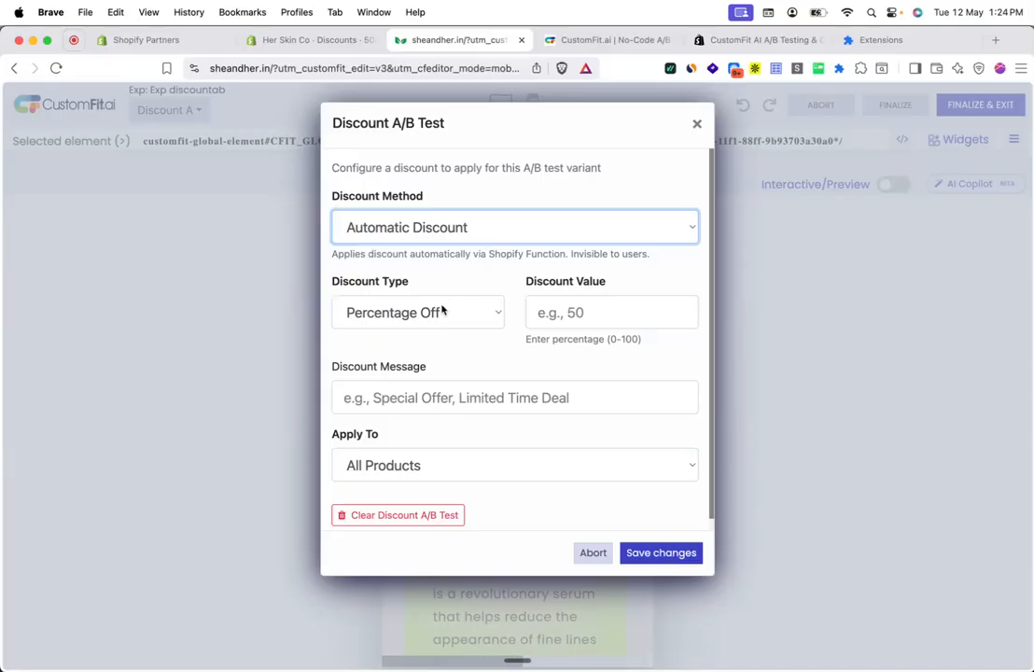
{"action": "left_click", "coordinate": [443, 310]}
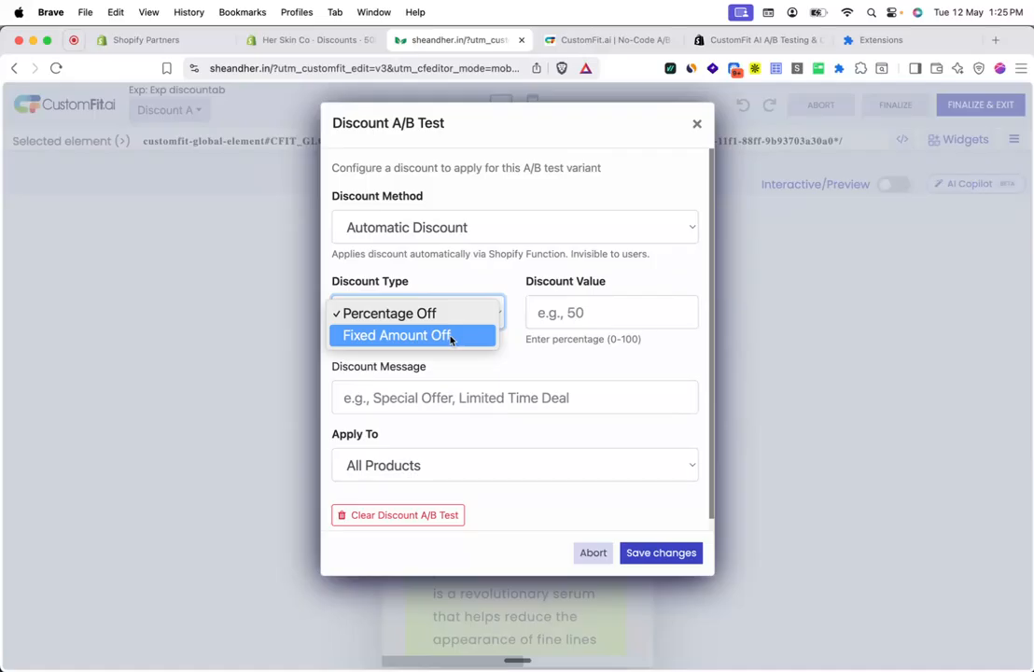
{"action": "left_click", "coordinate": [450, 336]}
{"action": "left_click", "coordinate": [454, 313]}
{"action": "left_click", "coordinate": [454, 298]}
{"action": "left_click", "coordinate": [571, 308]}
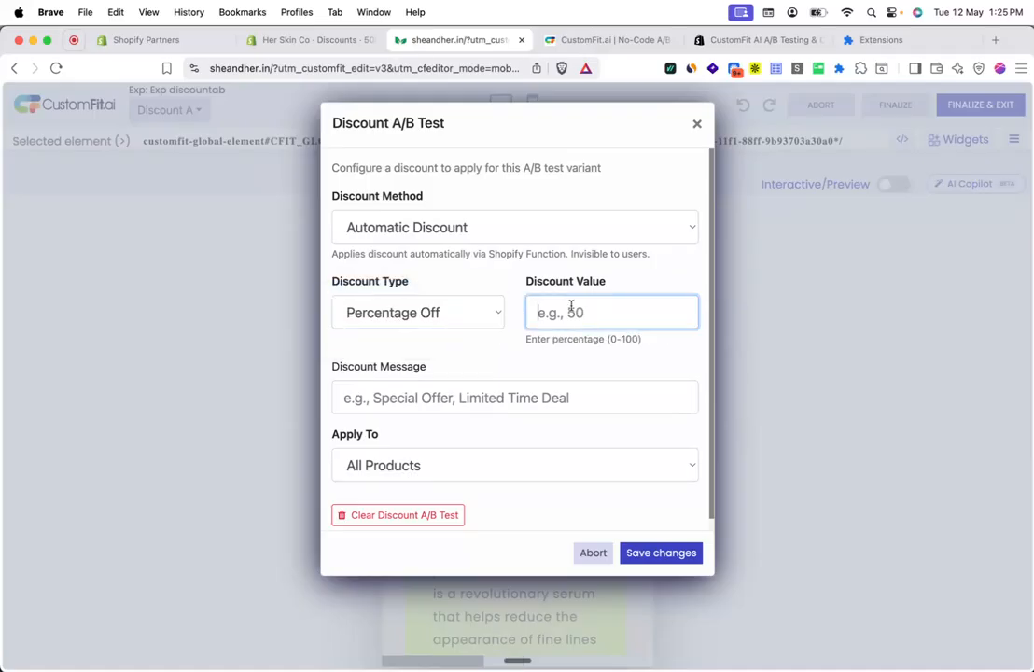
{"action": "type", "text": "50"}
{"action": "left_click", "coordinate": [503, 365]}
Step: Set the discount message to 'Special Offer' and apply it to specific products only
{"action": "left_click", "coordinate": [442, 396]}
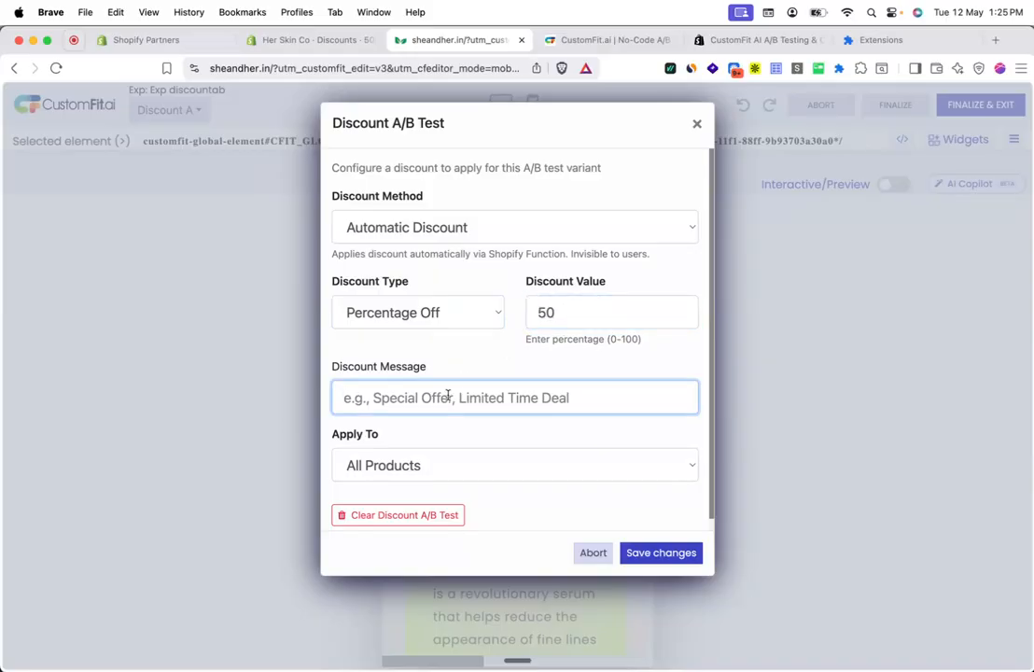
{"action": "type", "text": "Special Offer"}
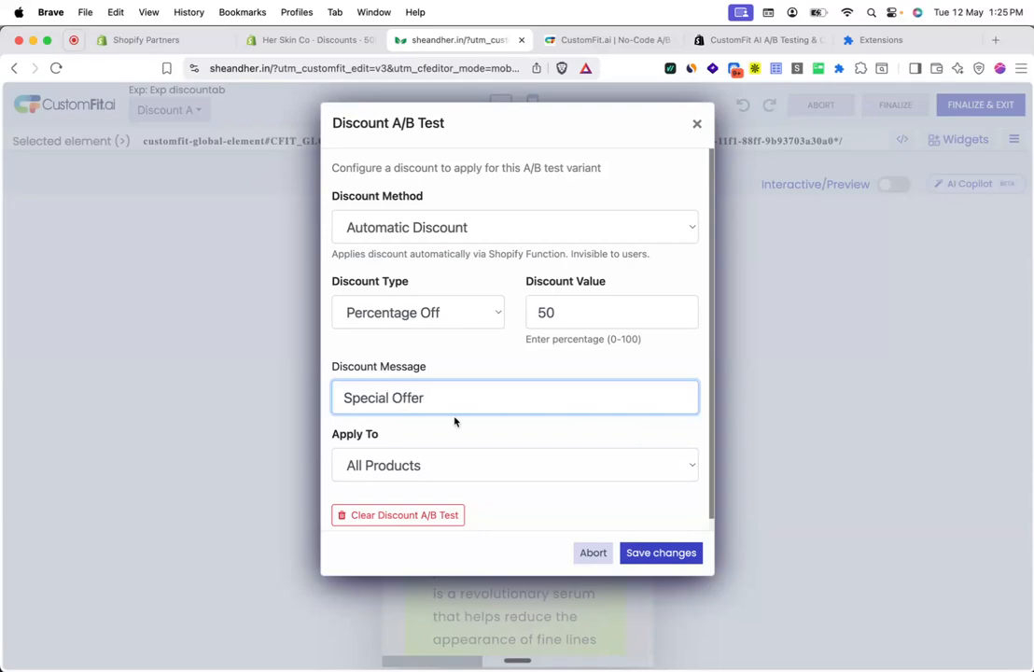
{"action": "scroll", "coordinate": [455, 422], "scroll_direction": "down", "scroll_amount": 1}
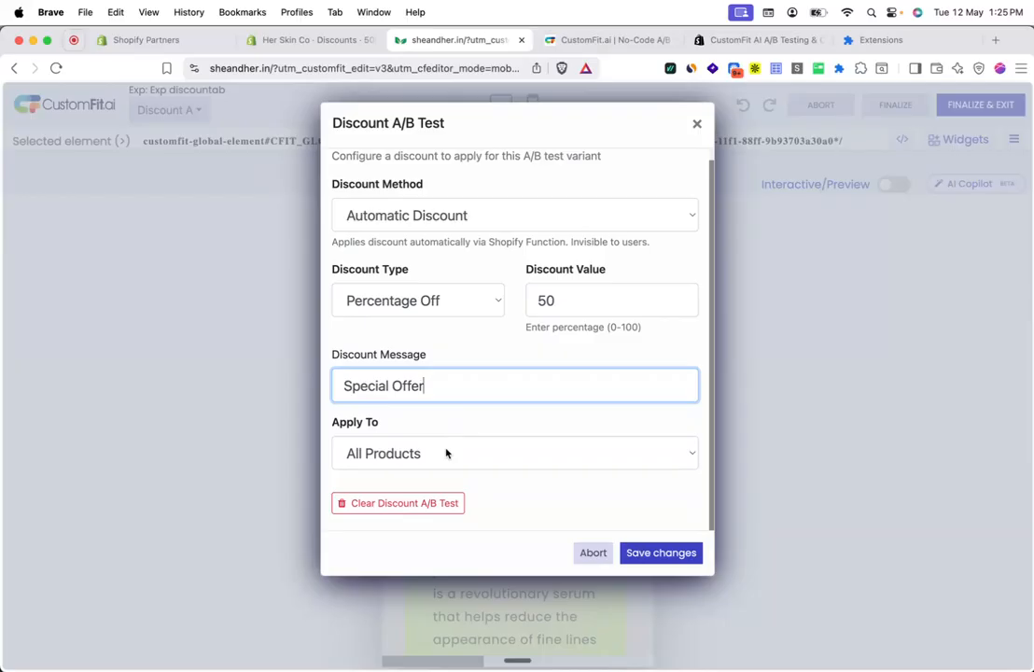
{"action": "left_click", "coordinate": [445, 453]}
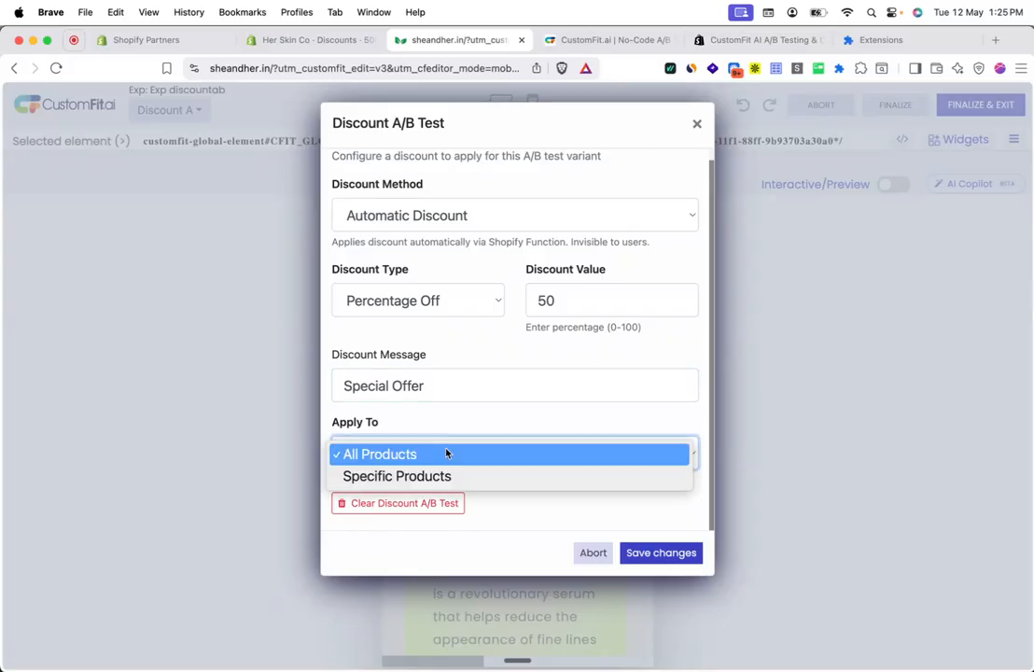
{"action": "left_click", "coordinate": [442, 475]}
{"action": "scroll", "coordinate": [531, 386], "scroll_direction": "down", "scroll_amount": 5}
Step: Open the She & Her Hand Cream product page in the store preview and copy its URL
{"action": "left_click", "coordinate": [993, 39]}
{"action": "type", "text": "she"}
{"action": "key", "text": "Return"}
{"action": "scroll", "coordinate": [396, 369], "scroll_direction": "down", "scroll_amount": 5}
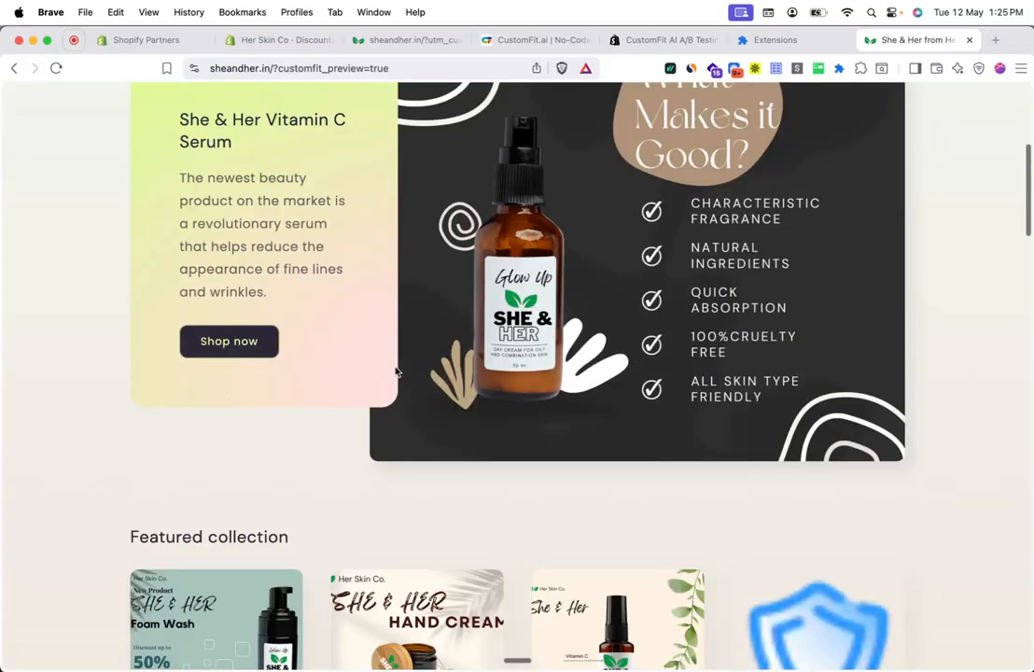
{"action": "left_click", "coordinate": [408, 428]}
{"action": "left_click", "coordinate": [308, 67]}
{"action": "key", "text": "super+c"}
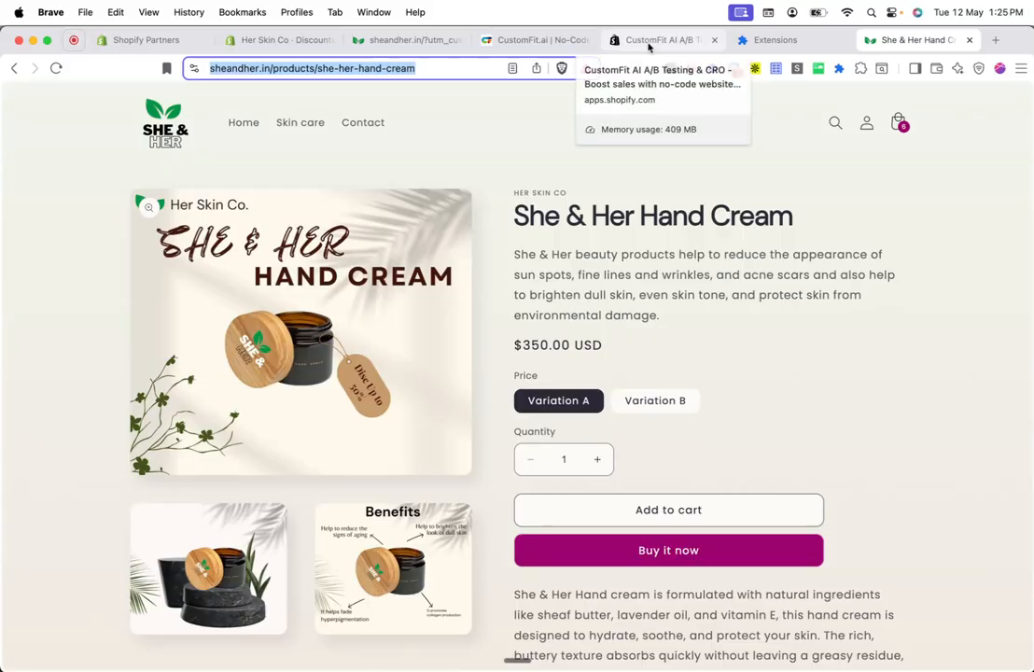
Step: Paste the hand cream URL into Product URL, fetch it, and keep All variants
{"action": "left_click", "coordinate": [372, 37]}
{"action": "left_click", "coordinate": [436, 430]}
{"action": "key", "text": "super+v"}
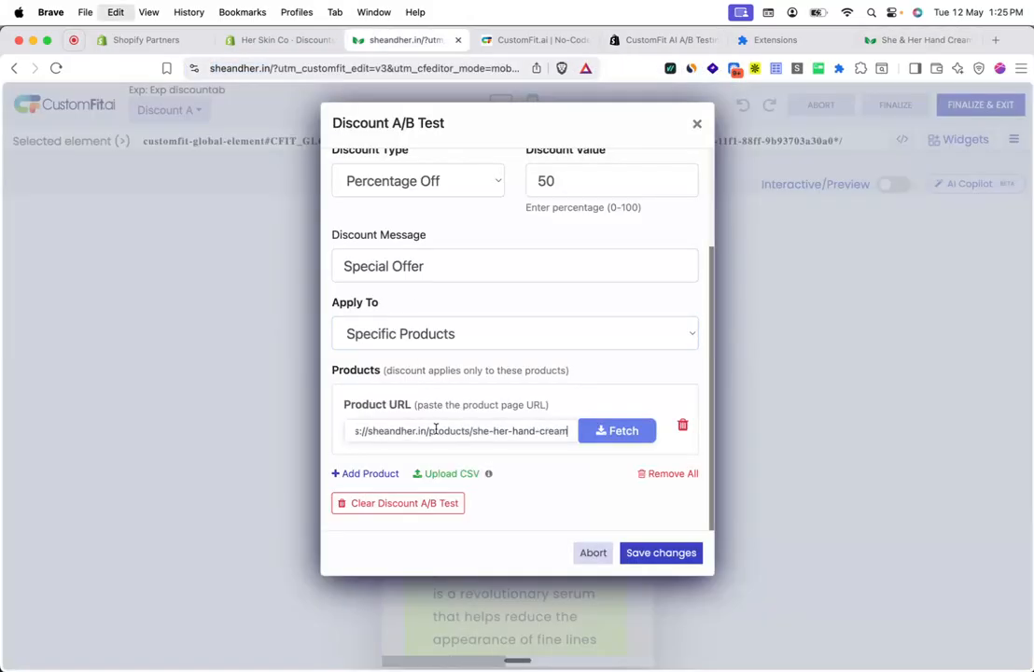
{"action": "left_click", "coordinate": [630, 431]}
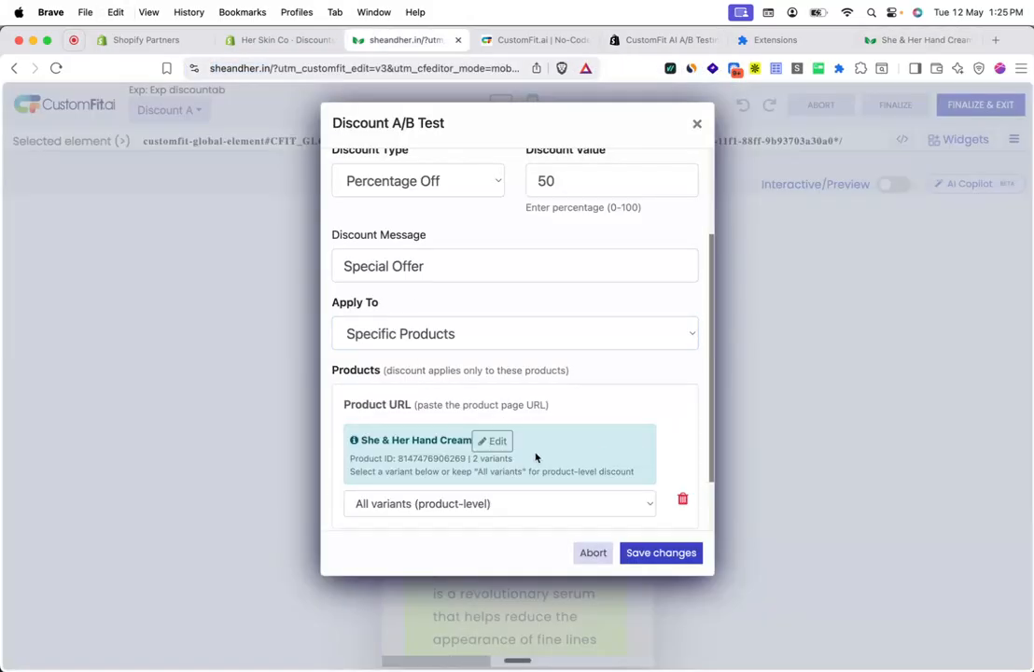
{"action": "scroll", "coordinate": [535, 452], "scroll_direction": "down", "scroll_amount": 2}
{"action": "left_click", "coordinate": [531, 431]}
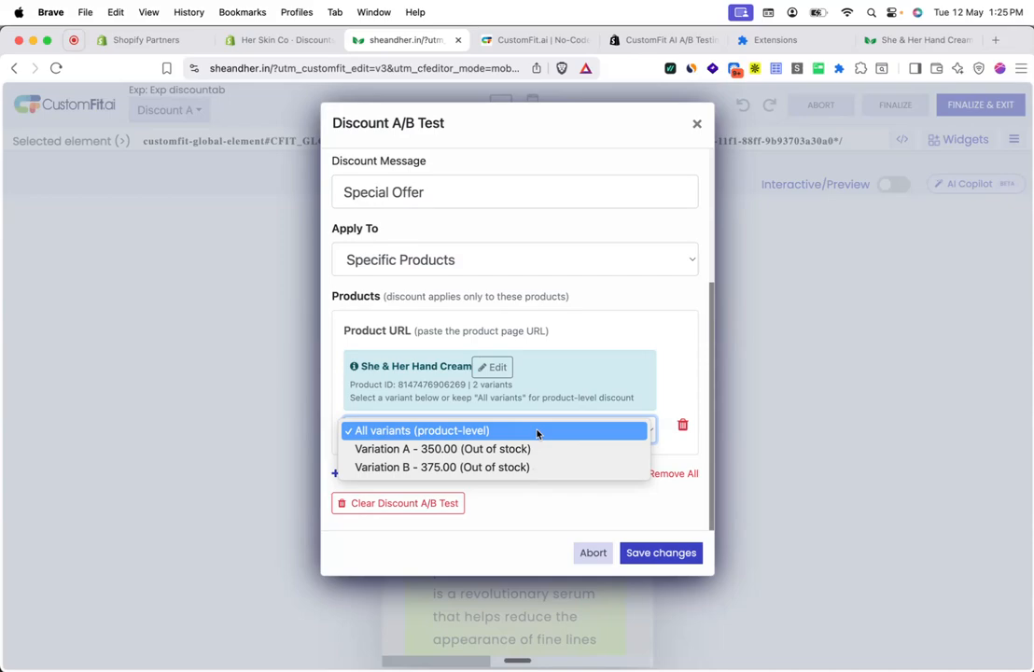
{"action": "left_click", "coordinate": [537, 431]}
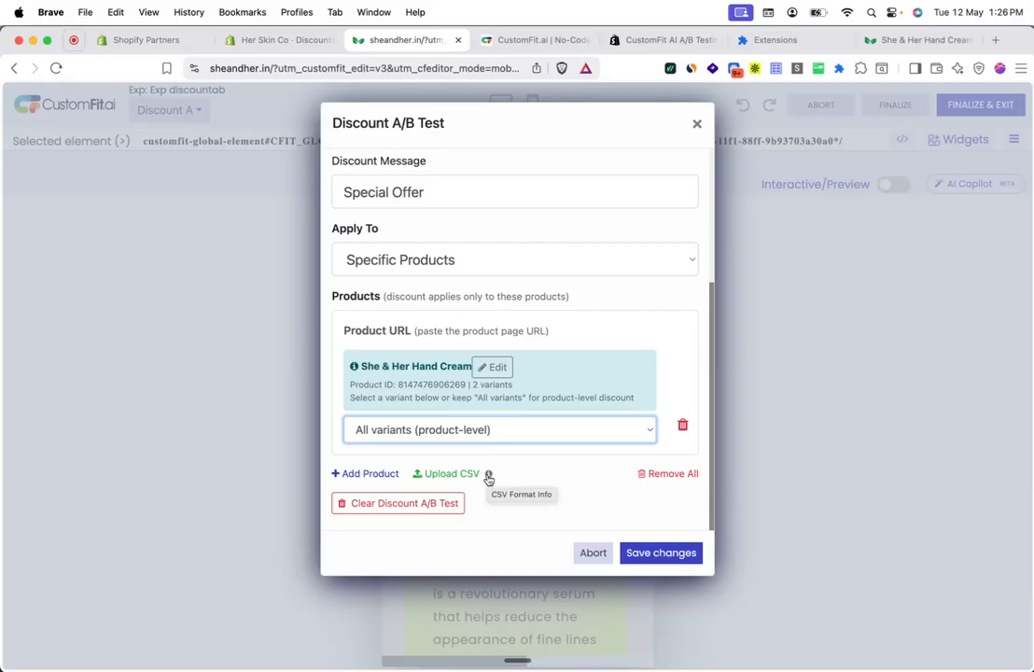
{"action": "left_click", "coordinate": [517, 470]}
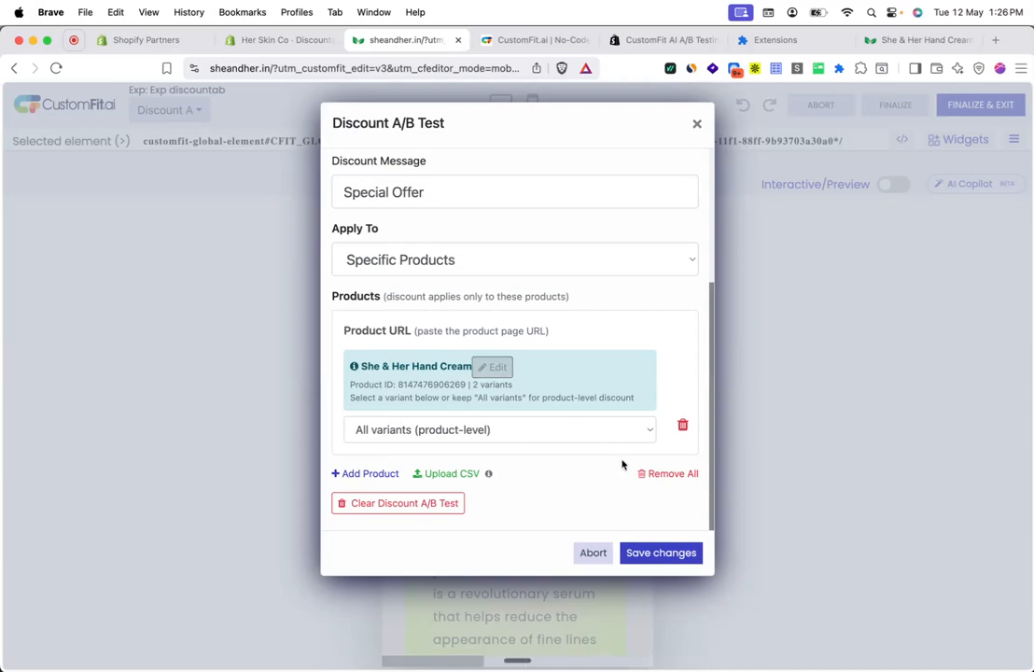
Step: Save the discount settings, then finalize and exit the editor, confirming with OK
{"action": "left_click", "coordinate": [679, 553]}
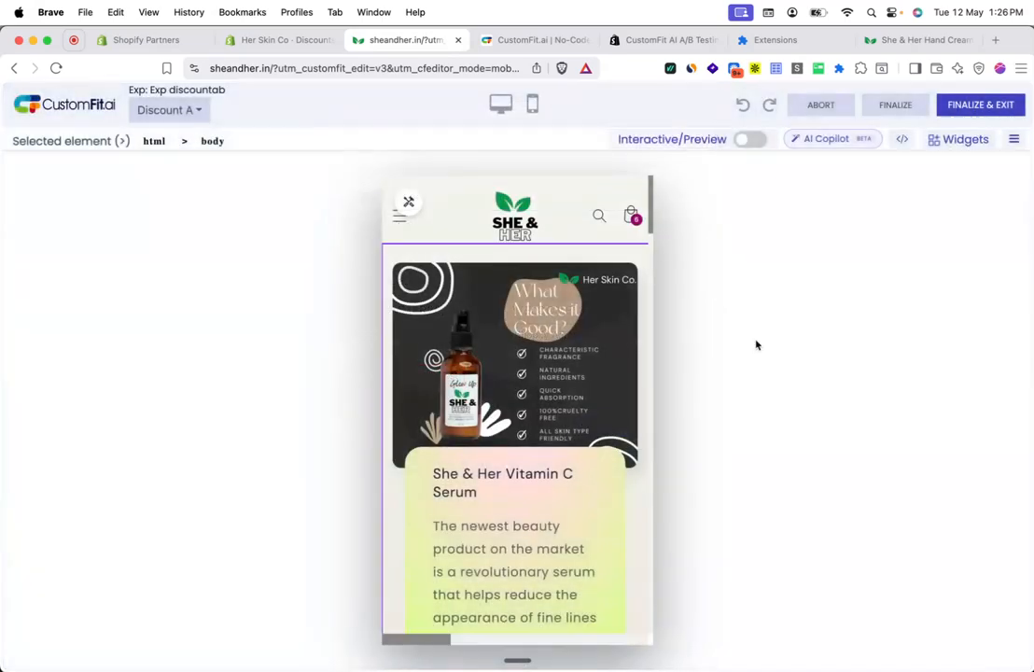
{"action": "left_click", "coordinate": [966, 106]}
{"action": "left_click", "coordinate": [632, 153]}
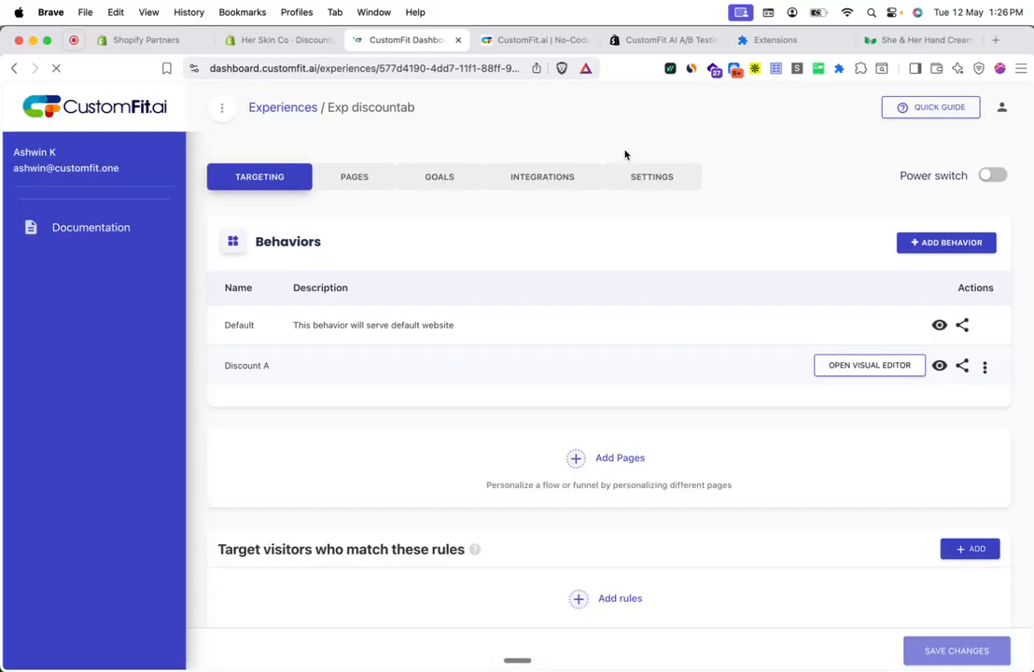
{"action": "scroll", "coordinate": [511, 327], "scroll_direction": "down", "scroll_amount": 5}
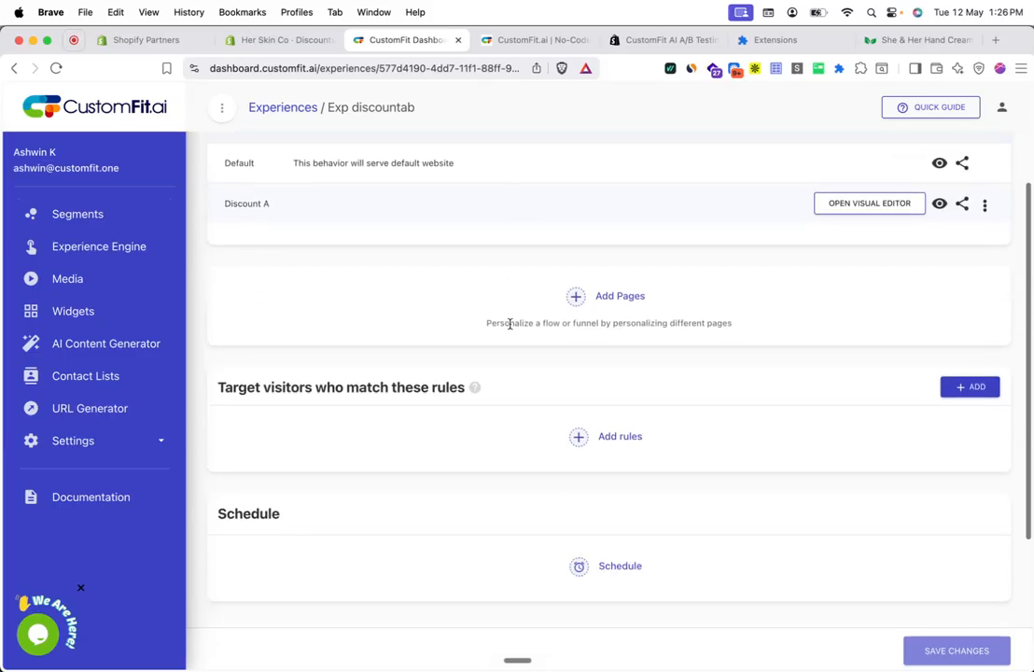
Step: Switch the default rollout to Percentage Rollout
{"action": "left_click", "coordinate": [396, 503]}
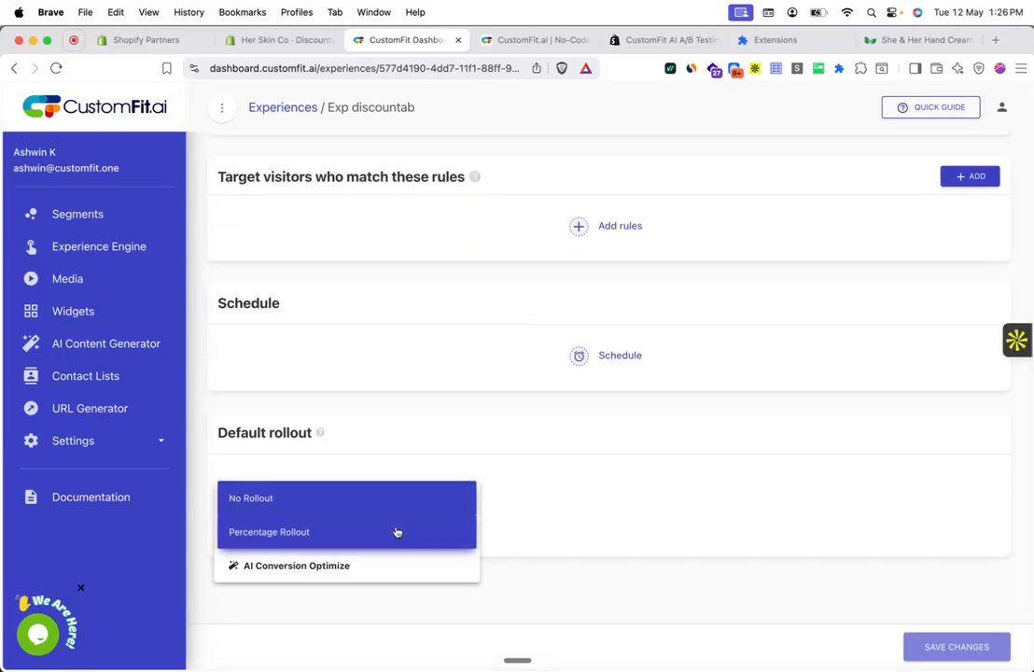
{"action": "left_click", "coordinate": [397, 532]}
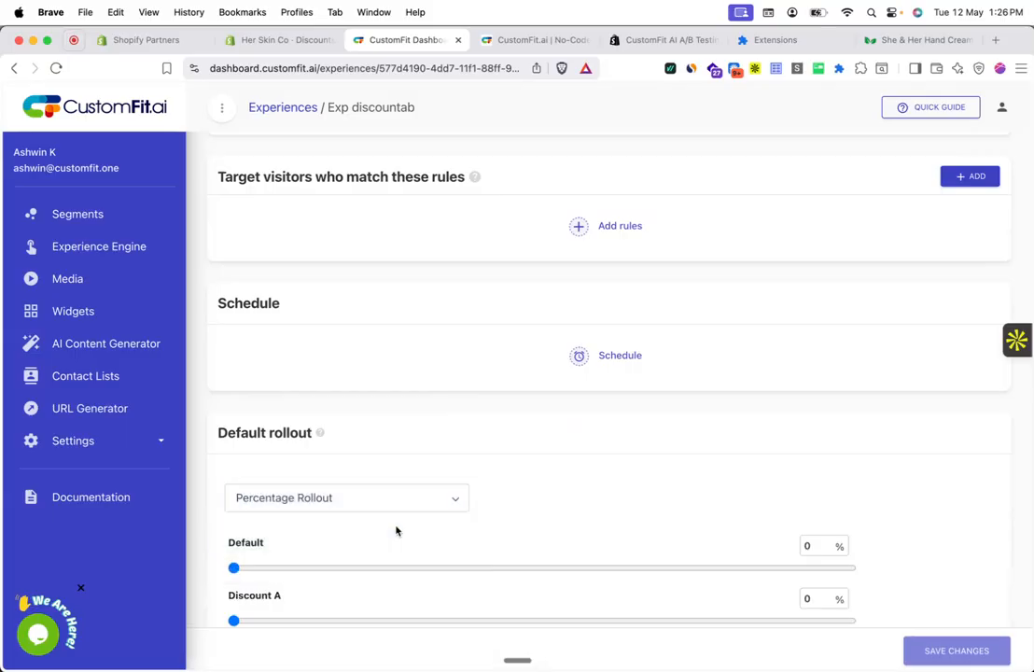
{"action": "scroll", "coordinate": [395, 531], "scroll_direction": "down", "scroll_amount": 3}
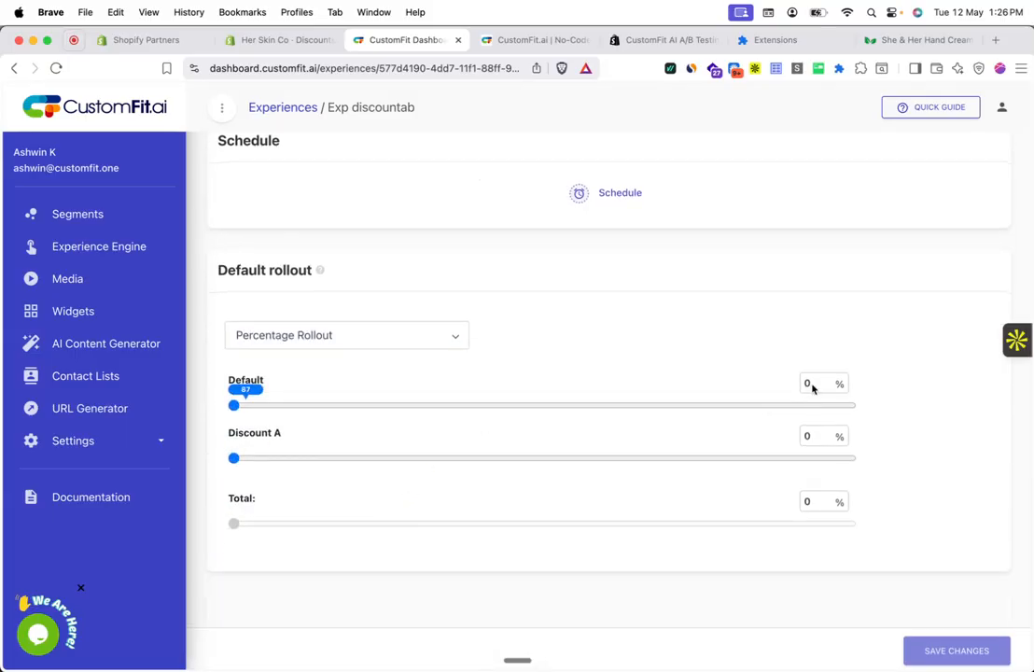
{"action": "left_click_drag", "start_coordinate": [233, 457], "coordinate": [887, 478]}
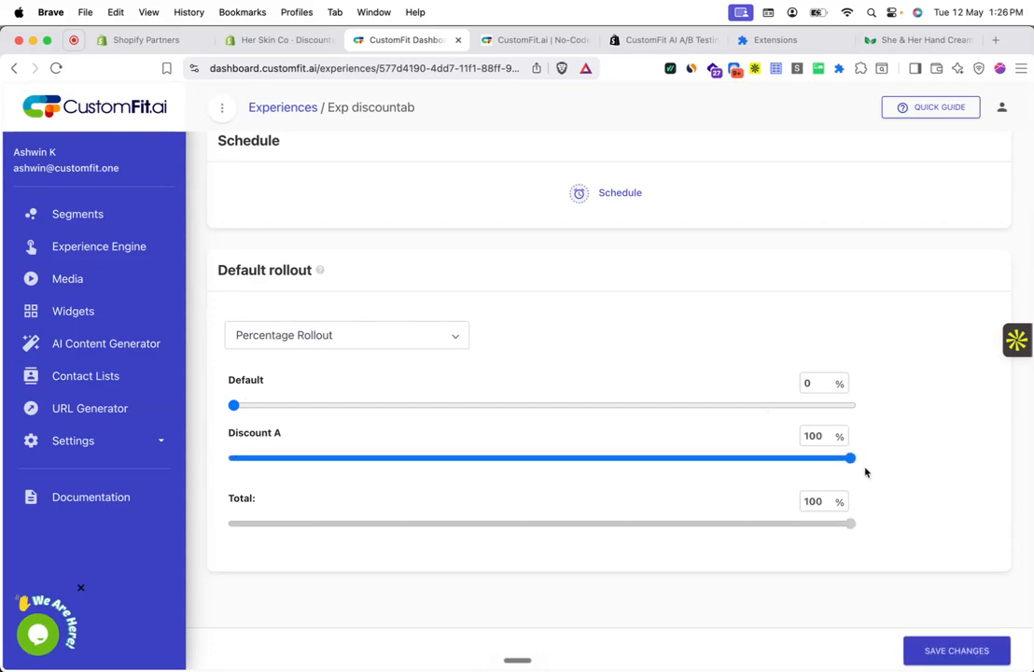
Step: Set both the Default and Discount A rollout shares to 20%
{"action": "double_click", "coordinate": [813, 382]}
{"action": "type", "text": "50"}
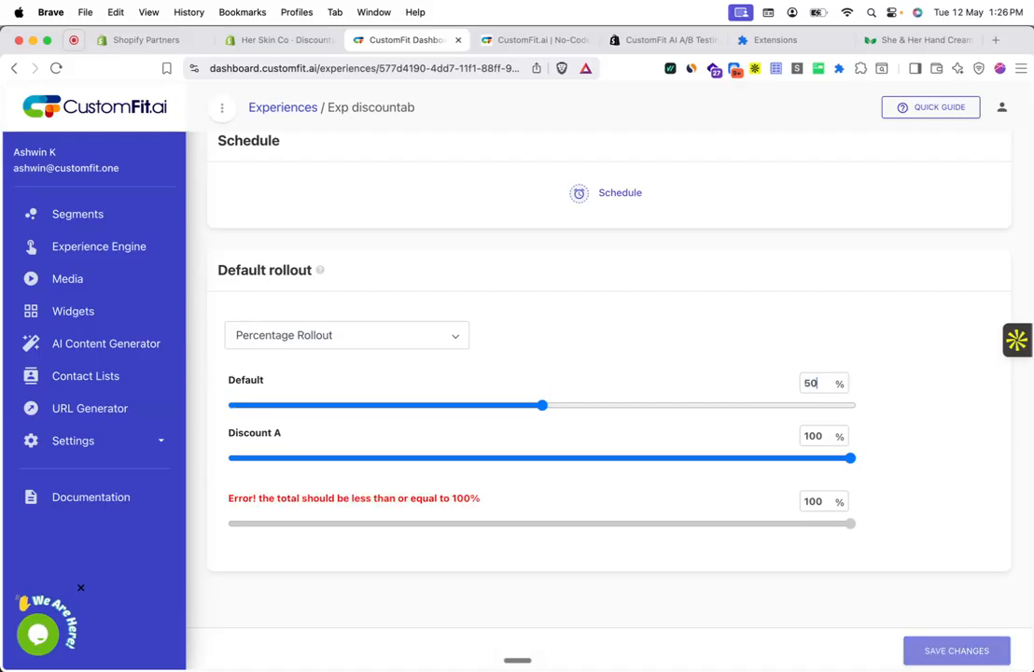
{"action": "double_click", "coordinate": [805, 434]}
{"action": "type", "text": "30"}
{"action": "key", "text": "BackSpace"}
{"action": "key", "text": "BackSpace"}
{"action": "type", "text": "050"}
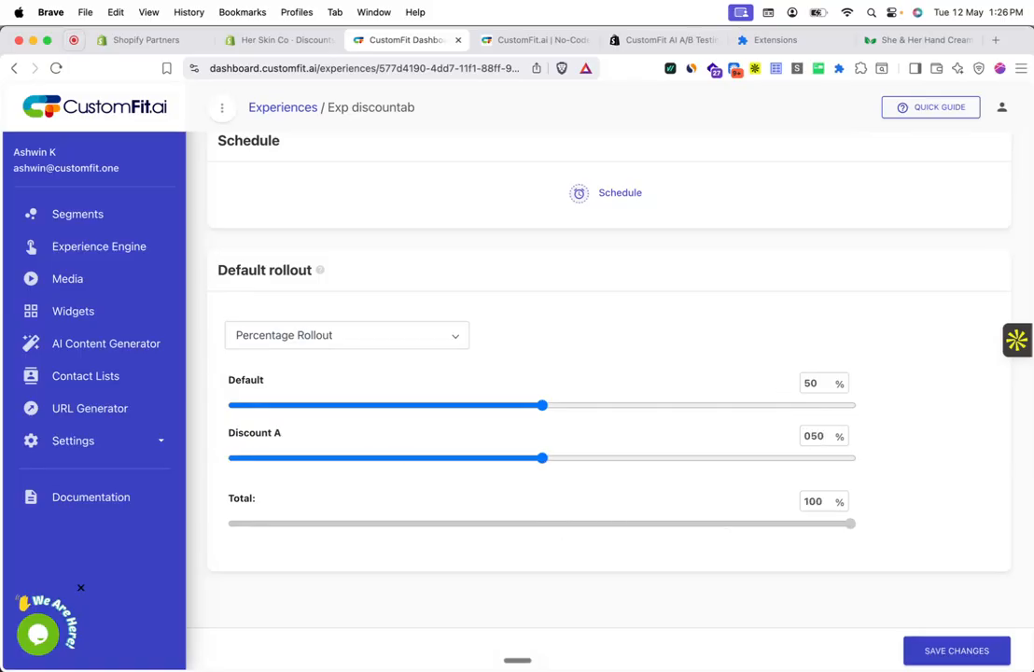
{"action": "double_click", "coordinate": [810, 383]}
{"action": "type", "text": "2"}
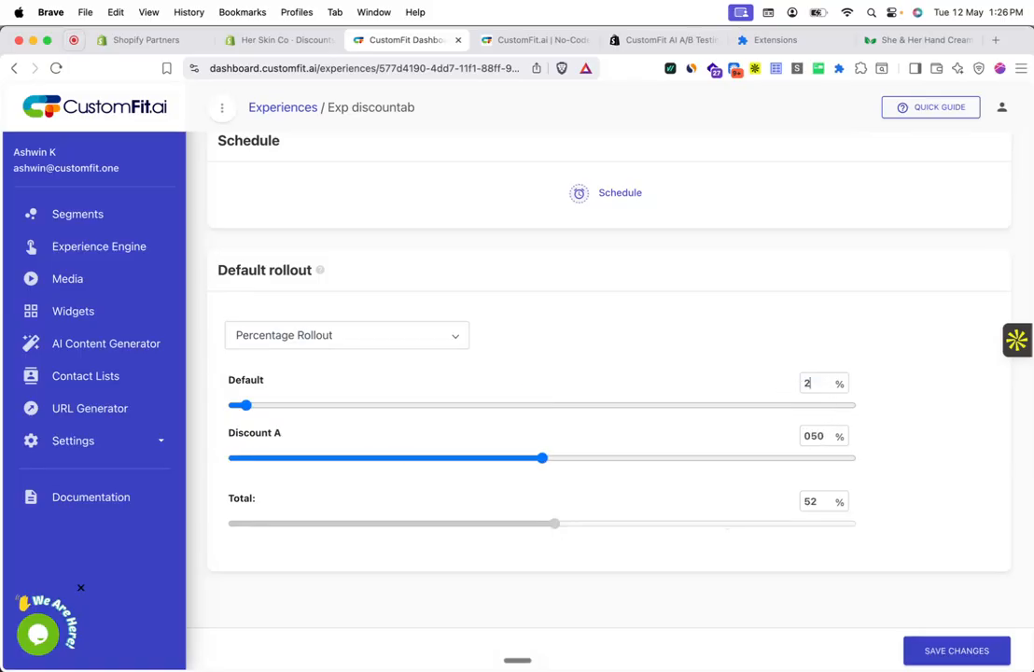
{"action": "type", "text": "0"}
{"action": "double_click", "coordinate": [819, 436]}
{"action": "type", "text": "20"}
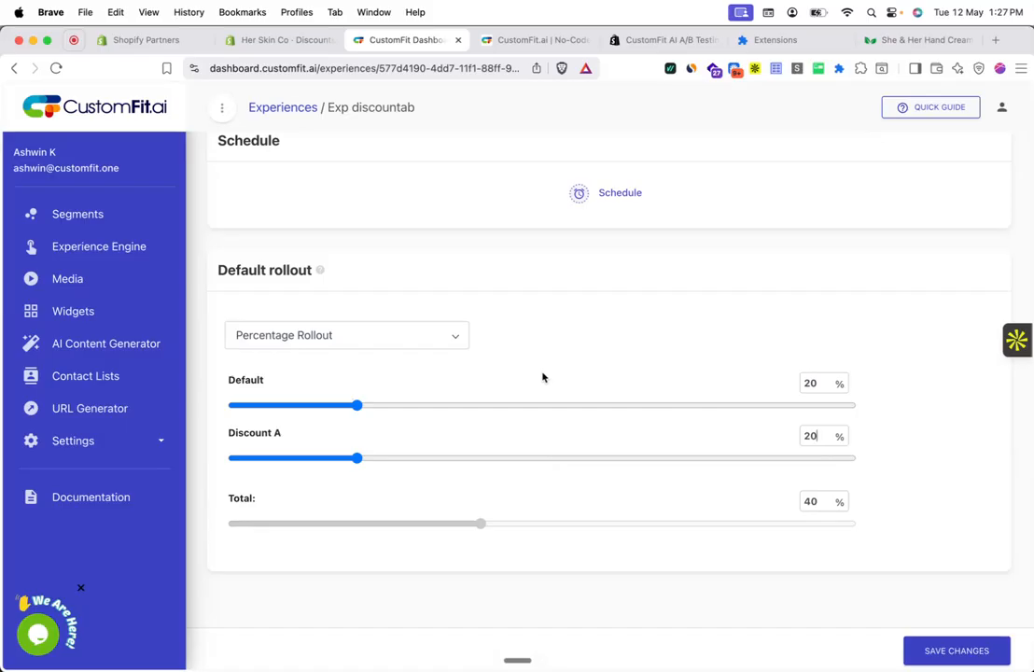
Step: Reset the default rollout to No Rollout and add a UTM Parameters targeting rule
{"action": "left_click", "coordinate": [417, 347]}
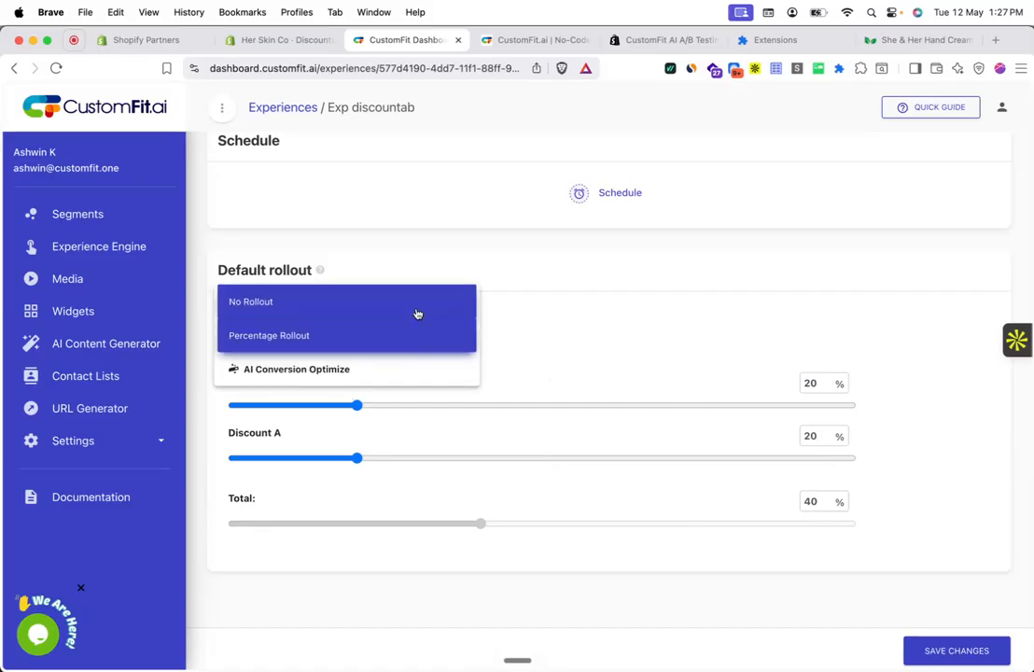
{"action": "left_click", "coordinate": [417, 312]}
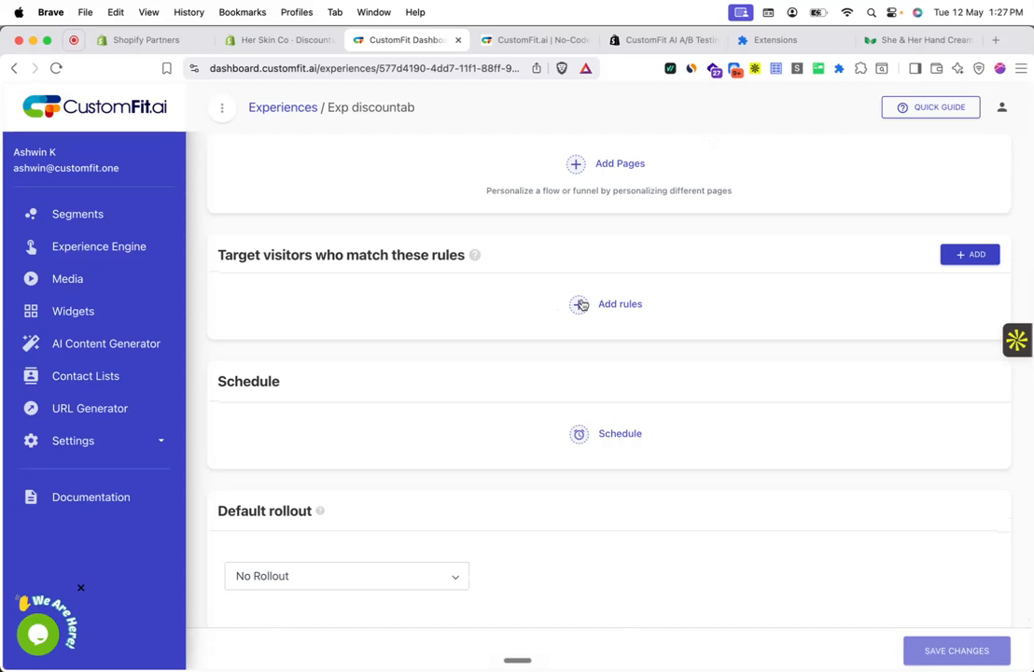
{"action": "left_click", "coordinate": [579, 304]}
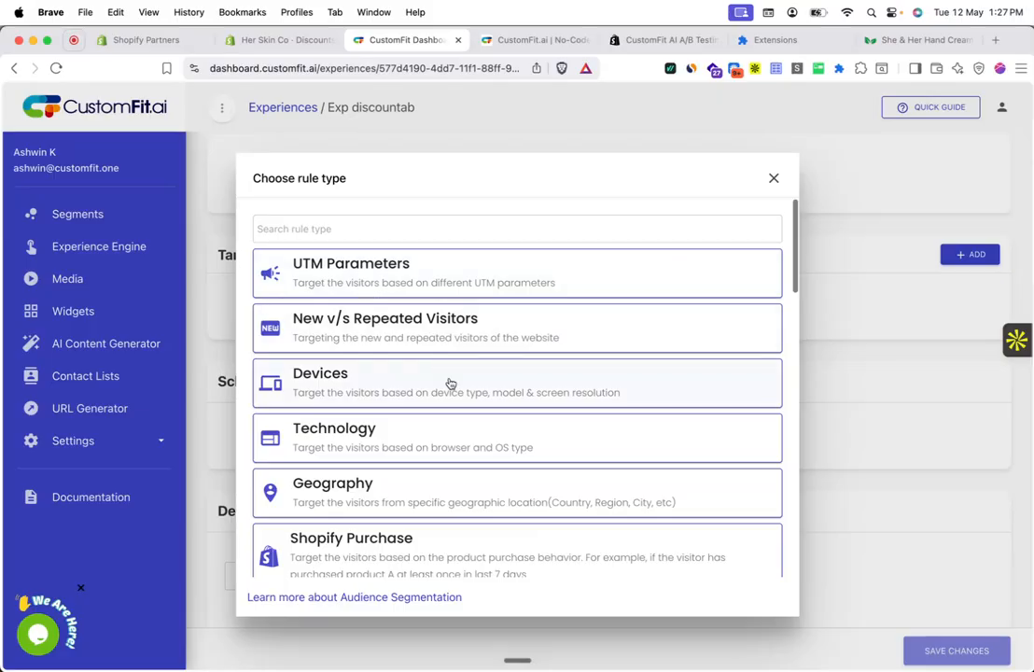
{"action": "scroll", "coordinate": [450, 384], "scroll_direction": "down", "scroll_amount": 2}
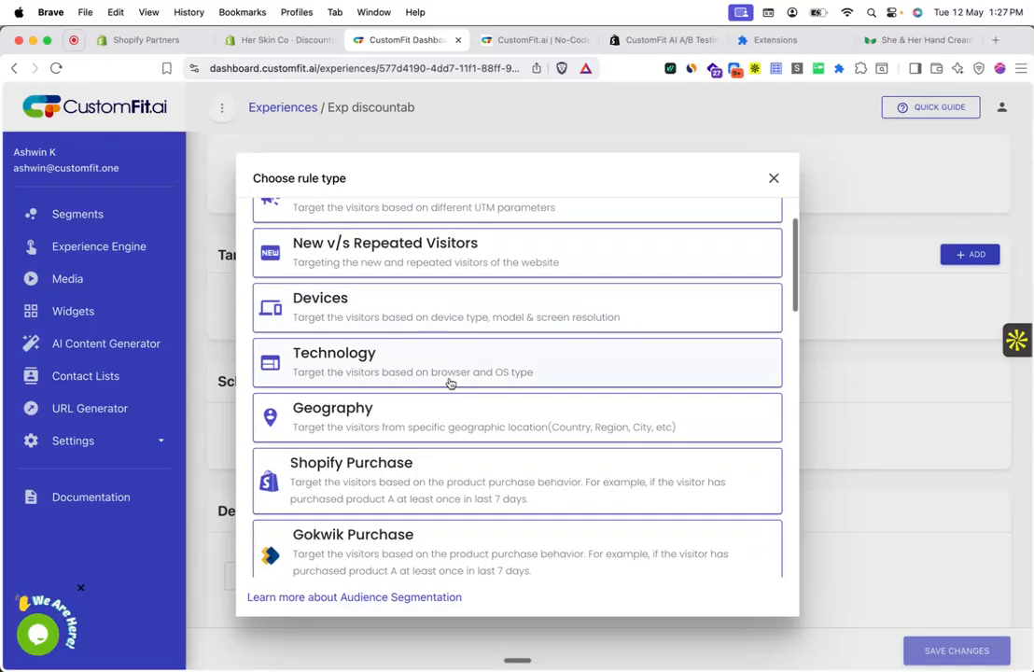
{"action": "scroll", "coordinate": [450, 382], "scroll_direction": "down", "scroll_amount": 5}
{"action": "scroll", "coordinate": [450, 383], "scroll_direction": "down", "scroll_amount": 20}
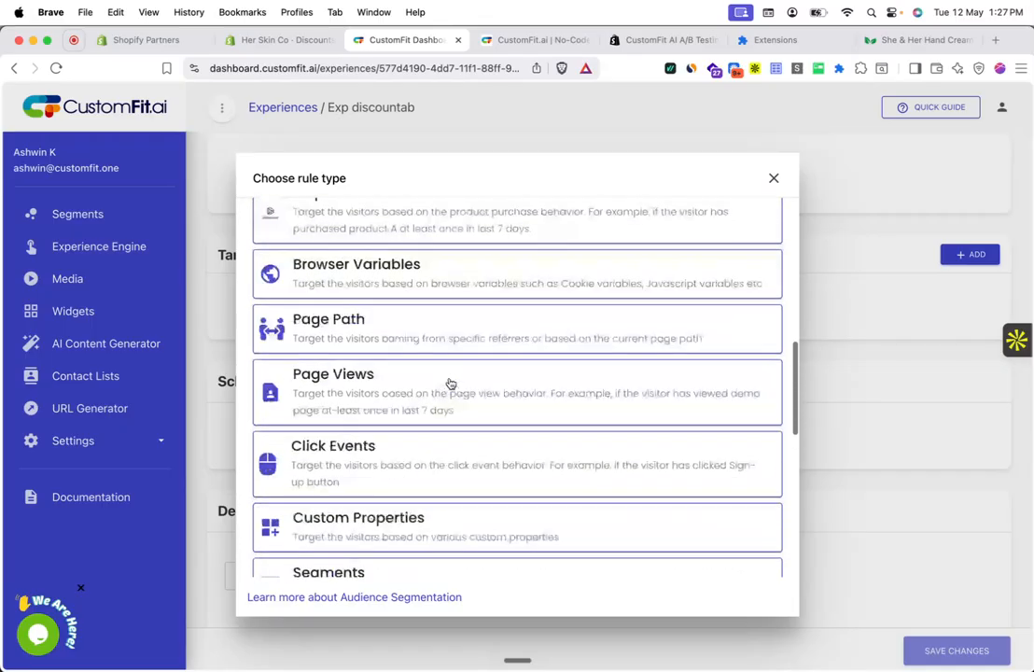
{"action": "scroll", "coordinate": [449, 382], "scroll_direction": "down", "scroll_amount": 2}
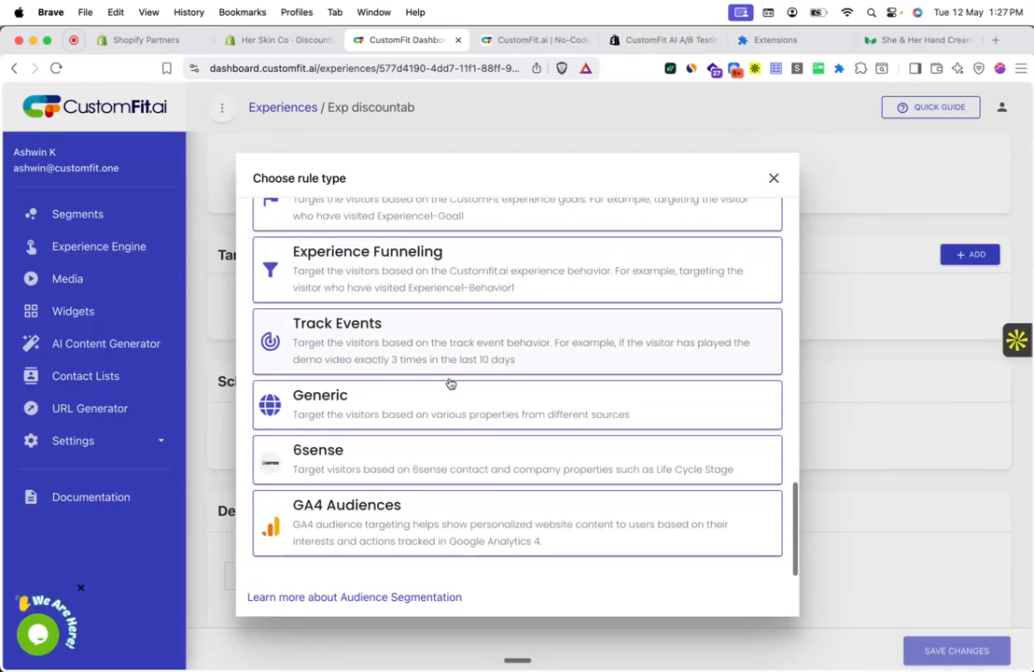
{"action": "scroll", "coordinate": [450, 382], "scroll_direction": "up", "scroll_amount": 20}
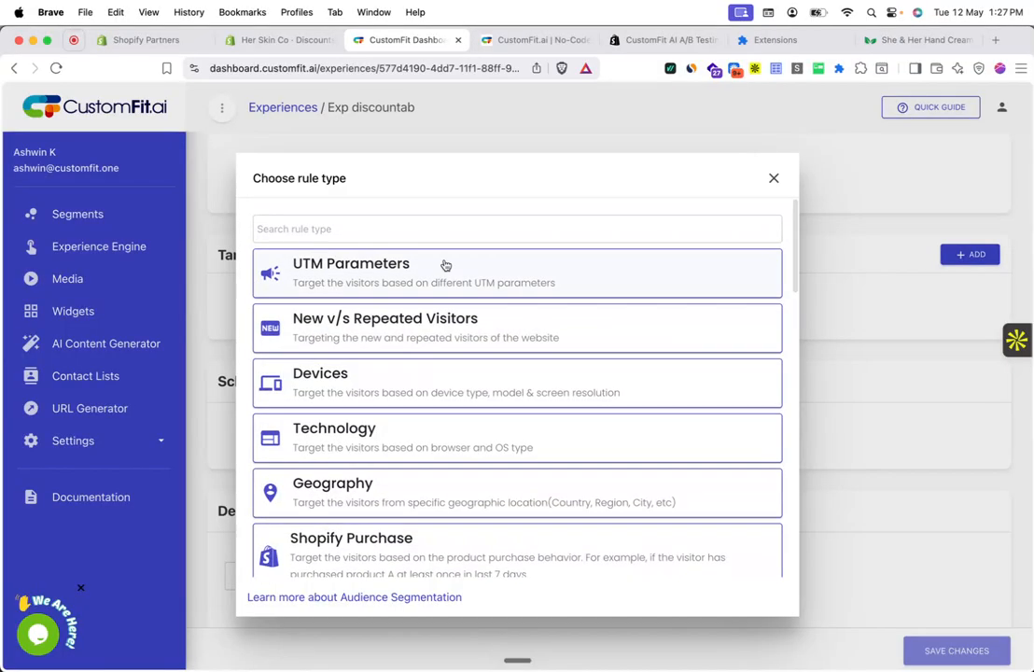
{"action": "left_click", "coordinate": [445, 264]}
Step: Make Rule 1 match Campaign Name IS_ONE_OF testdiscount
{"action": "left_click", "coordinate": [329, 363]}
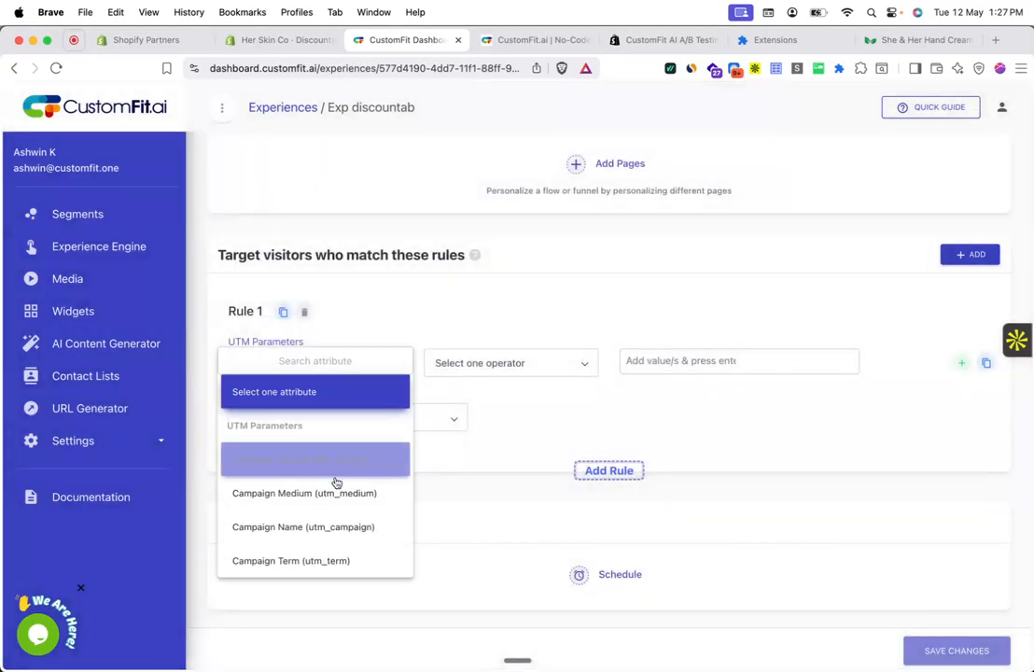
{"action": "left_click", "coordinate": [346, 526]}
{"action": "left_click", "coordinate": [478, 364]}
{"action": "left_click", "coordinate": [473, 395]}
{"action": "left_click", "coordinate": [662, 361]}
{"action": "type", "text": "testdi"}
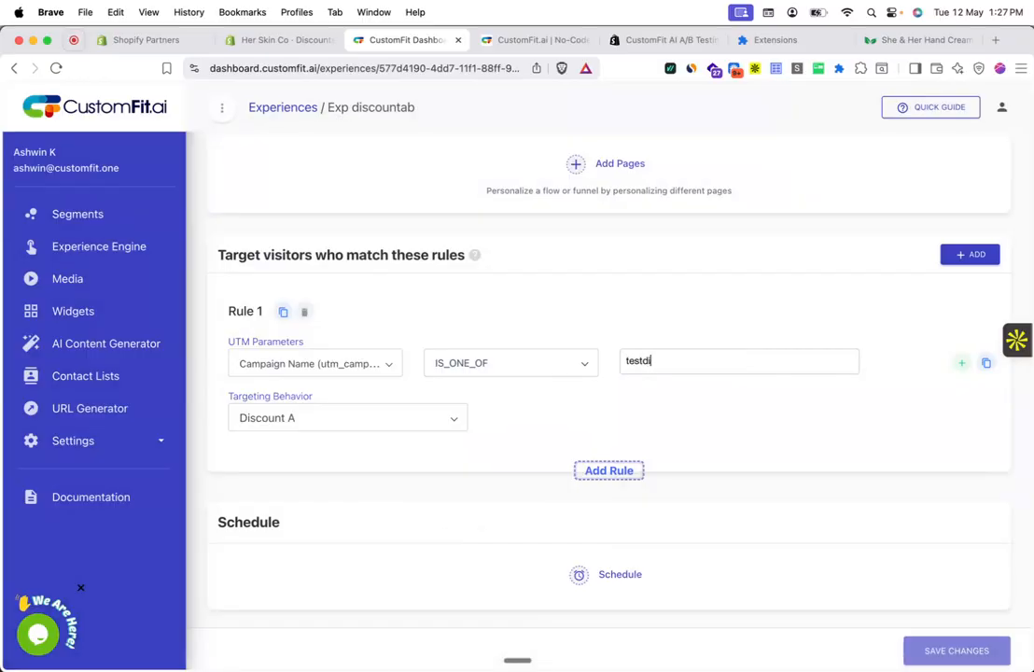
{"action": "type", "text": "scount"}
{"action": "key", "text": "Return"}
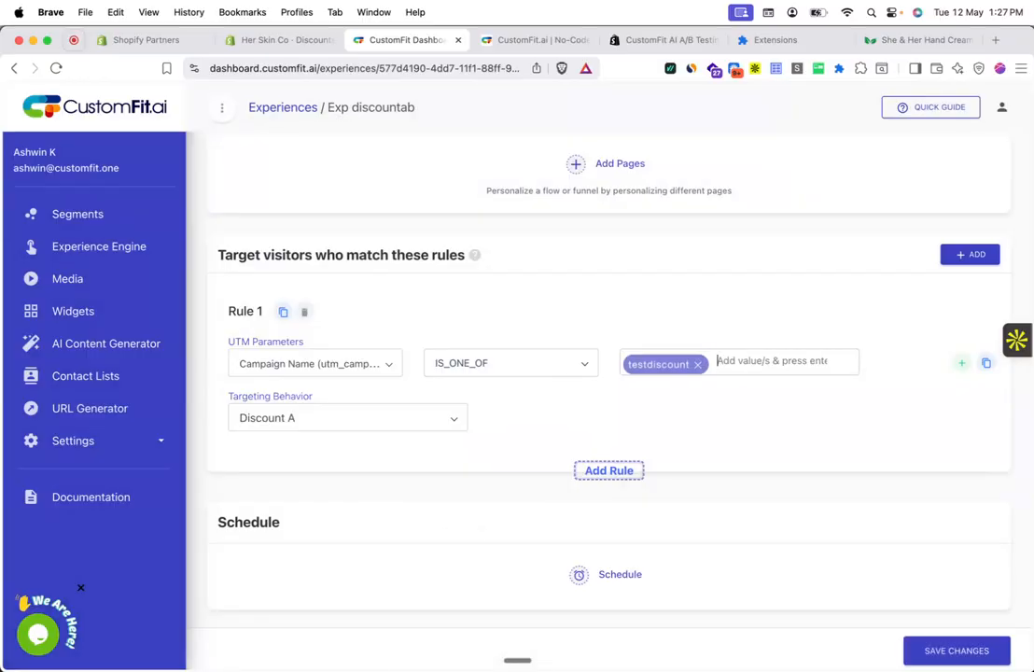
Step: Give Rule 1 a percentage rollout with Default 50% and Discount A 50%
{"action": "left_click", "coordinate": [424, 423]}
{"action": "left_click", "coordinate": [429, 389]}
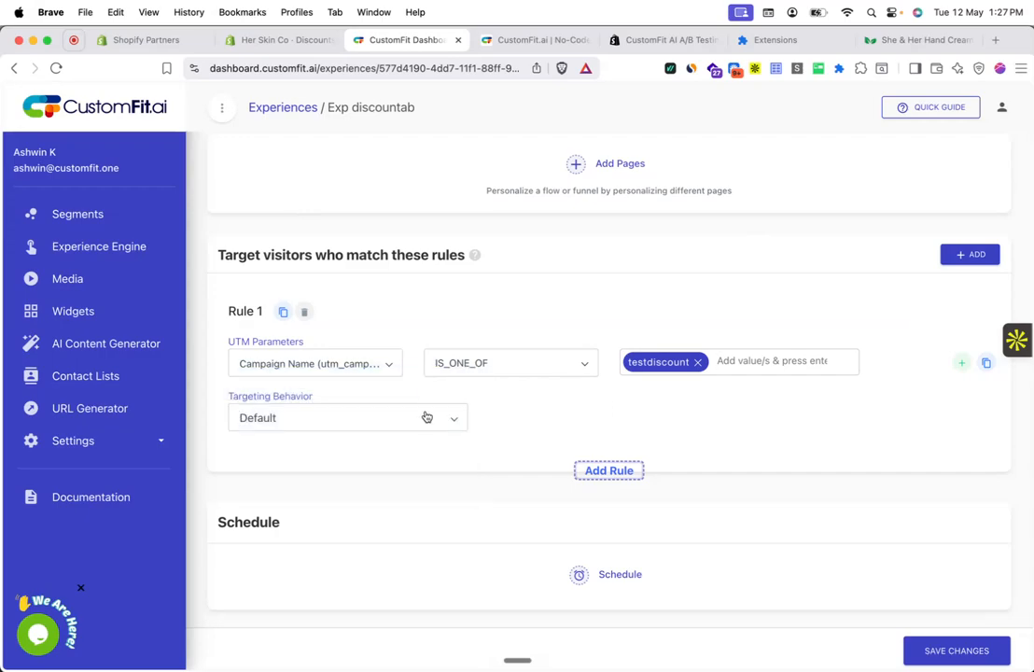
{"action": "left_click", "coordinate": [424, 424]}
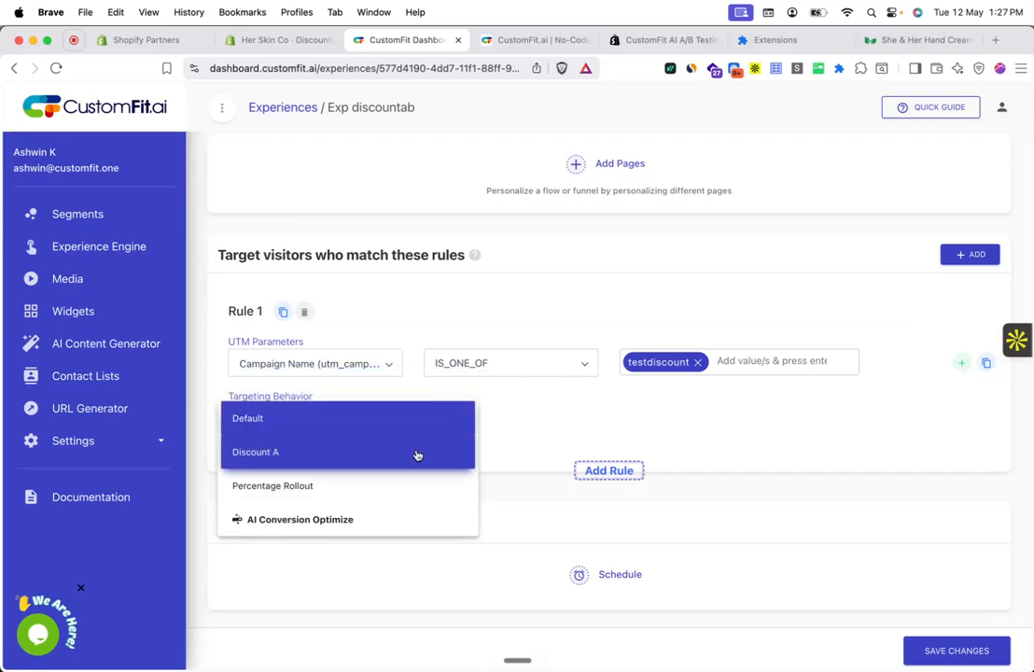
{"action": "left_click", "coordinate": [416, 454]}
{"action": "left_click", "coordinate": [427, 419]}
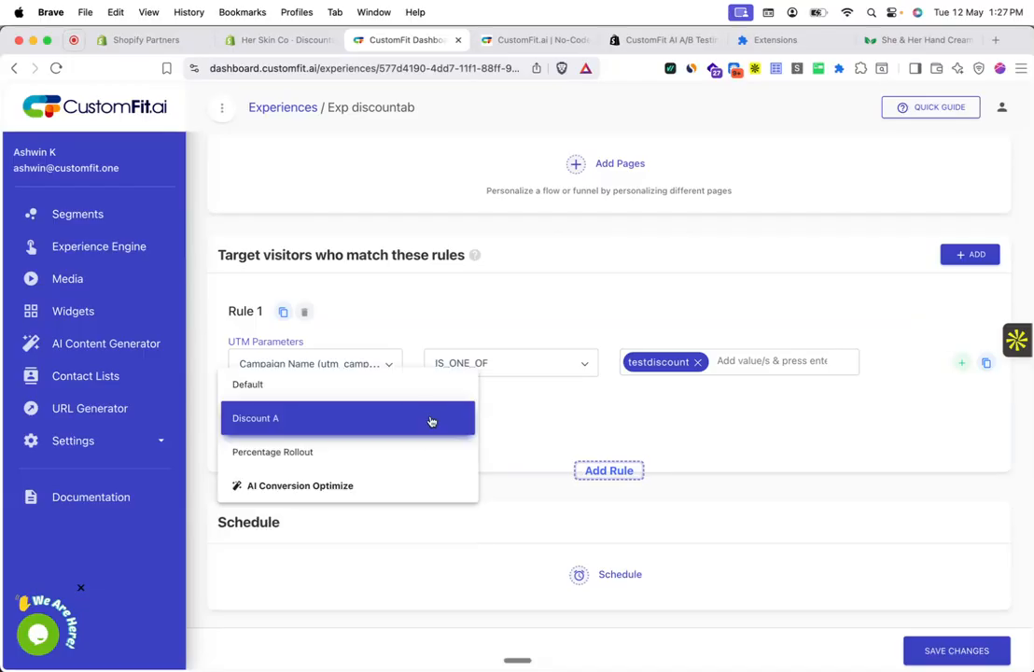
{"action": "left_click", "coordinate": [421, 458]}
{"action": "scroll", "coordinate": [421, 459], "scroll_direction": "down", "scroll_amount": 2}
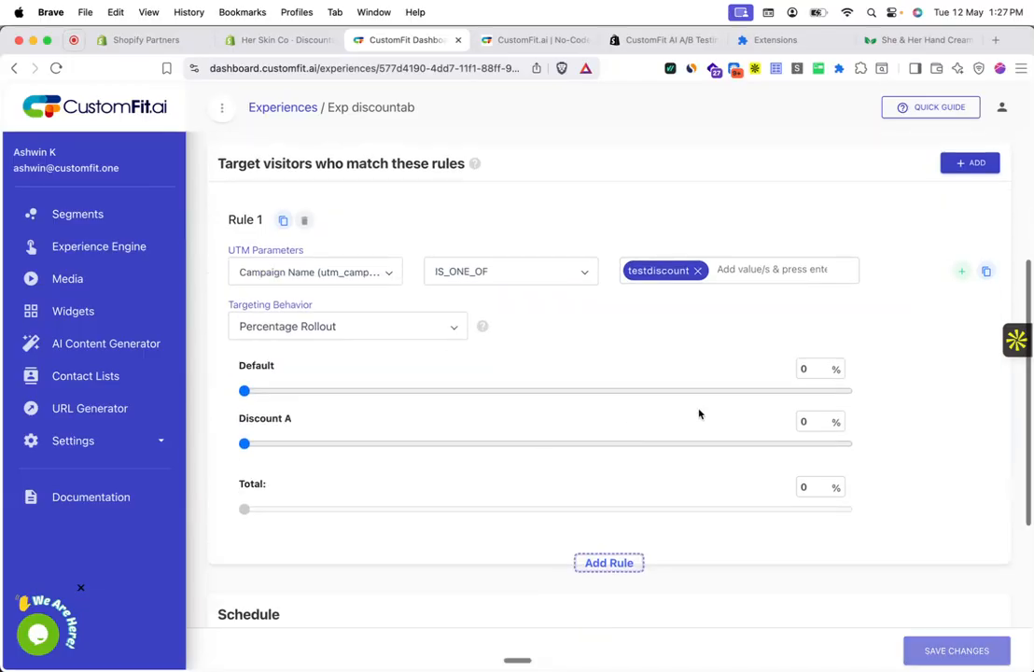
{"action": "left_click", "coordinate": [810, 370]}
{"action": "type", "text": "50"}
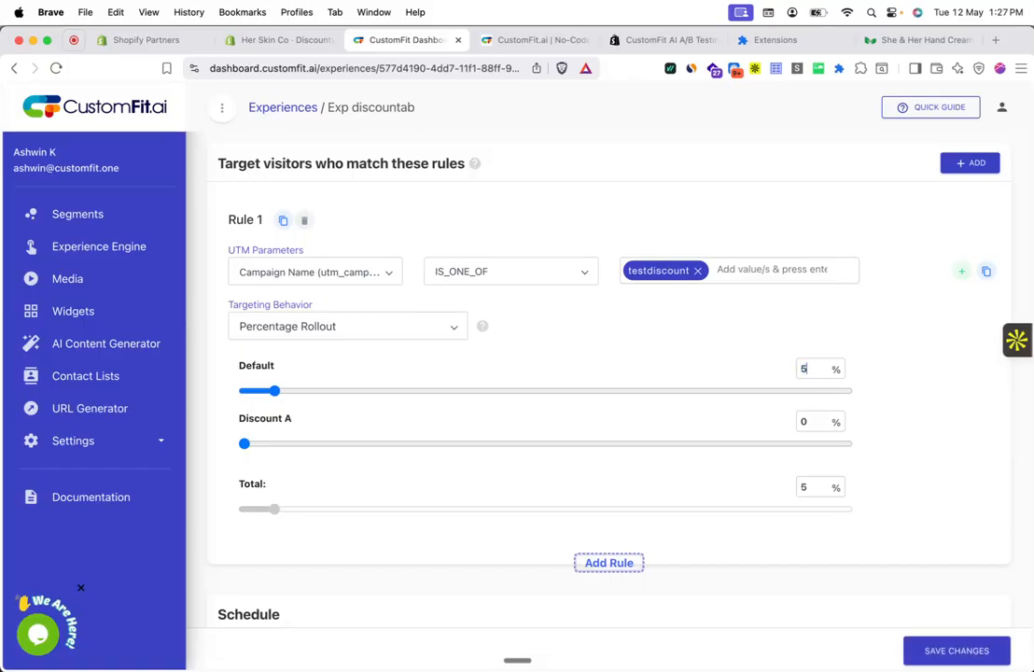
{"action": "left_click", "coordinate": [811, 416]}
{"action": "type", "text": "40"}
{"action": "key", "text": "BackSpace"}
{"action": "key", "text": "BackSpace"}
{"action": "key", "text": "BackSpace"}
{"action": "type", "text": "50"}
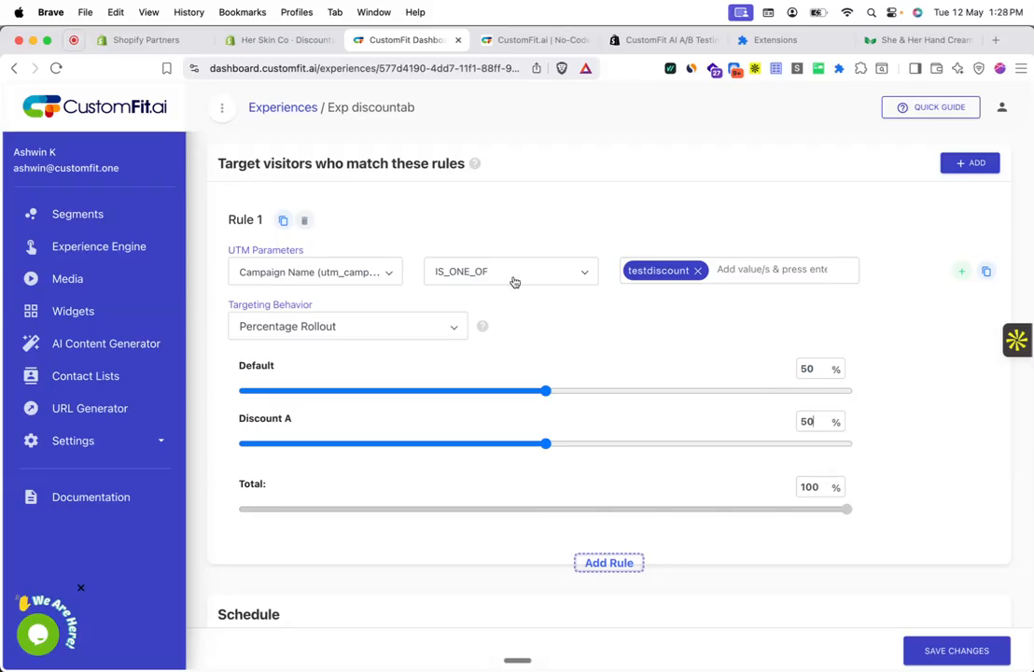
Step: Delete Rule 1, split the default rollout 50/50 between Default and Discount A, and save
{"action": "left_click", "coordinate": [303, 220]}
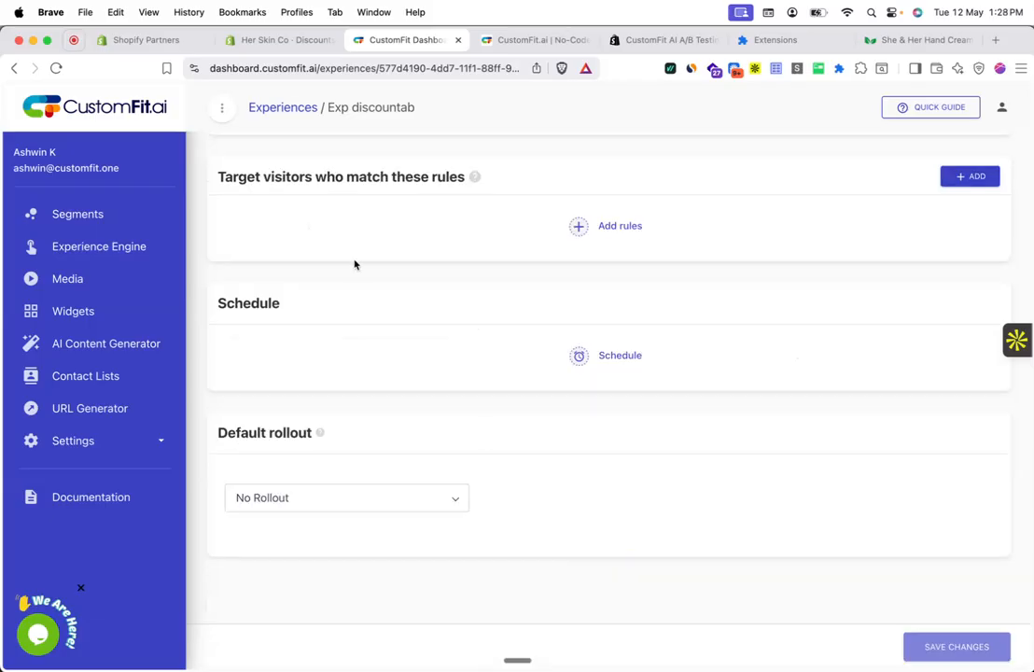
{"action": "left_click", "coordinate": [438, 497]}
{"action": "left_click", "coordinate": [420, 528]}
{"action": "scroll", "coordinate": [440, 529], "scroll_direction": "down", "scroll_amount": 2}
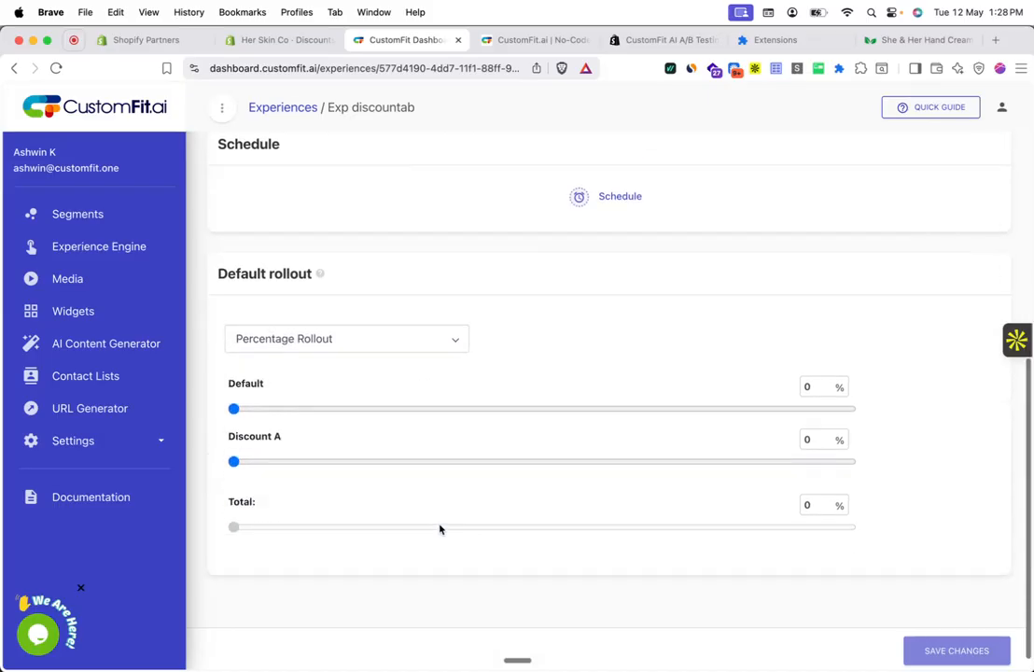
{"action": "left_click", "coordinate": [814, 367]}
{"action": "type", "text": "5"}
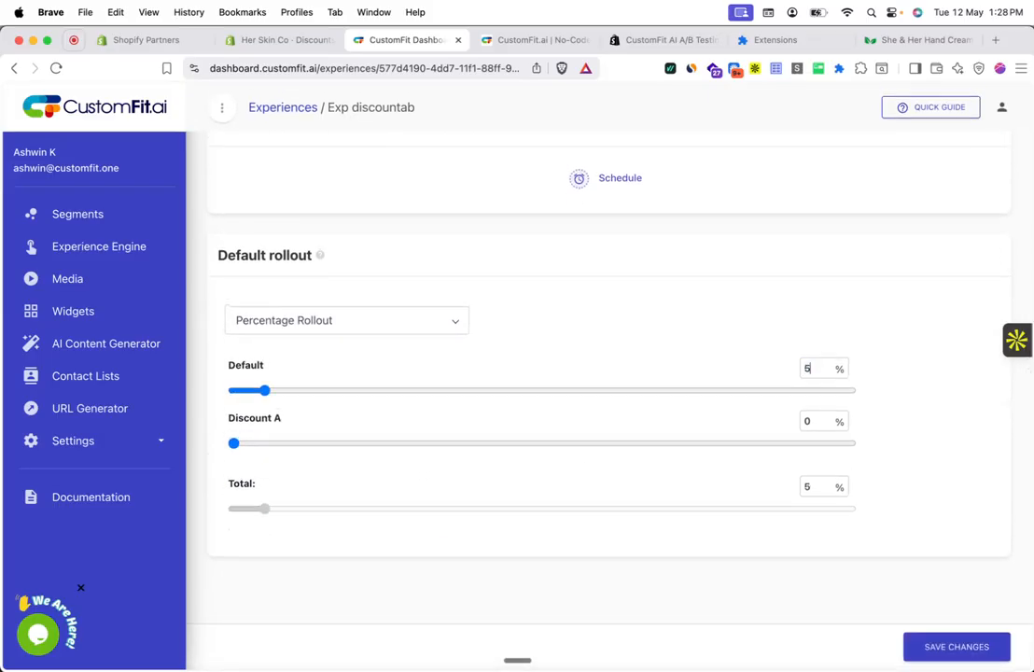
{"action": "type", "text": "0"}
{"action": "left_click", "coordinate": [817, 425]}
{"action": "type", "text": "50"}
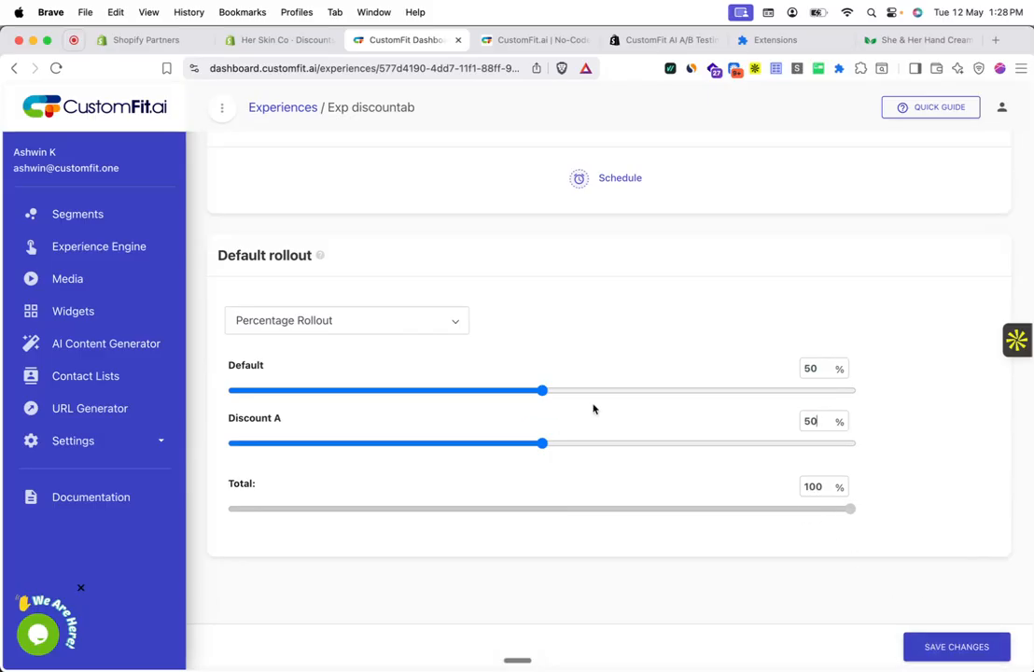
{"action": "scroll", "coordinate": [594, 407], "scroll_direction": "up", "scroll_amount": 2}
{"action": "scroll", "coordinate": [594, 408], "scroll_direction": "down", "scroll_amount": 1}
{"action": "scroll", "coordinate": [650, 429], "scroll_direction": "up", "scroll_amount": 6}
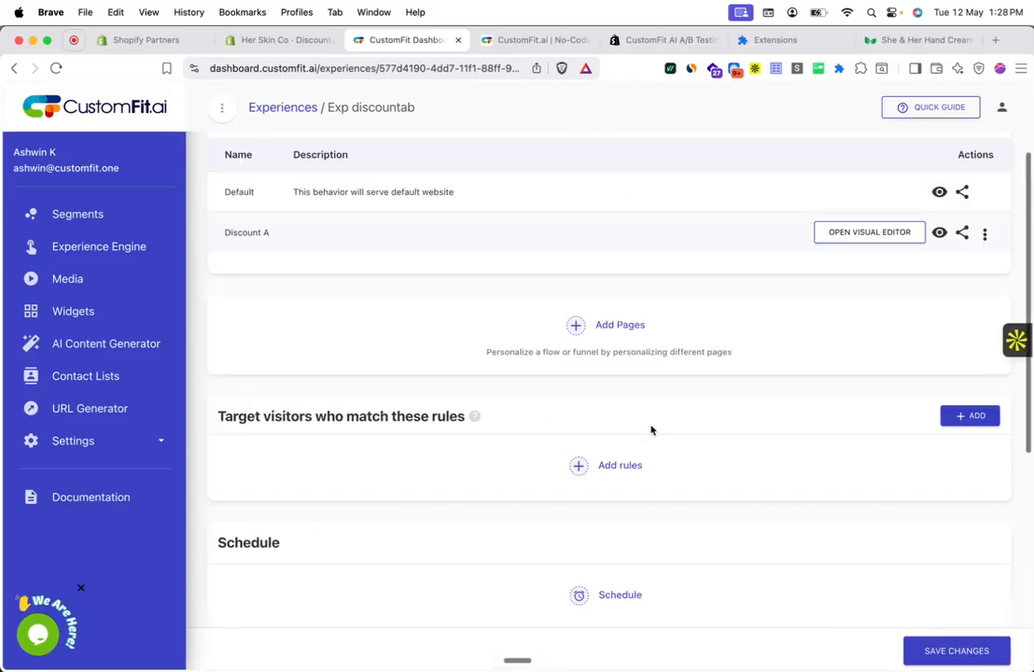
{"action": "left_click", "coordinate": [938, 656]}
Step: Confirm the save by entering the access code
{"action": "double_click", "coordinate": [607, 417]}
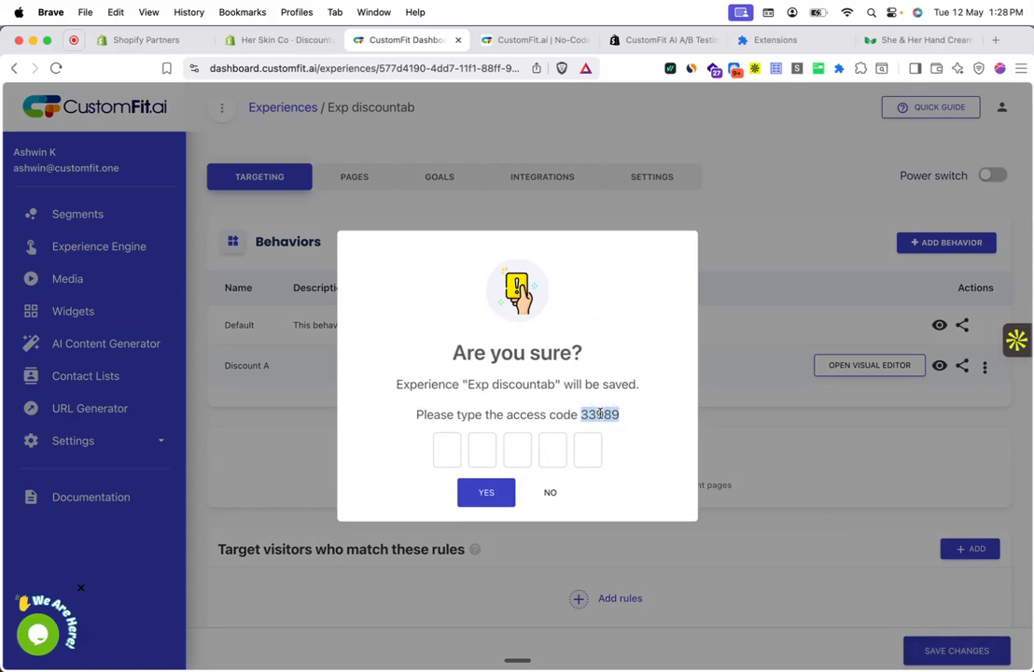
{"action": "left_click", "coordinate": [487, 492]}
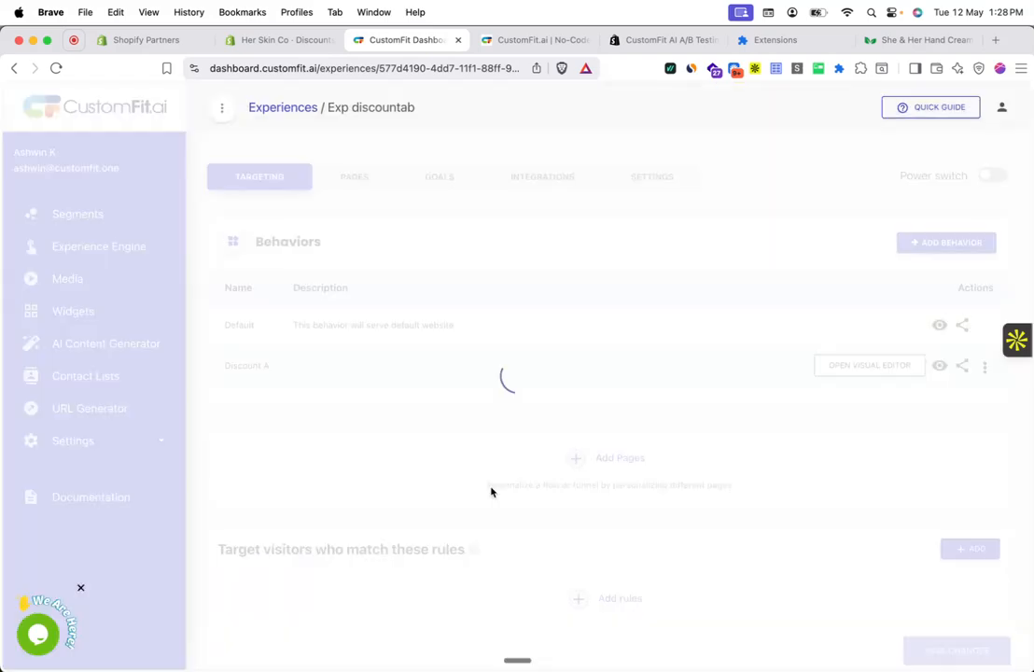
Step: Copy Discount A's preview link, paste it into a new browser tab, then close it
{"action": "left_click", "coordinate": [963, 368]}
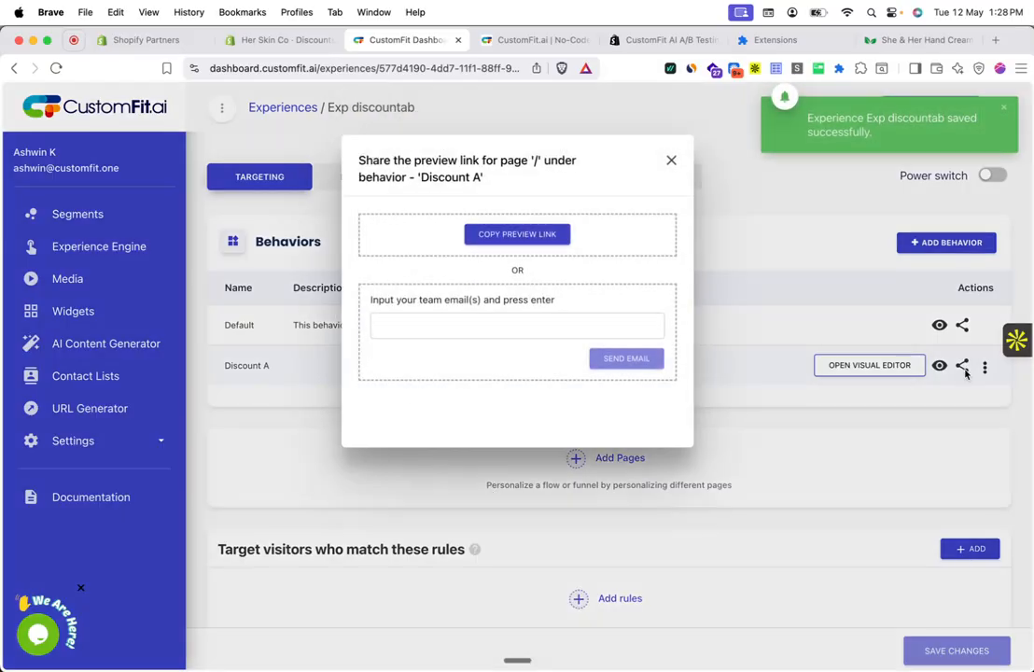
{"action": "left_click", "coordinate": [528, 254]}
{"action": "left_click", "coordinate": [1020, 68]}
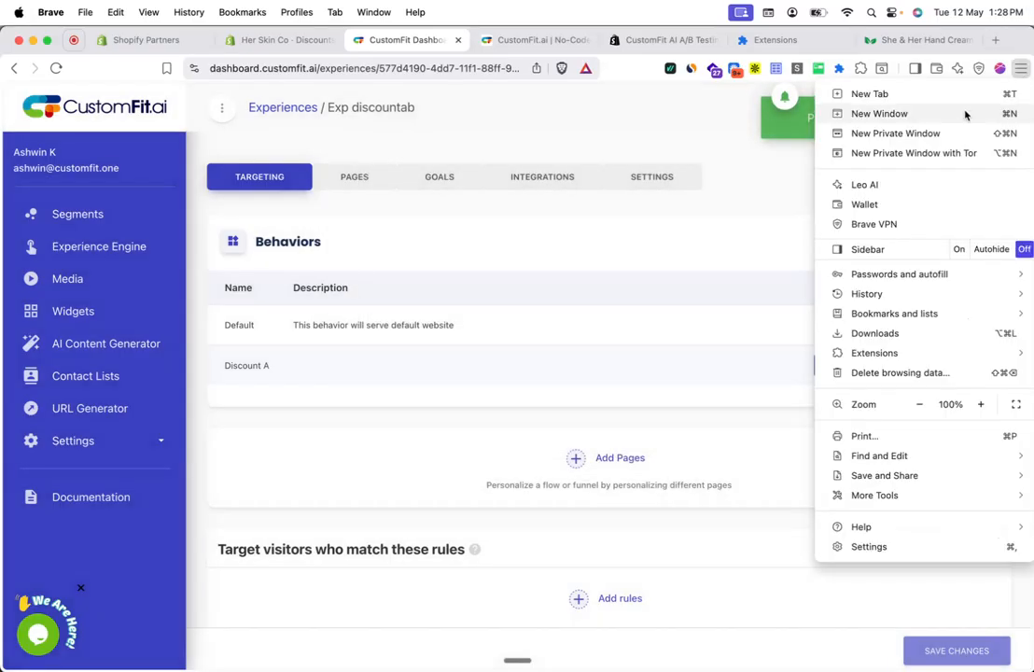
{"action": "left_click", "coordinate": [996, 41]}
{"action": "key", "text": "super+v"}
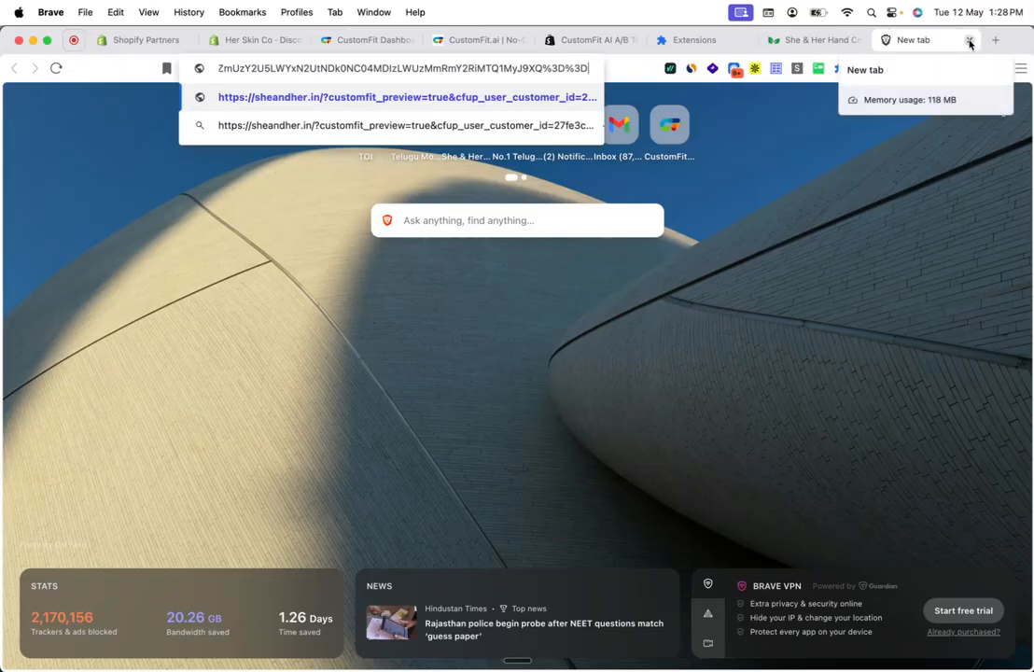
{"action": "left_click", "coordinate": [969, 41]}
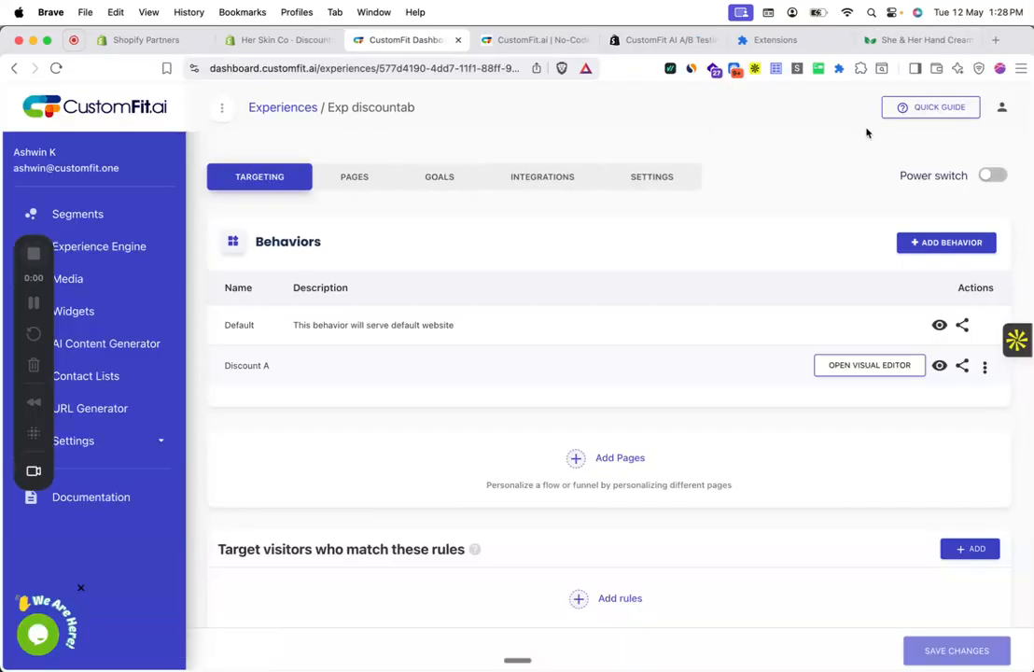
Step: Create goal ATC tracking Shopify's Product added to cart event by Unique Visitors
{"action": "left_click", "coordinate": [434, 186]}
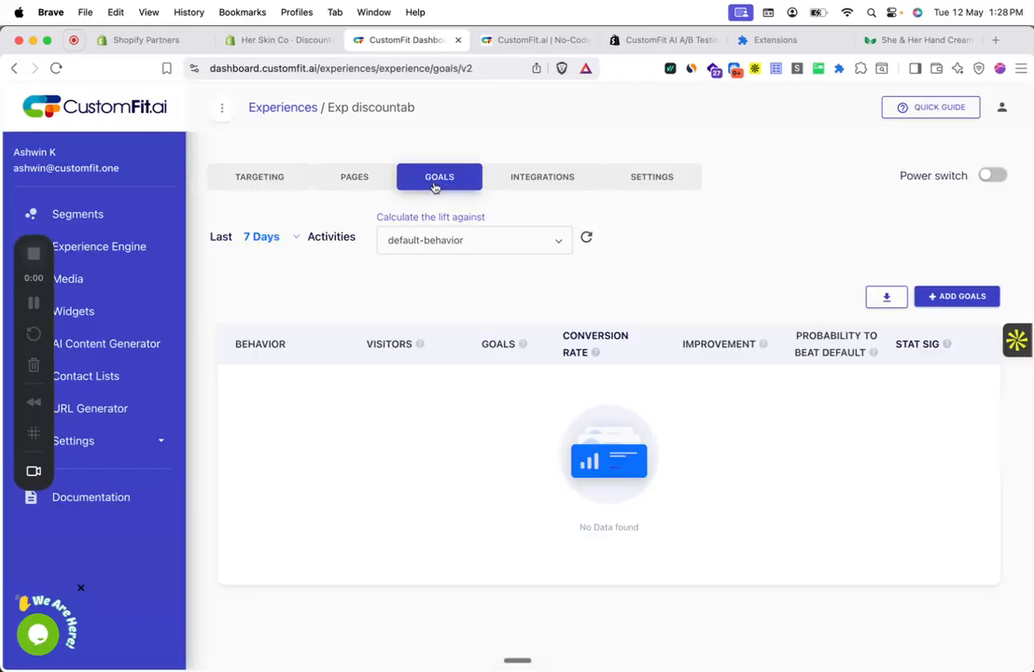
{"action": "scroll", "coordinate": [434, 186], "scroll_direction": "down", "scroll_amount": 1}
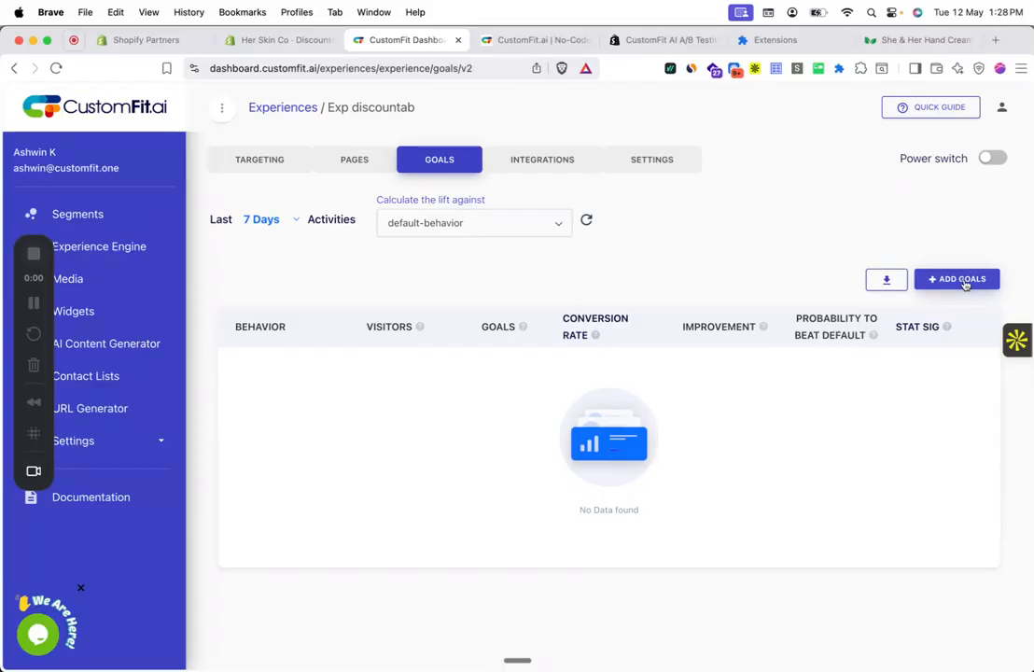
{"action": "left_click", "coordinate": [964, 280]}
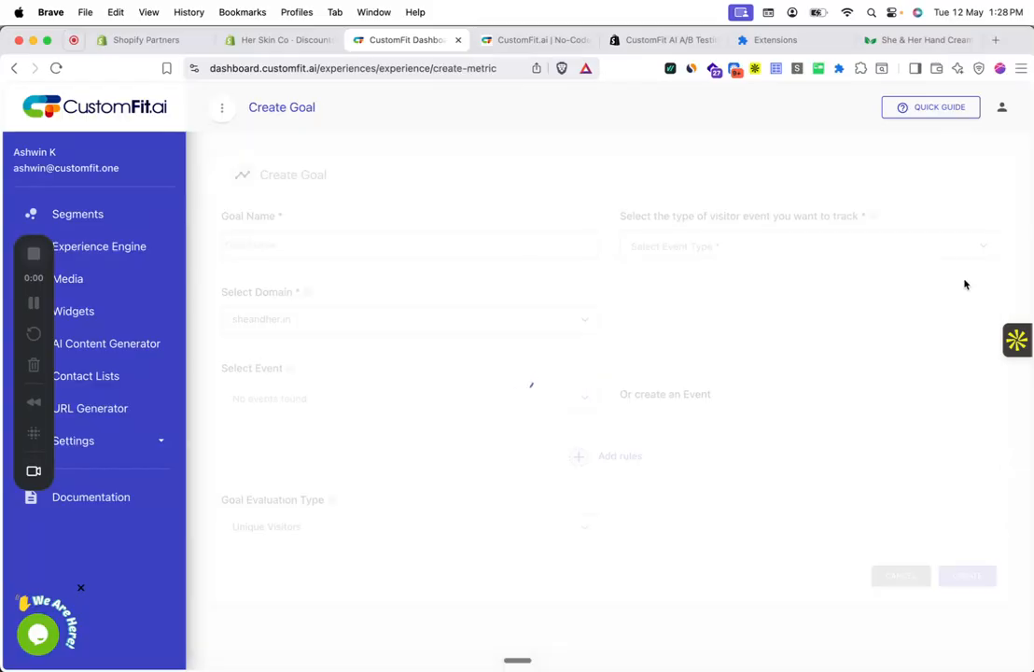
{"action": "left_click", "coordinate": [564, 255]}
{"action": "type", "text": "ATC"}
{"action": "left_click", "coordinate": [749, 244]}
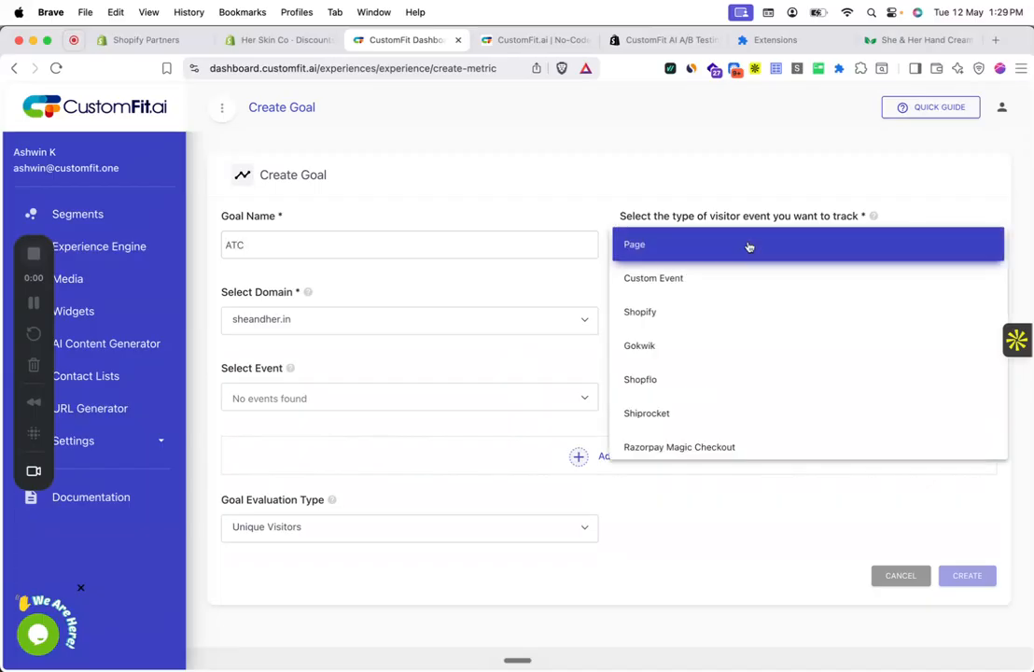
{"action": "left_click", "coordinate": [717, 320]}
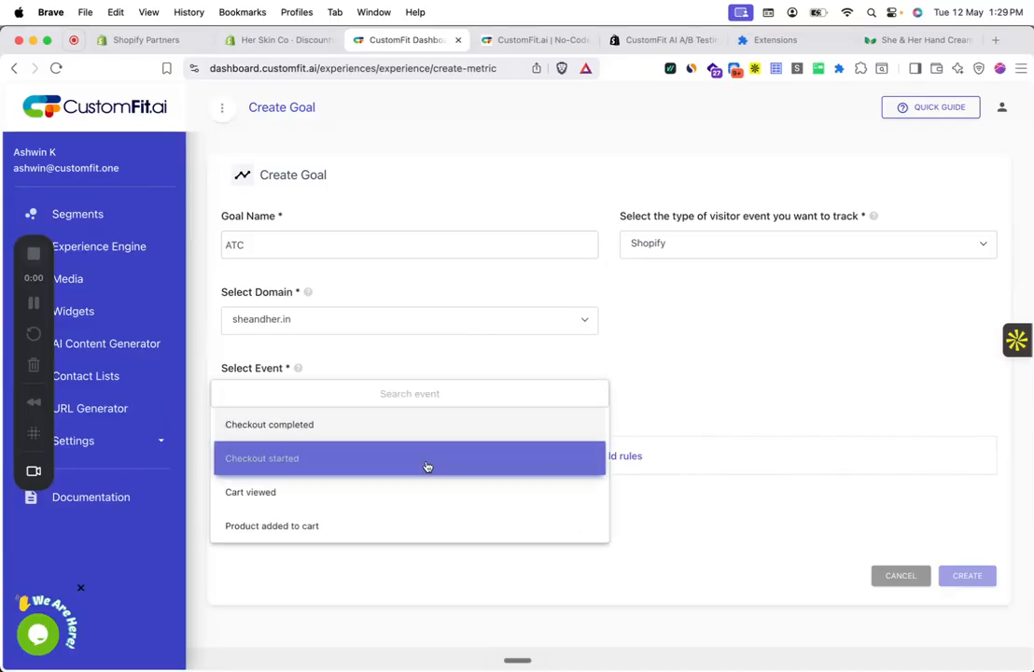
{"action": "left_click", "coordinate": [415, 526]}
{"action": "left_click", "coordinate": [445, 528]}
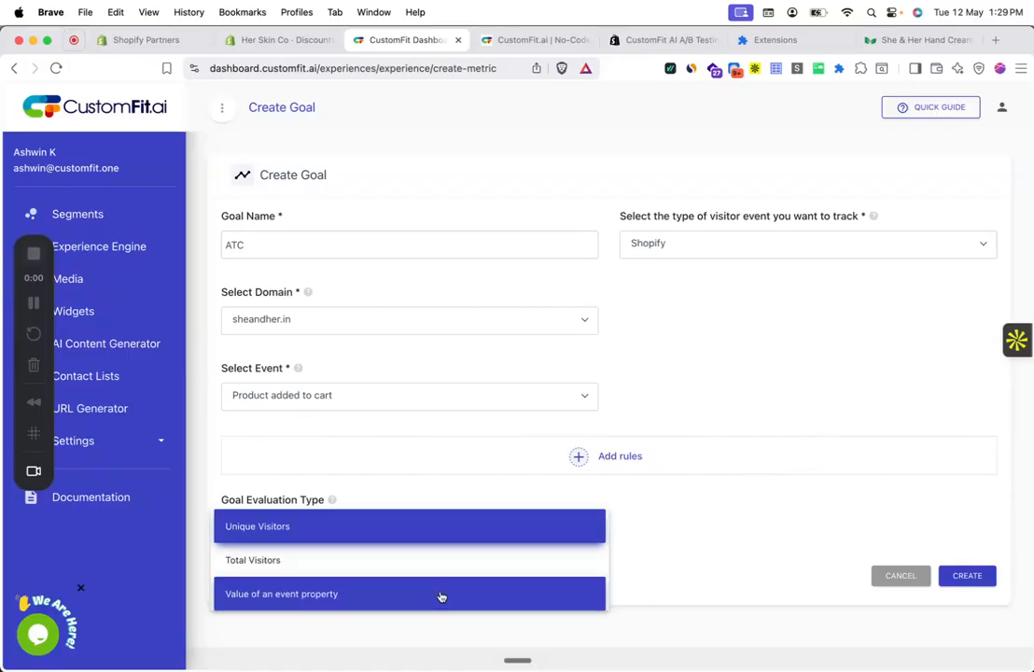
{"action": "left_click", "coordinate": [462, 532]}
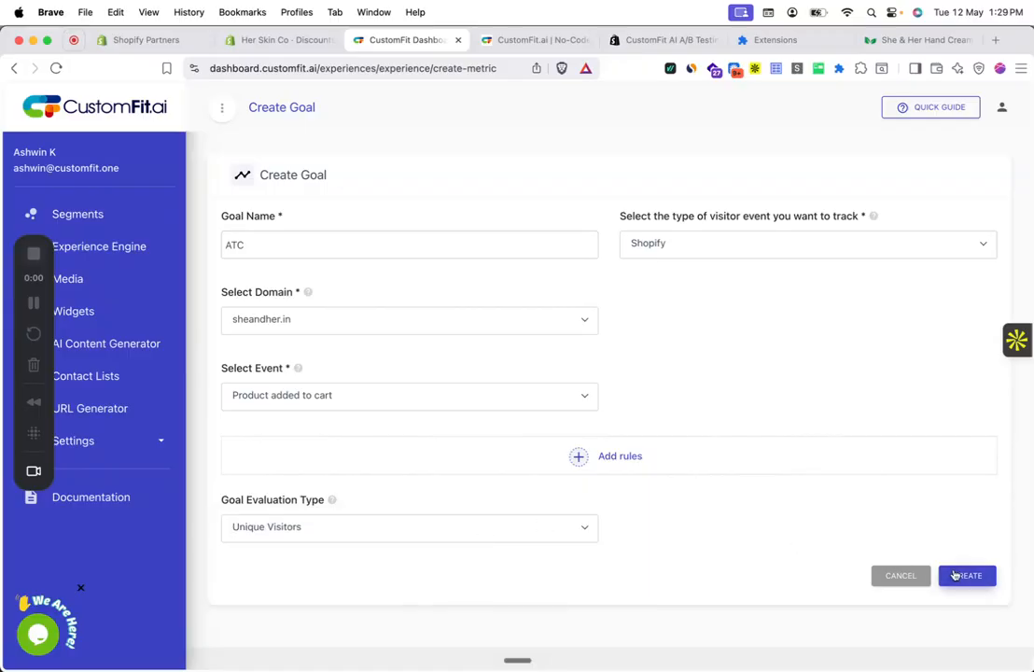
{"action": "left_click", "coordinate": [966, 574]}
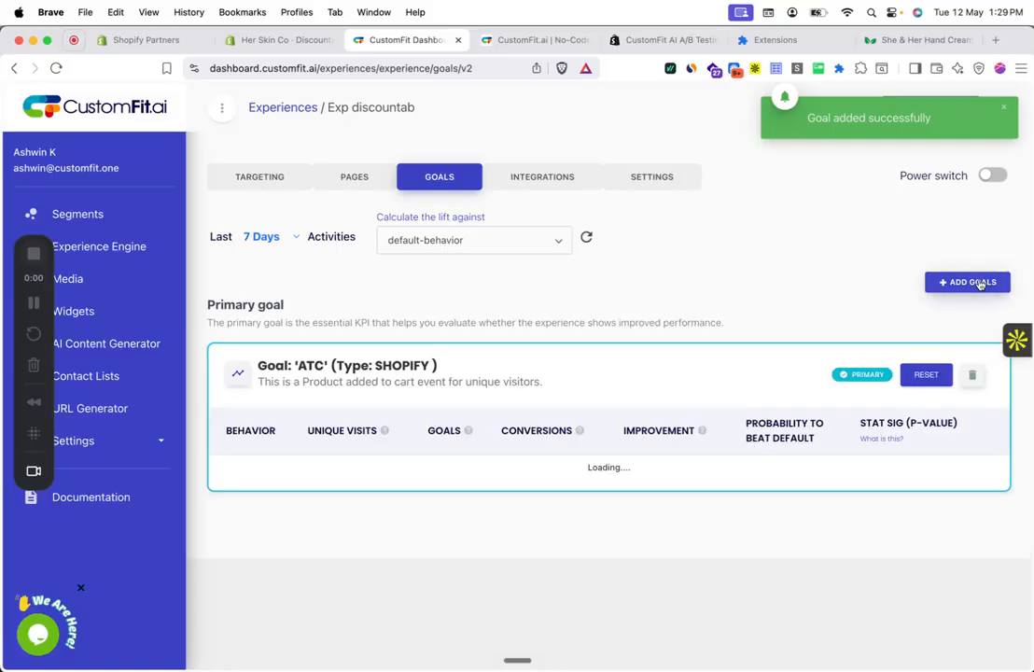
Step: Start a new goal named Revenue tracking Shopify's Checkout completed event
{"action": "left_click", "coordinate": [978, 281]}
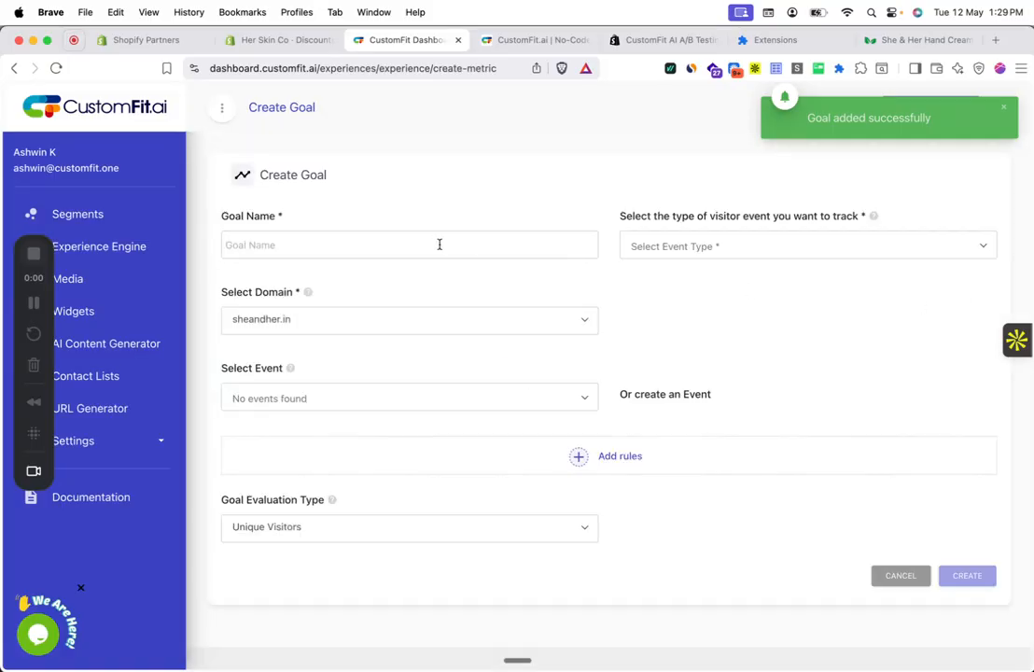
{"action": "type", "text": "Revenue"}
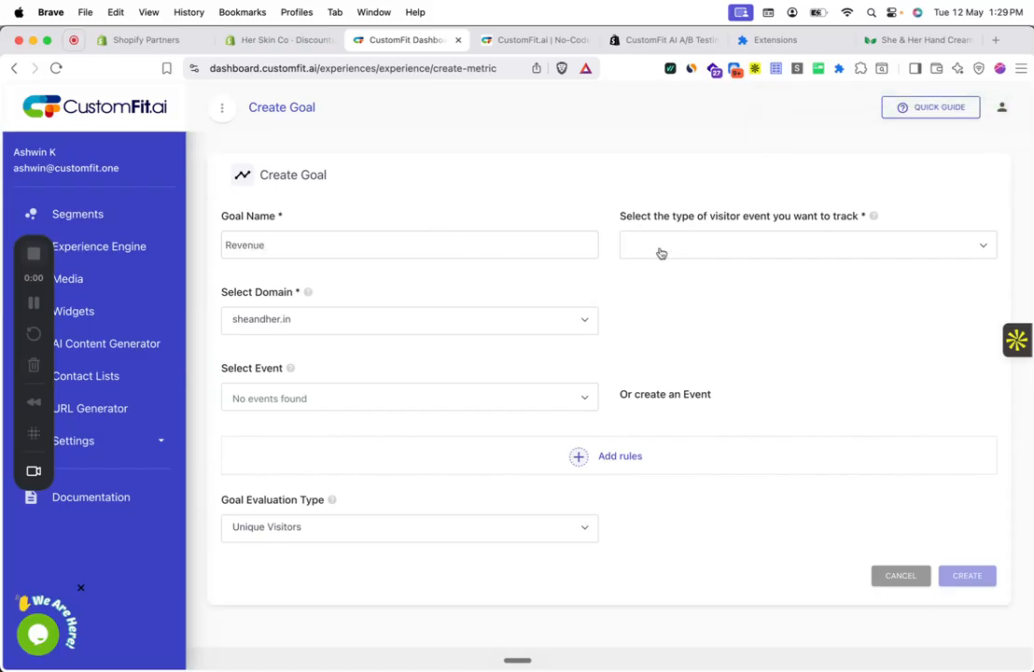
{"action": "left_click", "coordinate": [660, 247]}
{"action": "left_click", "coordinate": [643, 311]}
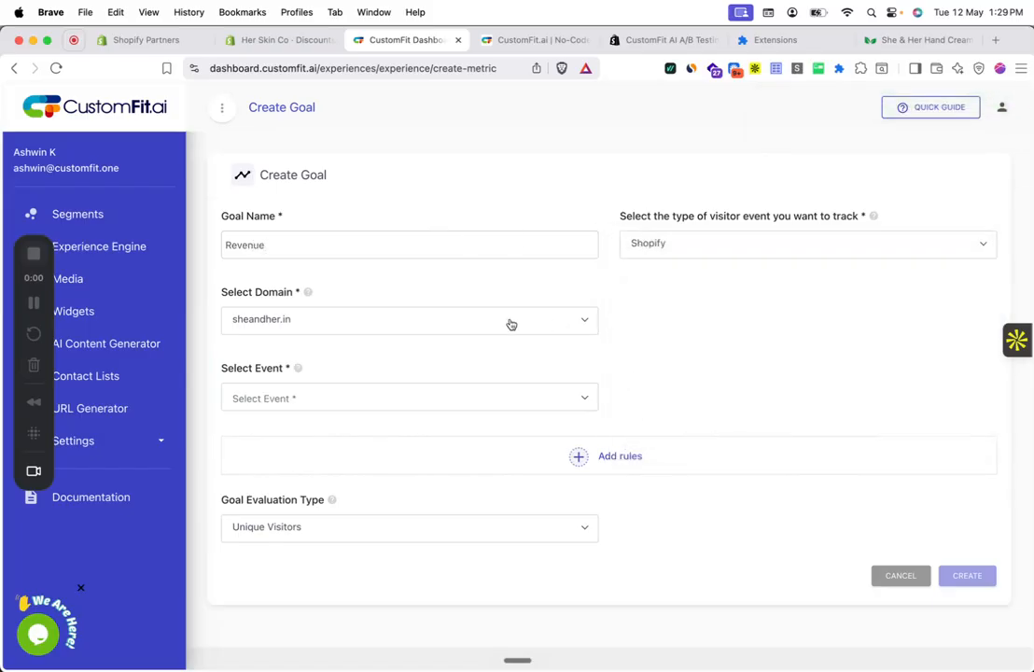
{"action": "left_click_drag", "start_coordinate": [511, 324], "coordinate": [652, 282]}
{"action": "left_click", "coordinate": [538, 392]}
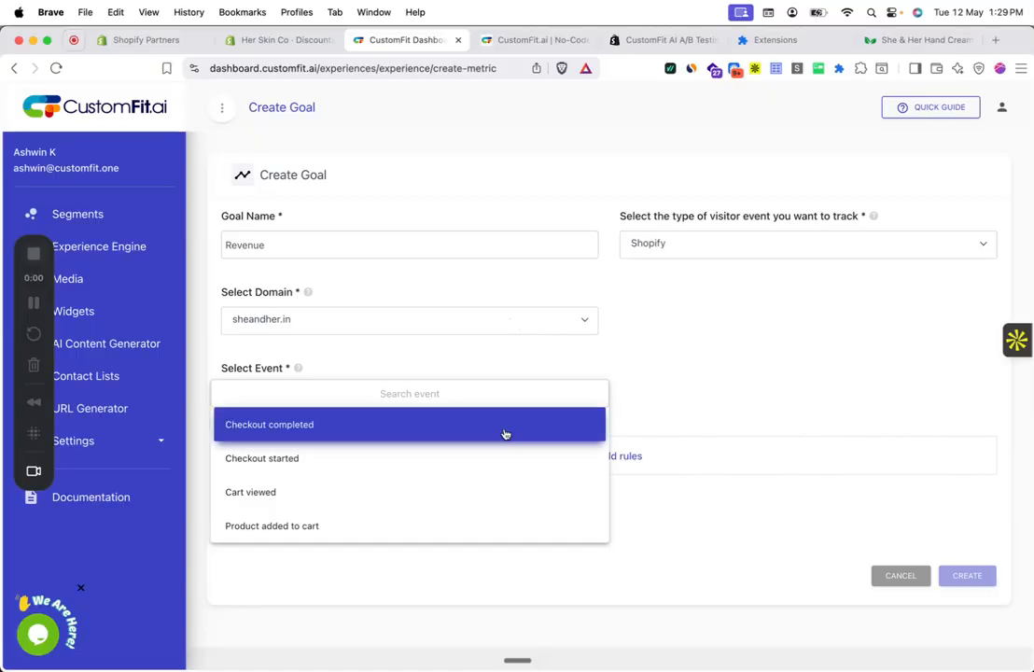
{"action": "left_click", "coordinate": [503, 431]}
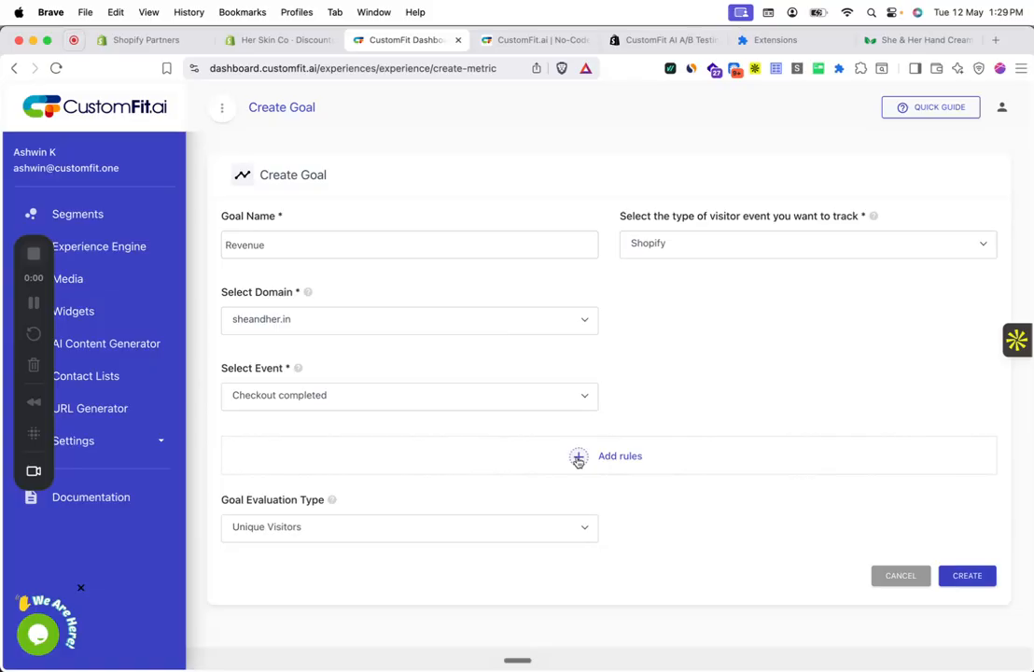
Step: Add a Product ID 'Is one of' filter rule (123456, 23222), then remove it
{"action": "left_click", "coordinate": [577, 458]}
{"action": "left_click", "coordinate": [391, 517]}
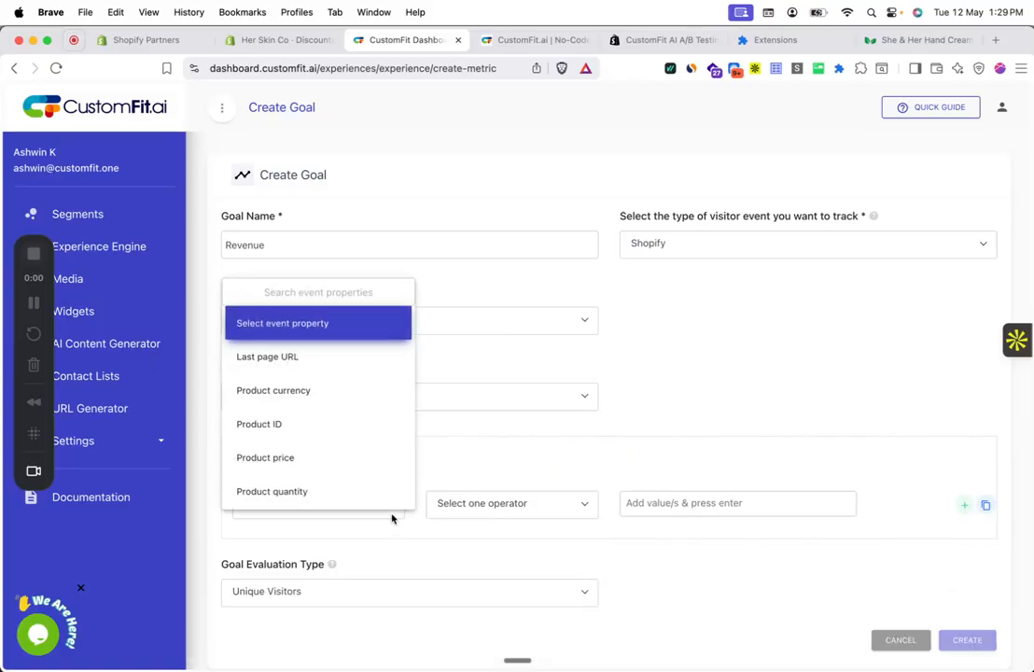
{"action": "left_click", "coordinate": [391, 425]}
{"action": "left_click", "coordinate": [505, 510]}
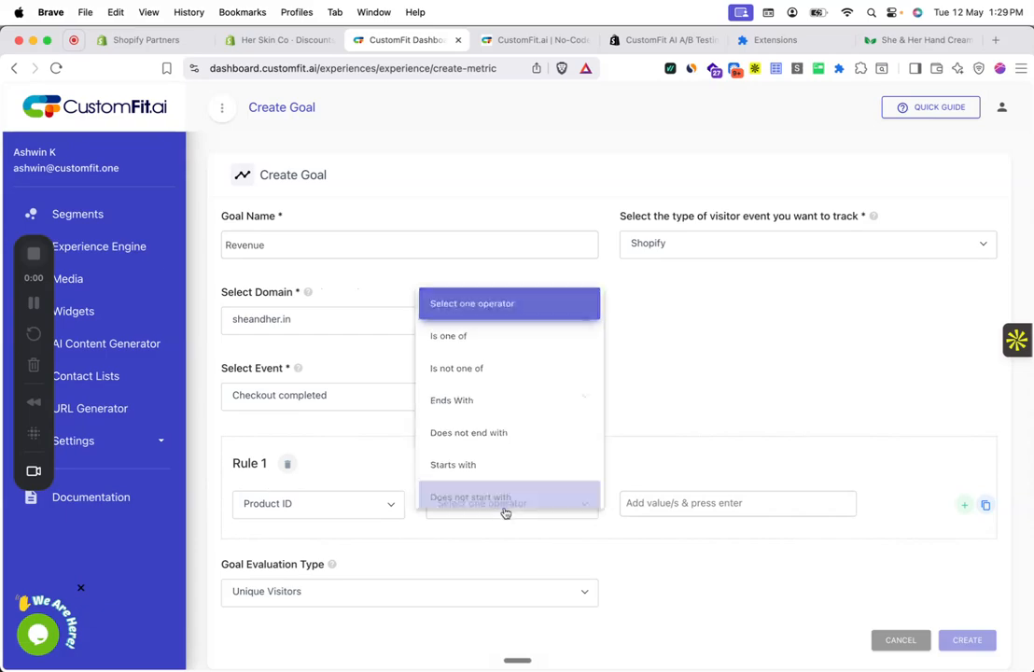
{"action": "left_click", "coordinate": [512, 323]}
{"action": "left_click", "coordinate": [657, 503]}
{"action": "type", "text": "123456"}
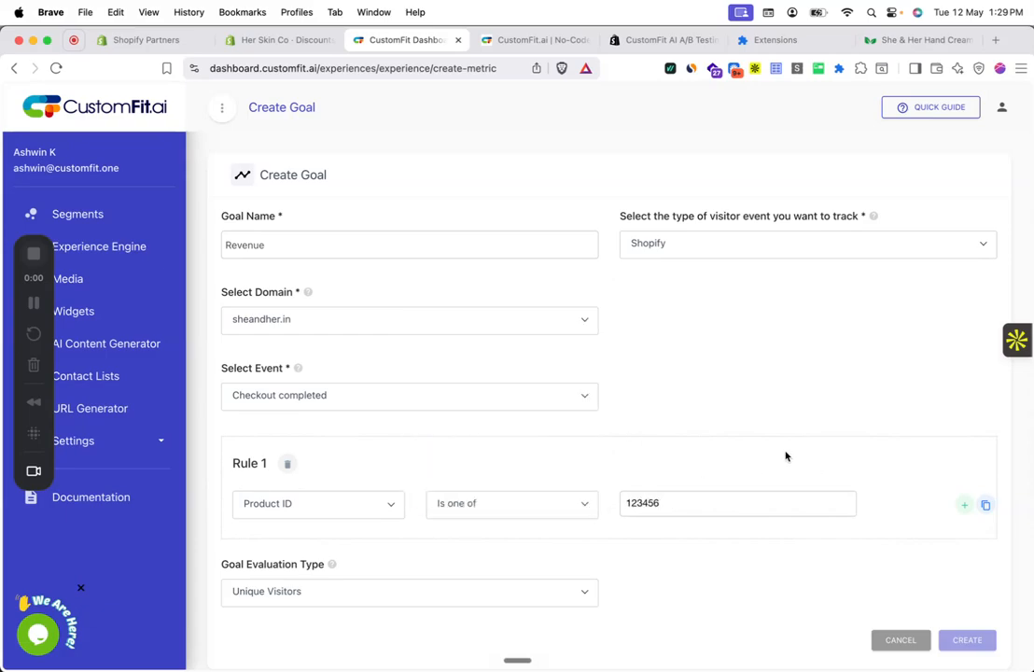
{"action": "scroll", "coordinate": [611, 490], "scroll_direction": "down", "scroll_amount": 1}
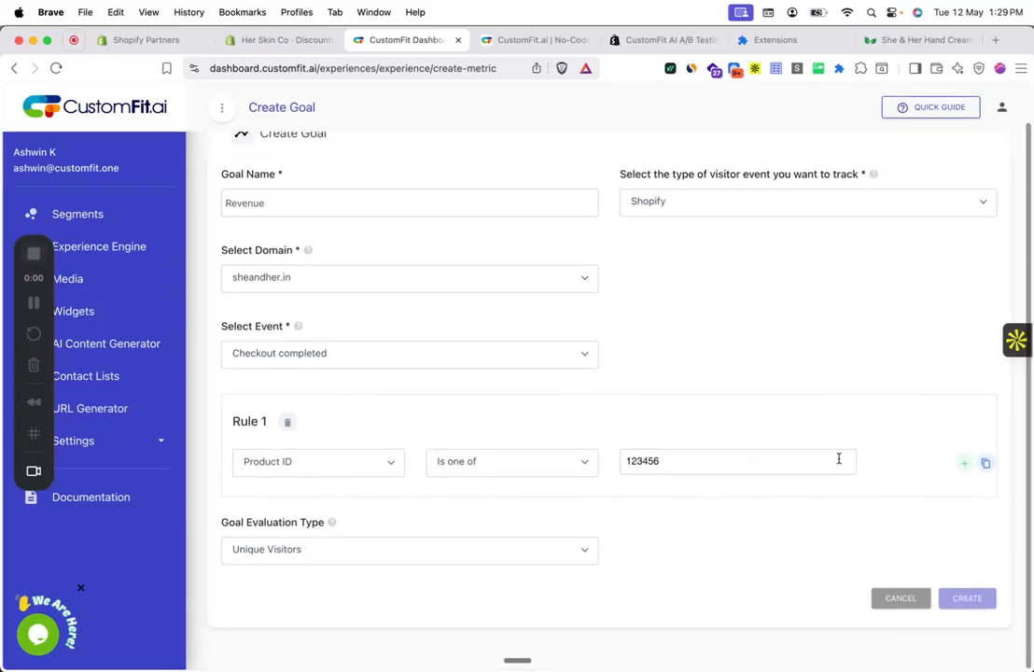
{"action": "key", "text": "Return"}
{"action": "type", "text": "d"}
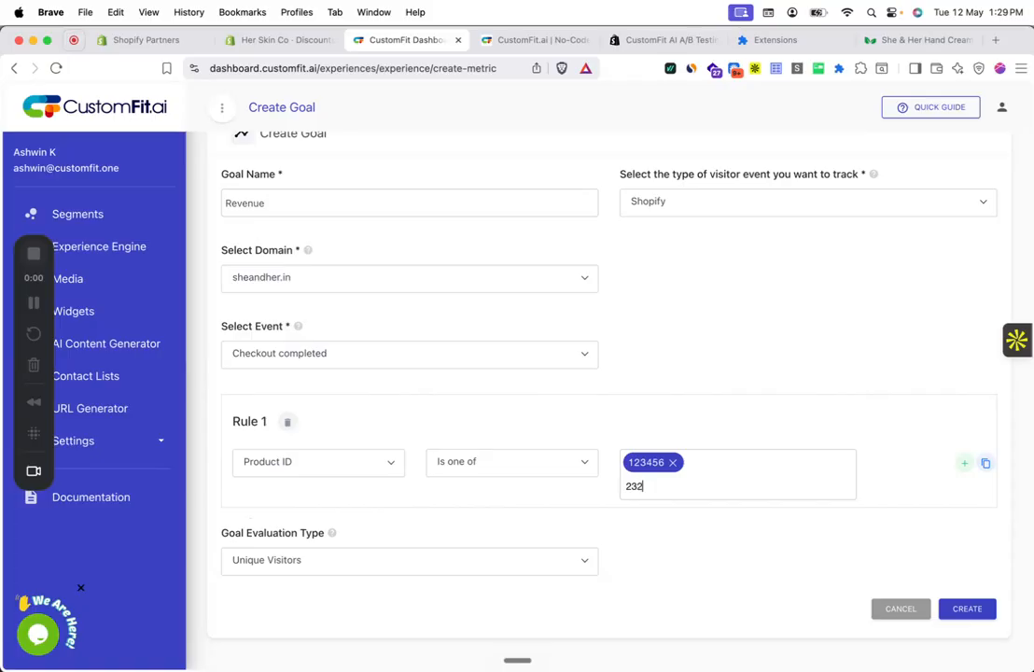
{"action": "type", "text": "3222"}
{"action": "key", "text": "Return"}
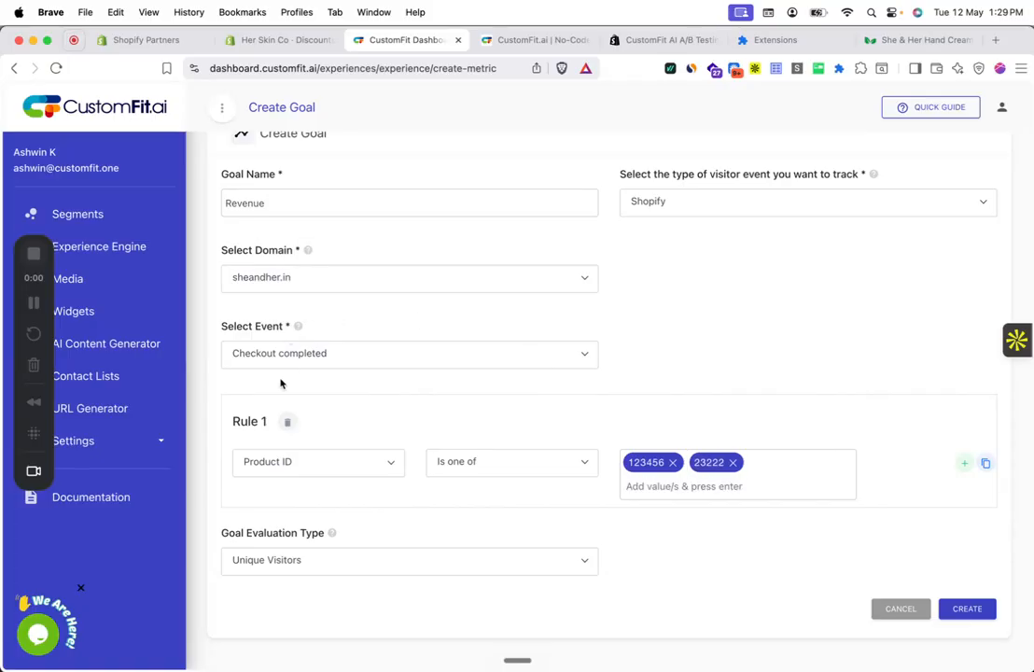
{"action": "left_click", "coordinate": [289, 425]}
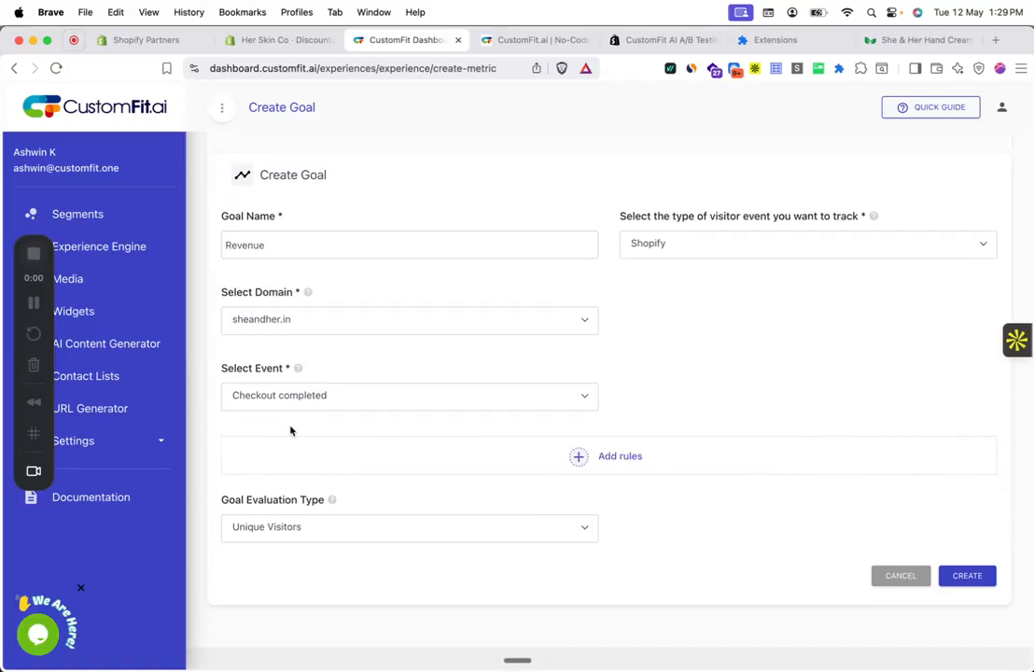
Step: Evaluate the goal as the Sum of Total Product Price and create it
{"action": "left_click", "coordinate": [373, 532]}
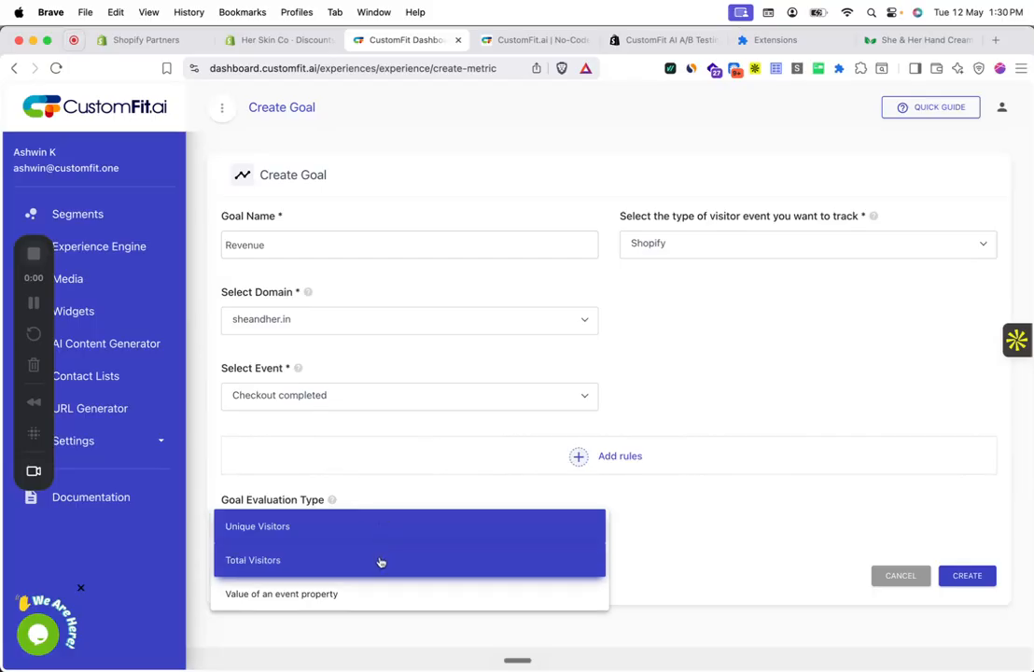
{"action": "left_click", "coordinate": [382, 591]}
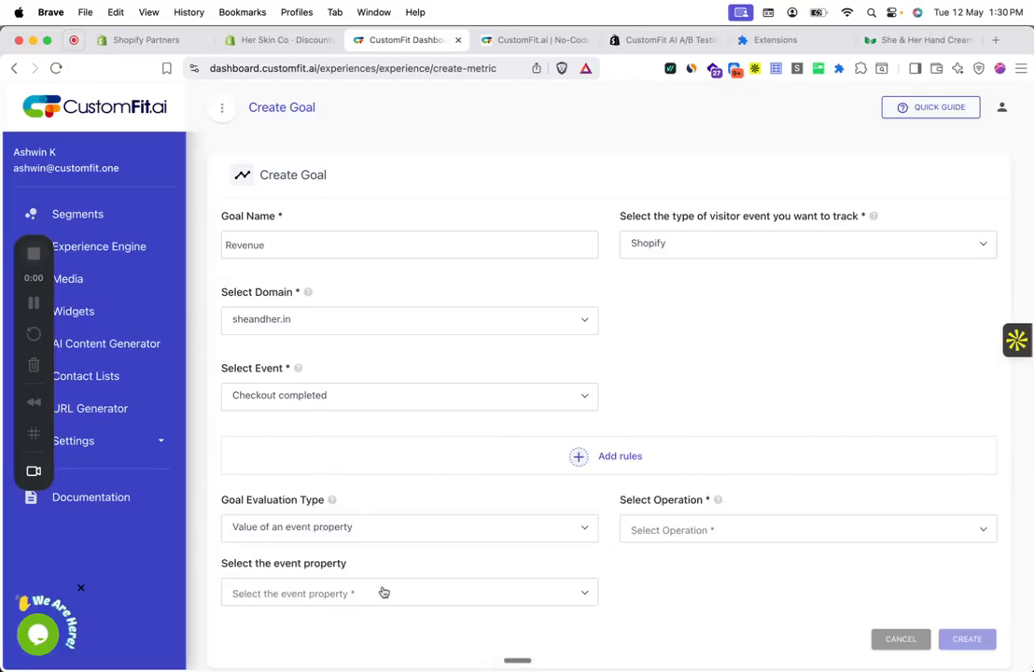
{"action": "scroll", "coordinate": [614, 533], "scroll_direction": "down", "scroll_amount": 5}
{"action": "left_click", "coordinate": [675, 194]}
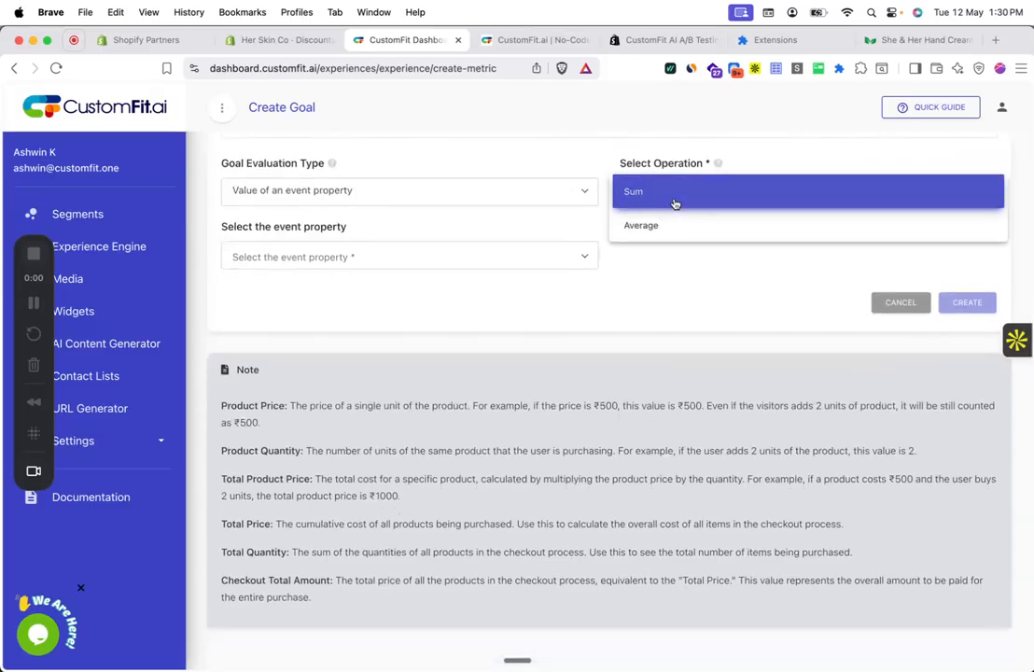
{"action": "left_click", "coordinate": [674, 193]}
{"action": "left_click", "coordinate": [542, 258]}
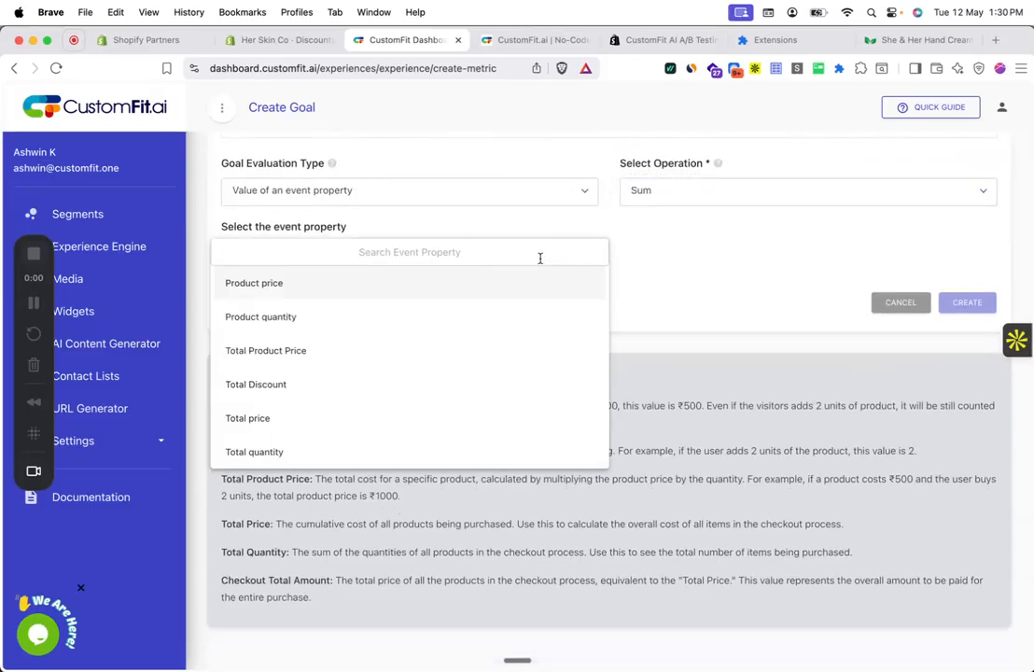
{"action": "left_click", "coordinate": [518, 352]}
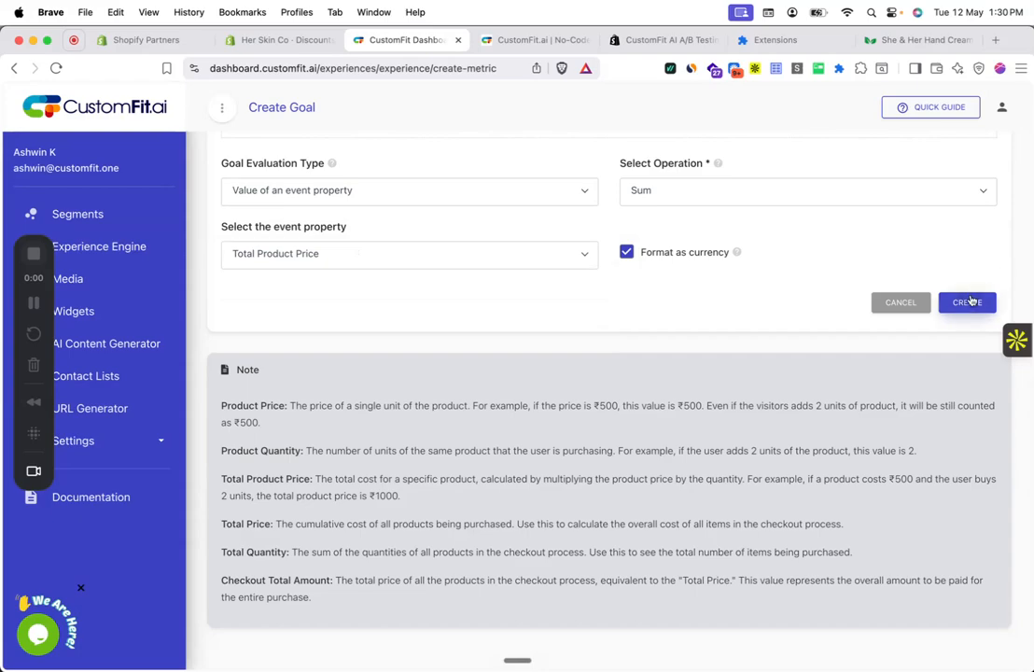
{"action": "left_click", "coordinate": [967, 302]}
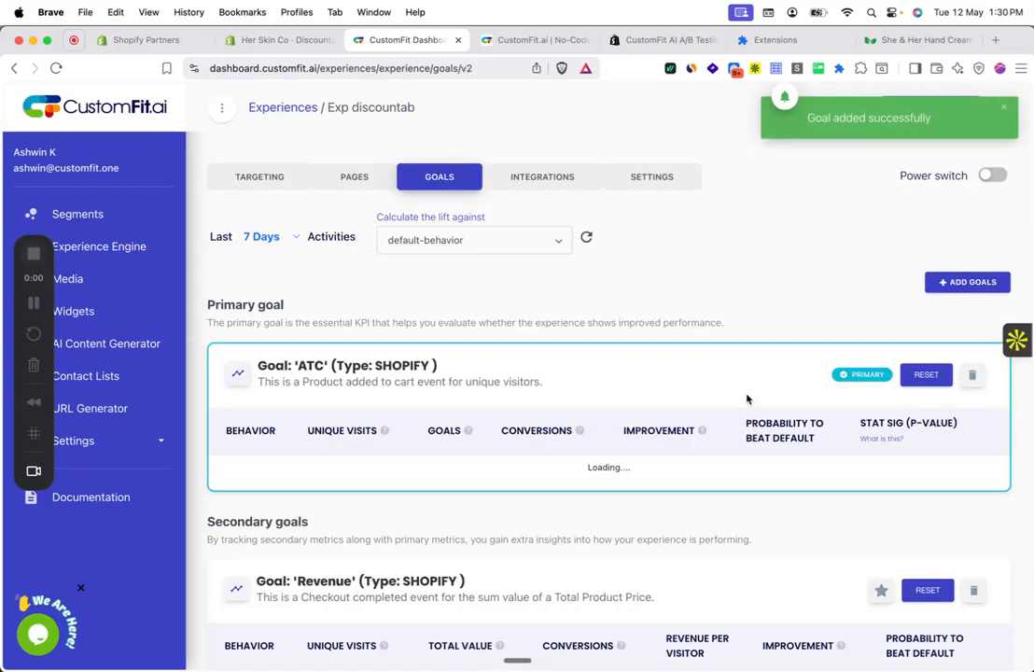
Step: Review the ATC and Revenue goals, then expand the Settings section in the sidebar
{"action": "scroll", "coordinate": [746, 398], "scroll_direction": "down", "scroll_amount": 2}
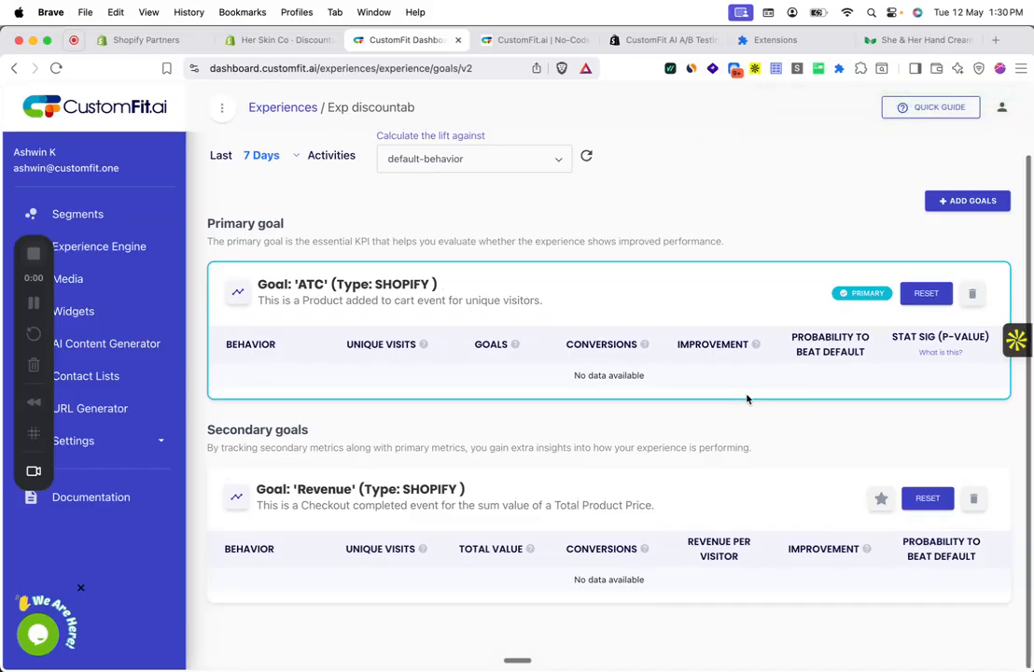
{"action": "scroll", "coordinate": [747, 399], "scroll_direction": "up", "scroll_amount": 2}
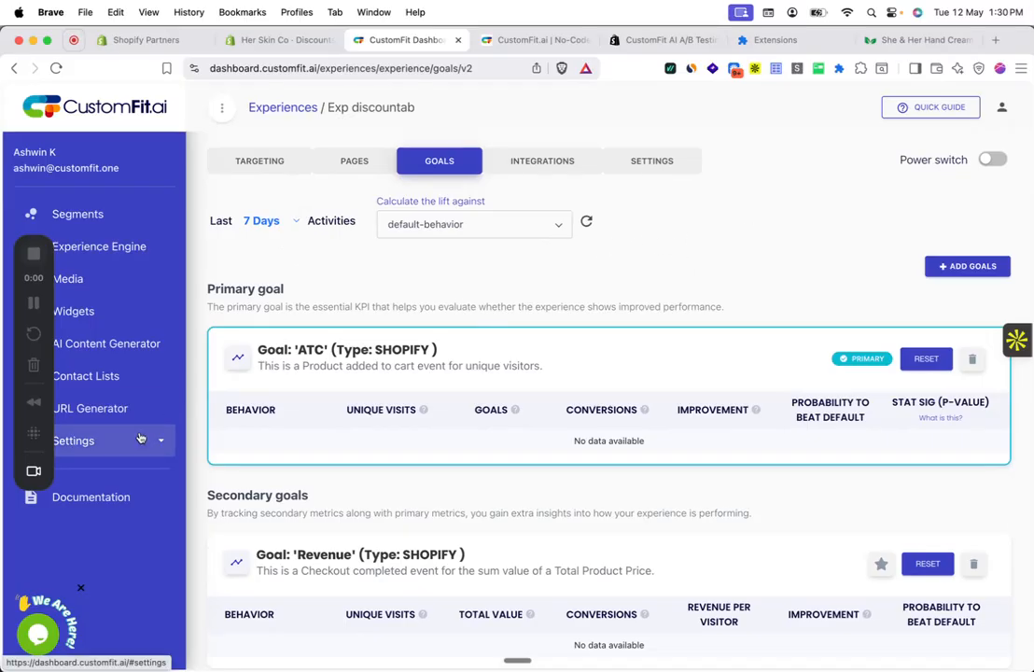
{"action": "left_click", "coordinate": [140, 438]}
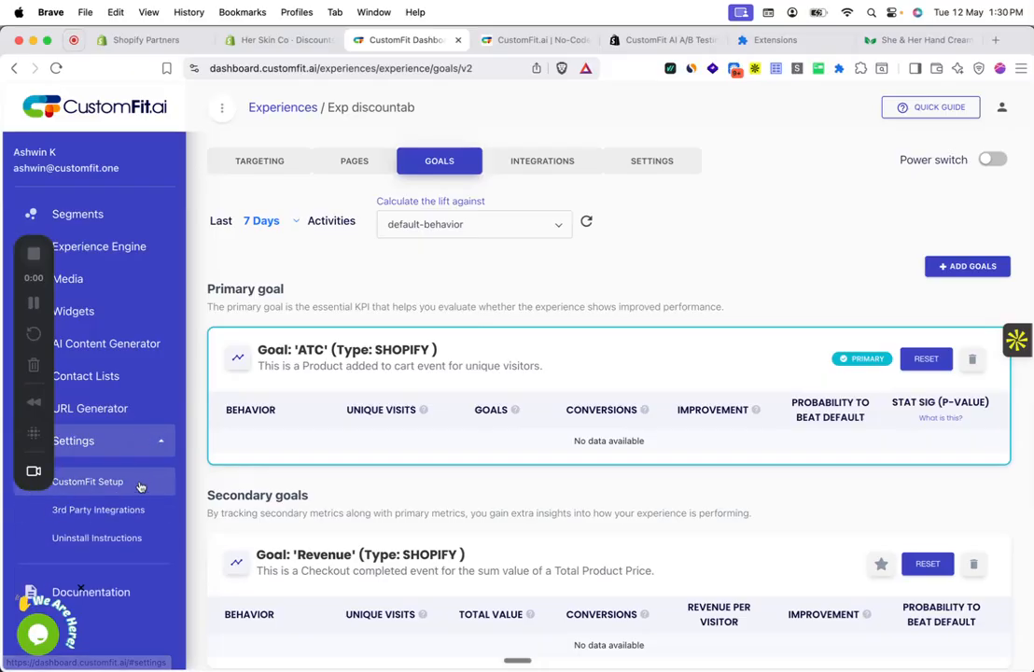
Step: Review the Shopify integration's event toggles under 3rd Party Integrations, then return to Experience Engine
{"action": "left_click", "coordinate": [140, 509]}
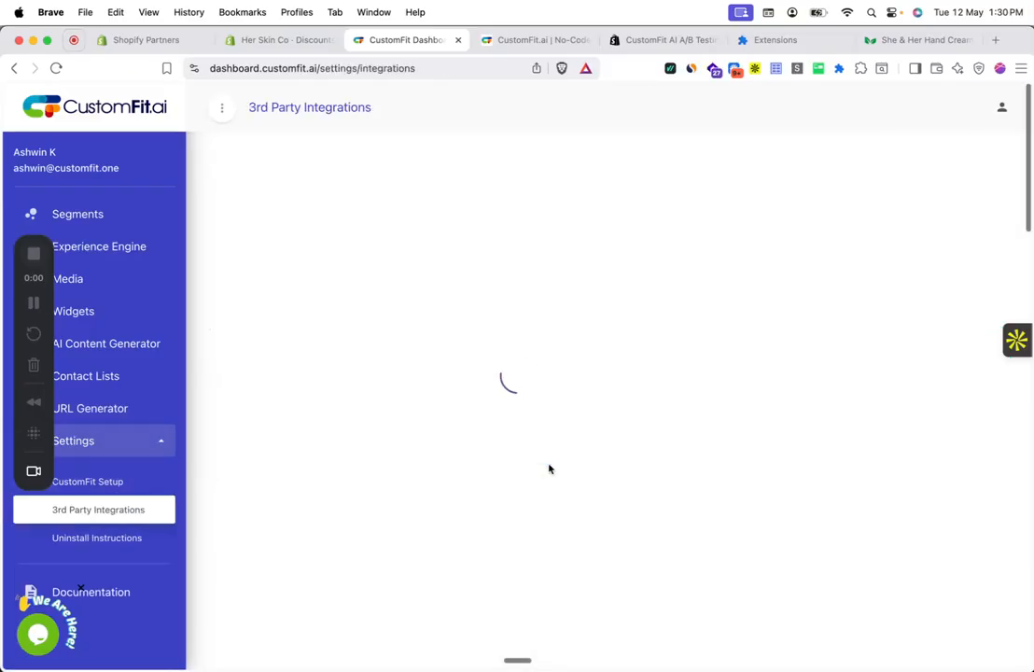
{"action": "scroll", "coordinate": [550, 469], "scroll_direction": "down", "scroll_amount": 10}
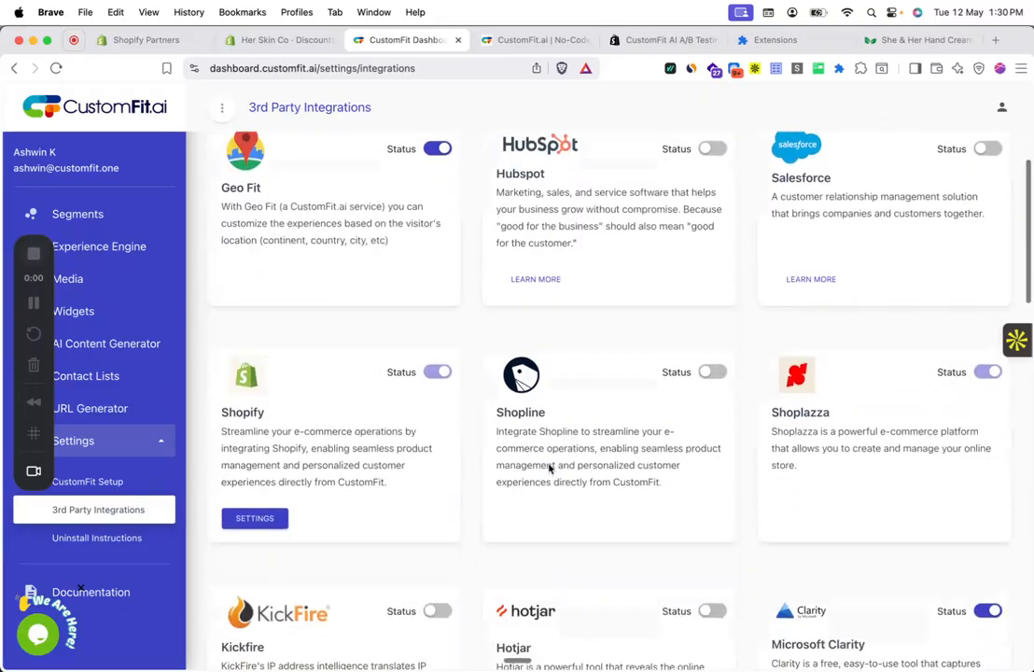
{"action": "scroll", "coordinate": [550, 469], "scroll_direction": "down", "scroll_amount": 8}
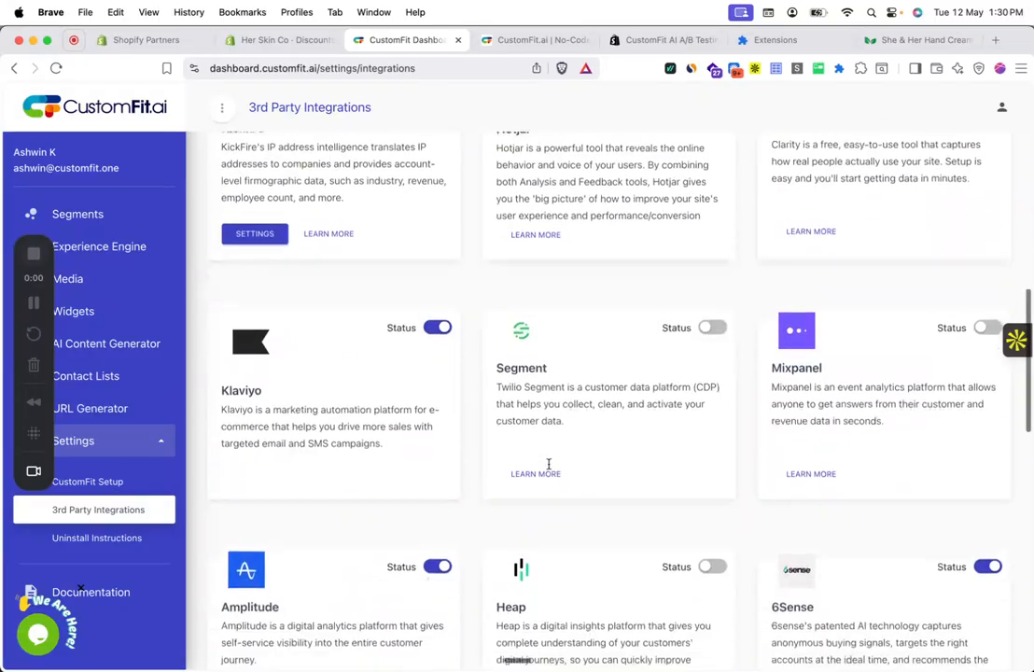
{"action": "scroll", "coordinate": [549, 470], "scroll_direction": "down", "scroll_amount": 6}
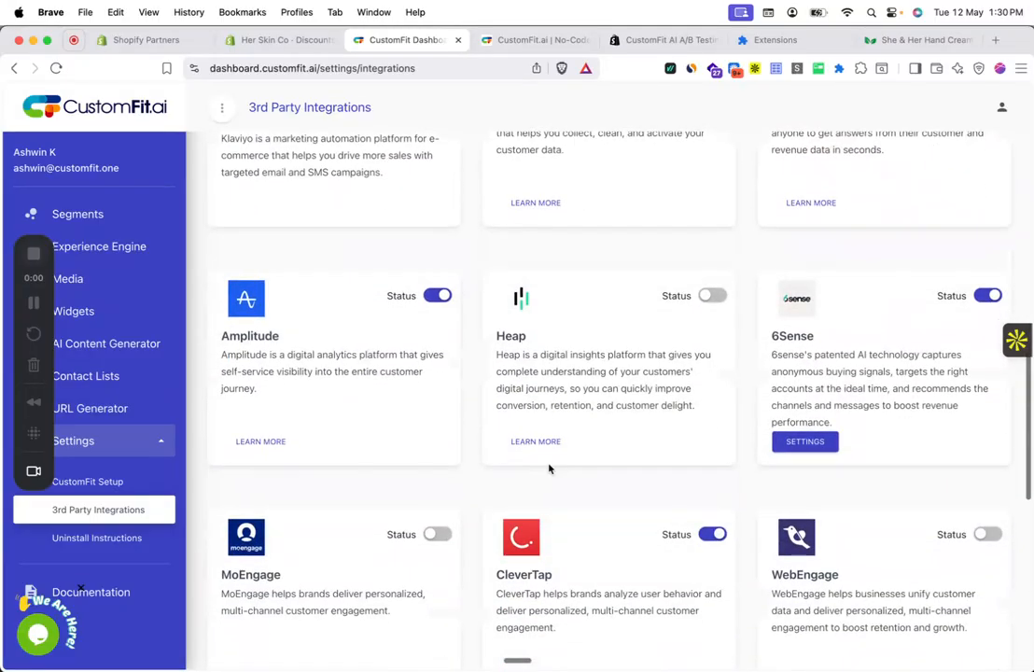
{"action": "scroll", "coordinate": [549, 470], "scroll_direction": "up", "scroll_amount": 20}
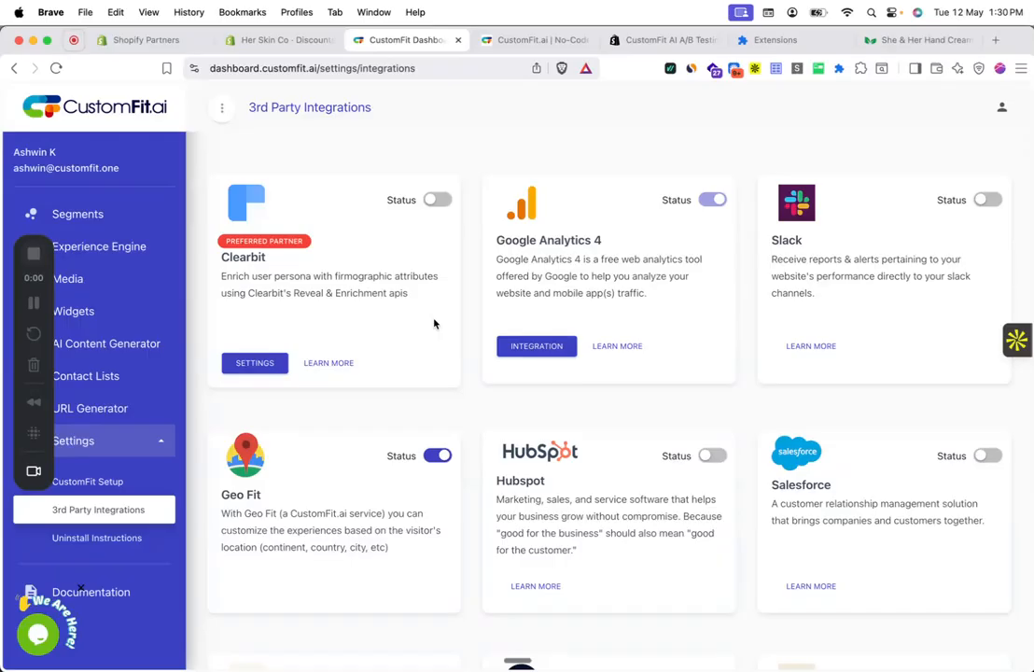
{"action": "scroll", "coordinate": [434, 324], "scroll_direction": "down", "scroll_amount": 5}
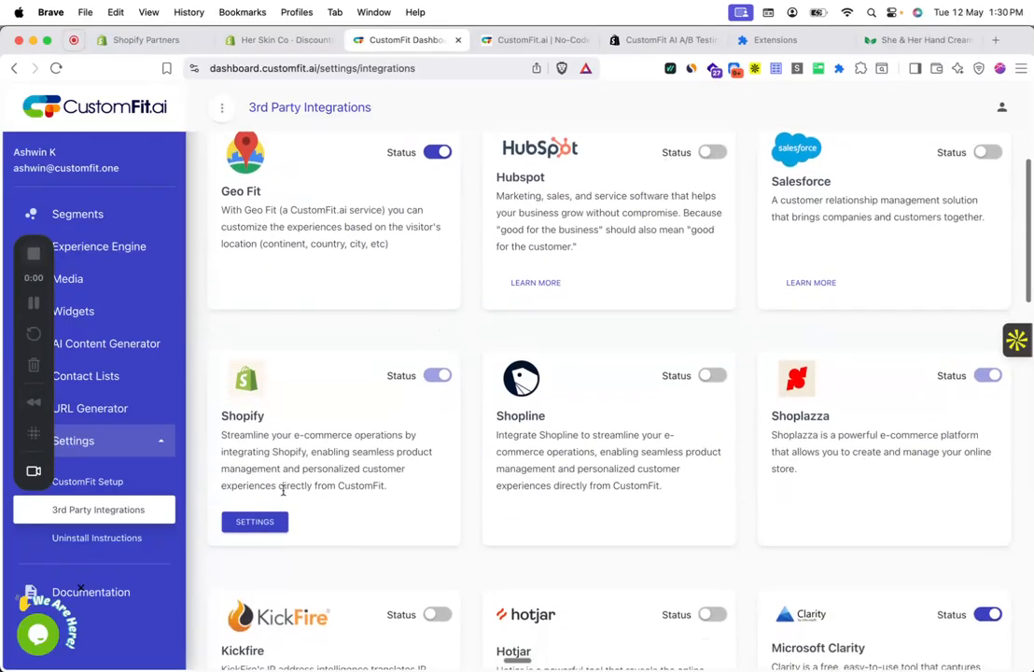
{"action": "left_click", "coordinate": [262, 522]}
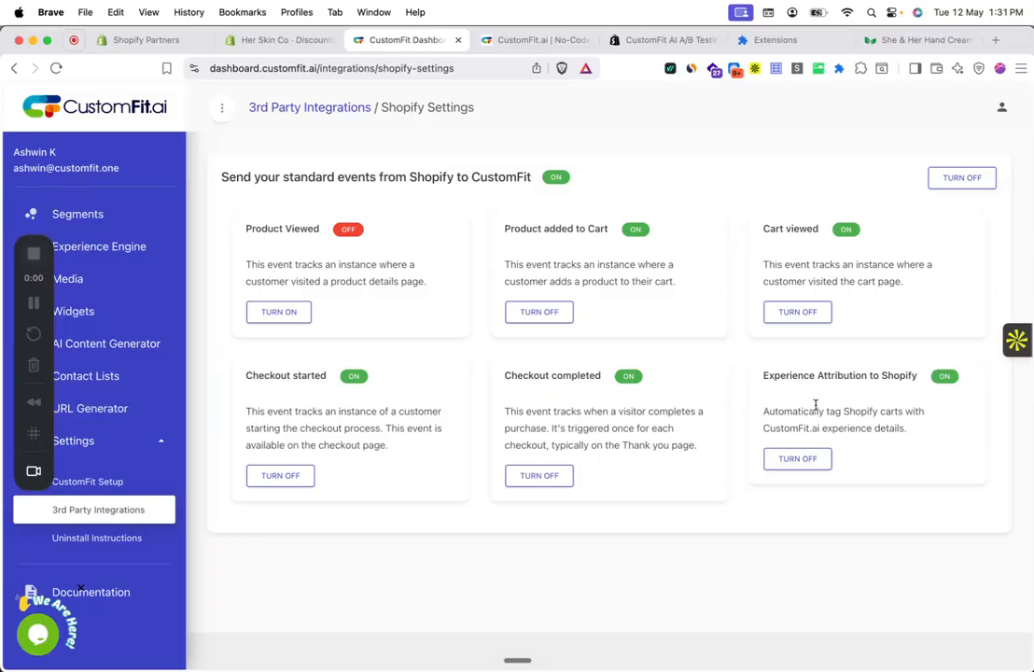
{"action": "left_click", "coordinate": [129, 250]}
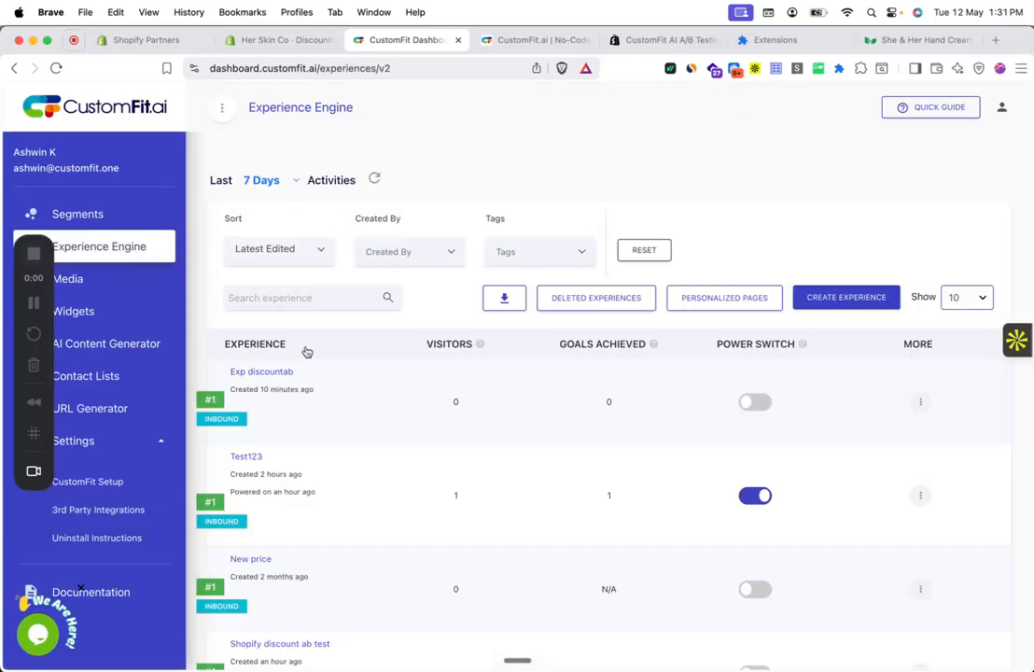
Step: Power on Exp discountab, confirming with the access code
{"action": "left_click", "coordinate": [261, 375]}
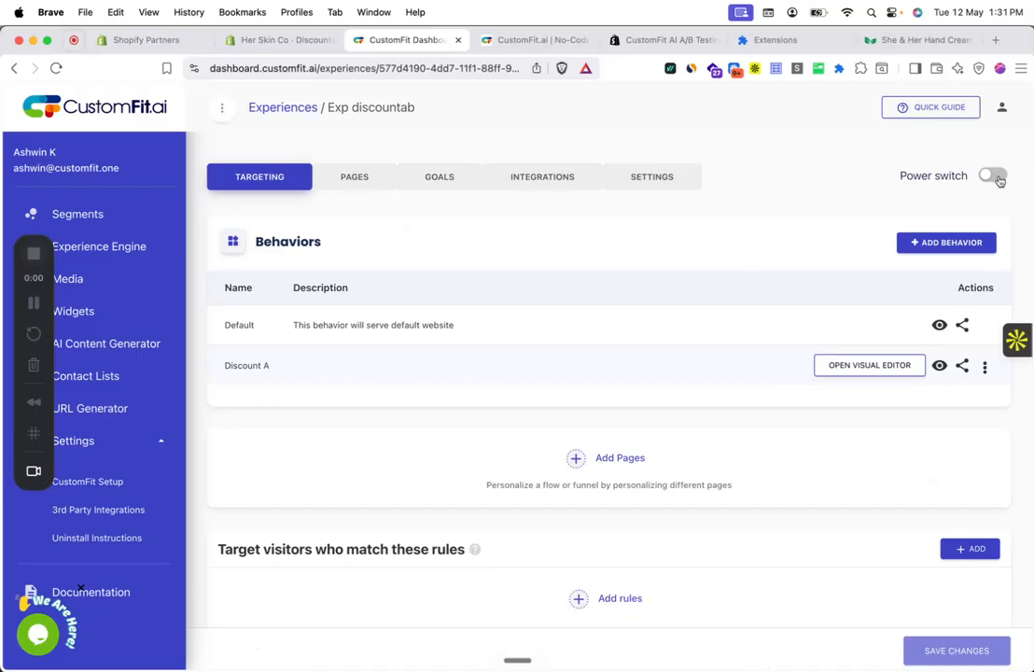
{"action": "left_click", "coordinate": [990, 175]}
{"action": "double_click", "coordinate": [598, 414]}
{"action": "left_click_drag", "start_coordinate": [598, 414], "coordinate": [579, 452]}
{"action": "left_click", "coordinate": [506, 493]}
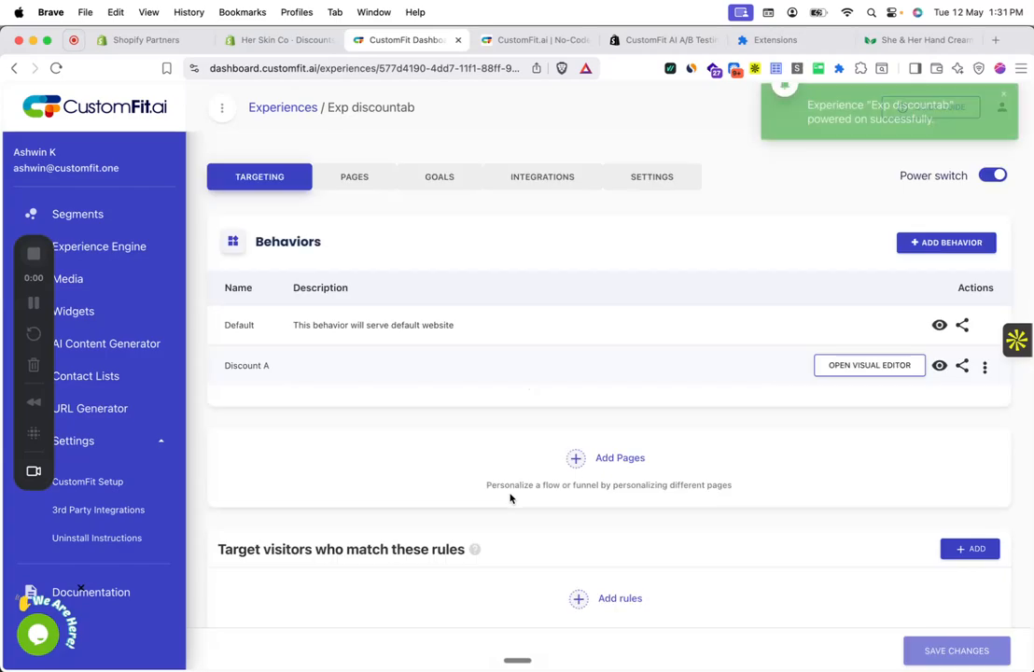
Step: Save a rollout of Default 0% and Discount A 100%, confirming with the access code
{"action": "scroll", "coordinate": [510, 499], "scroll_direction": "down", "scroll_amount": 10}
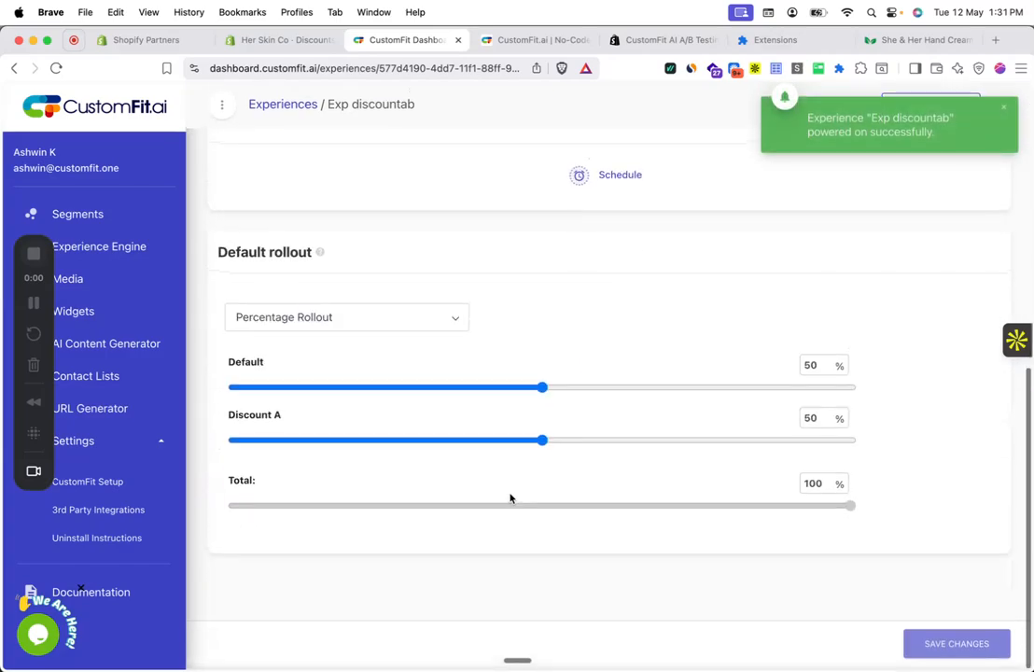
{"action": "mouse_move", "coordinate": [541, 390]}
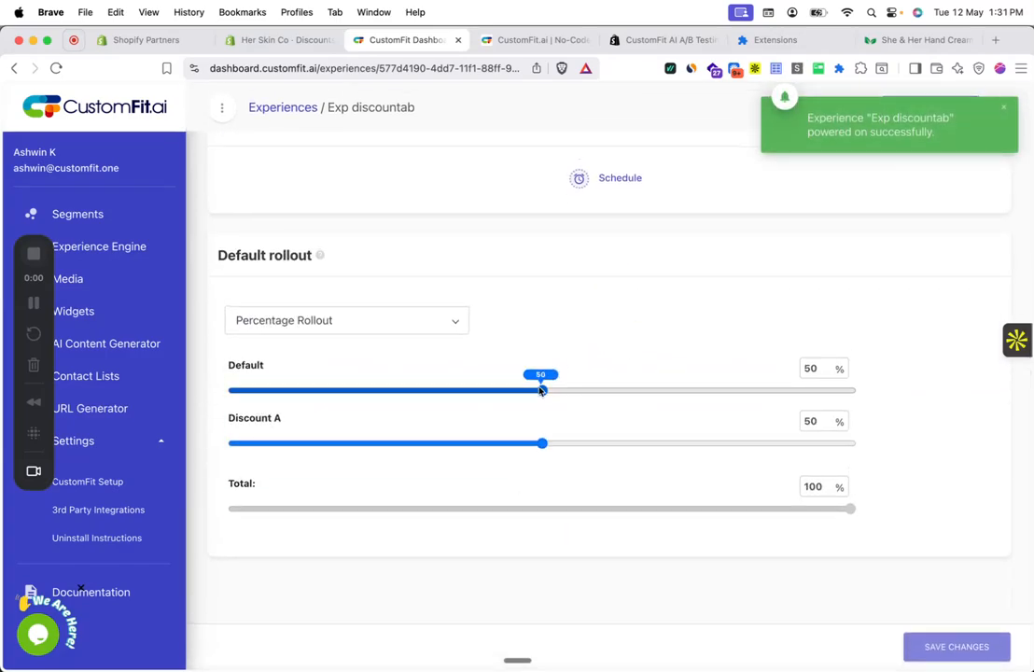
{"action": "left_click_drag", "start_coordinate": [541, 390], "coordinate": [220, 423]}
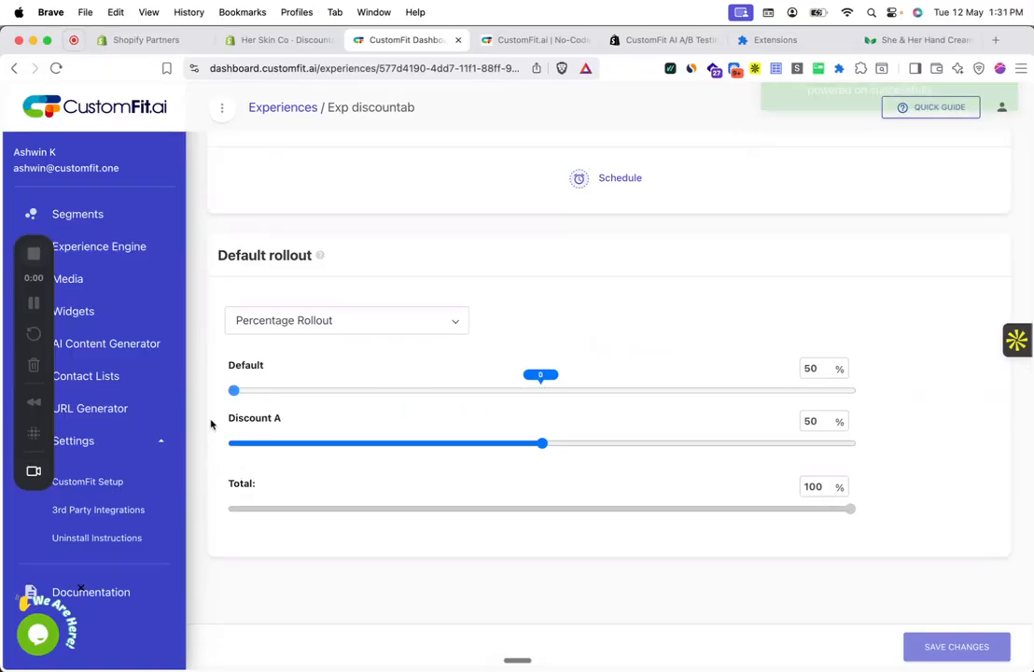
{"action": "mouse_move", "coordinate": [545, 443]}
{"action": "left_click_drag", "start_coordinate": [546, 444], "coordinate": [974, 471]}
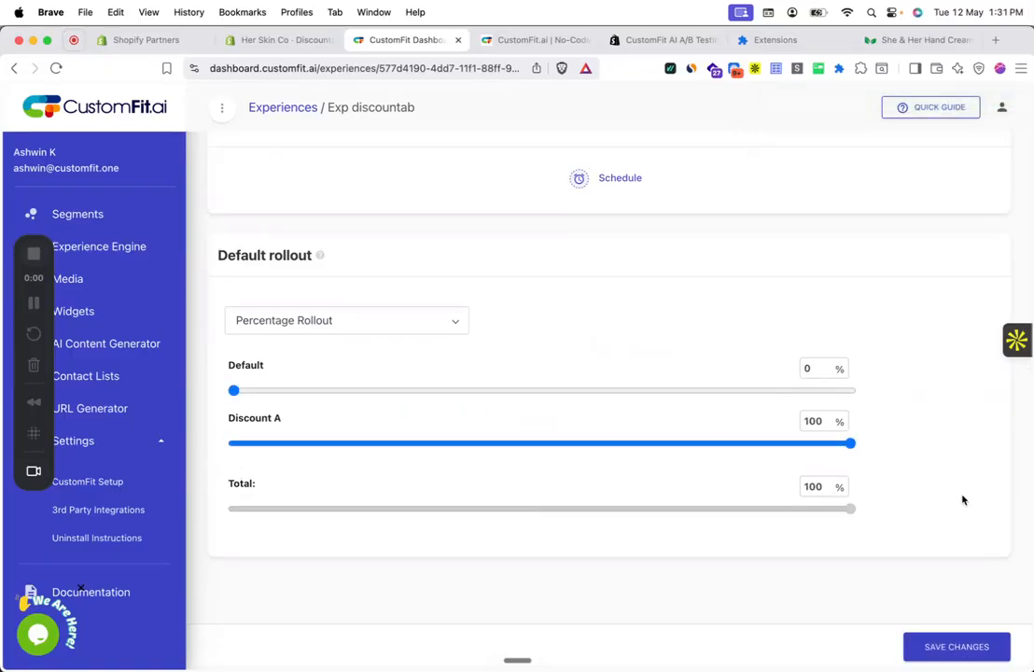
{"action": "left_click", "coordinate": [957, 647]}
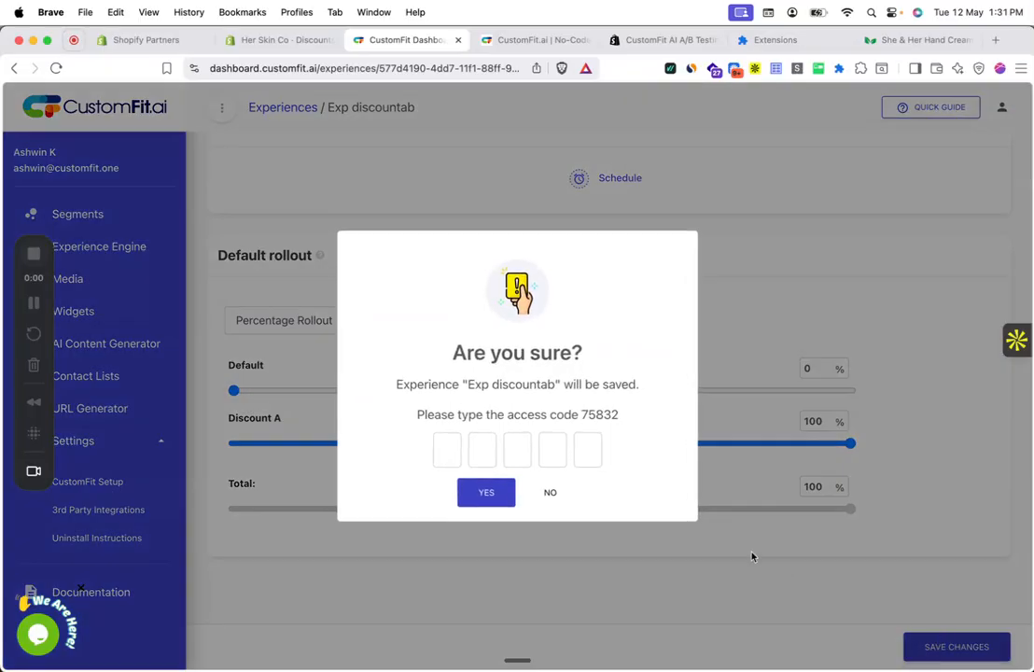
{"action": "double_click", "coordinate": [597, 415]}
{"action": "left_click_drag", "start_coordinate": [597, 414], "coordinate": [549, 453]}
{"action": "left_click", "coordinate": [486, 492]}
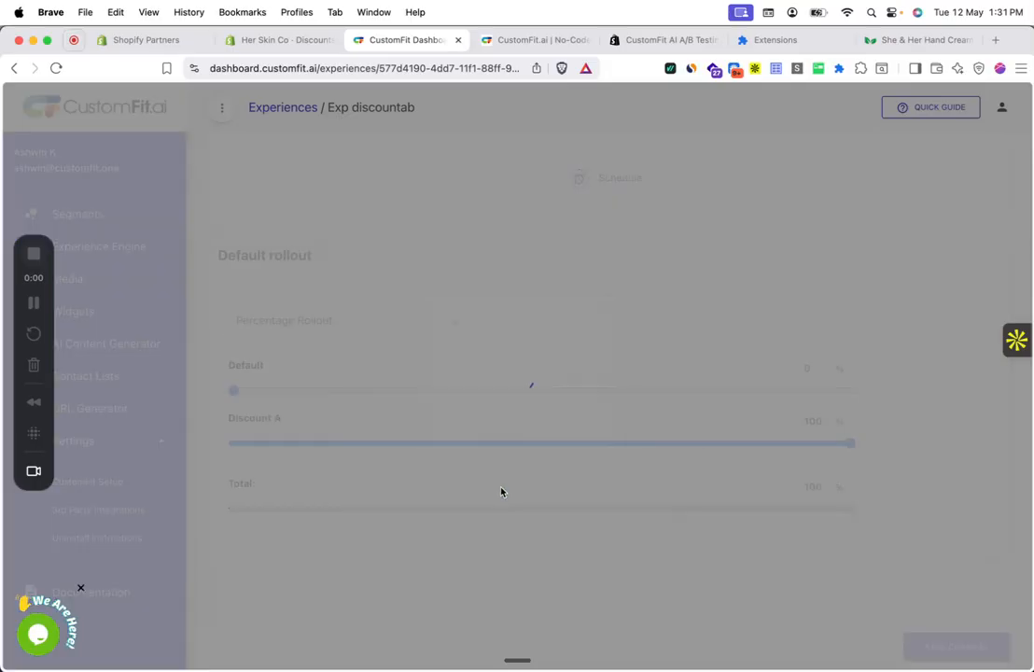
Step: Open a private browser window and load the sheandher.in store
{"action": "left_click", "coordinate": [1021, 68]}
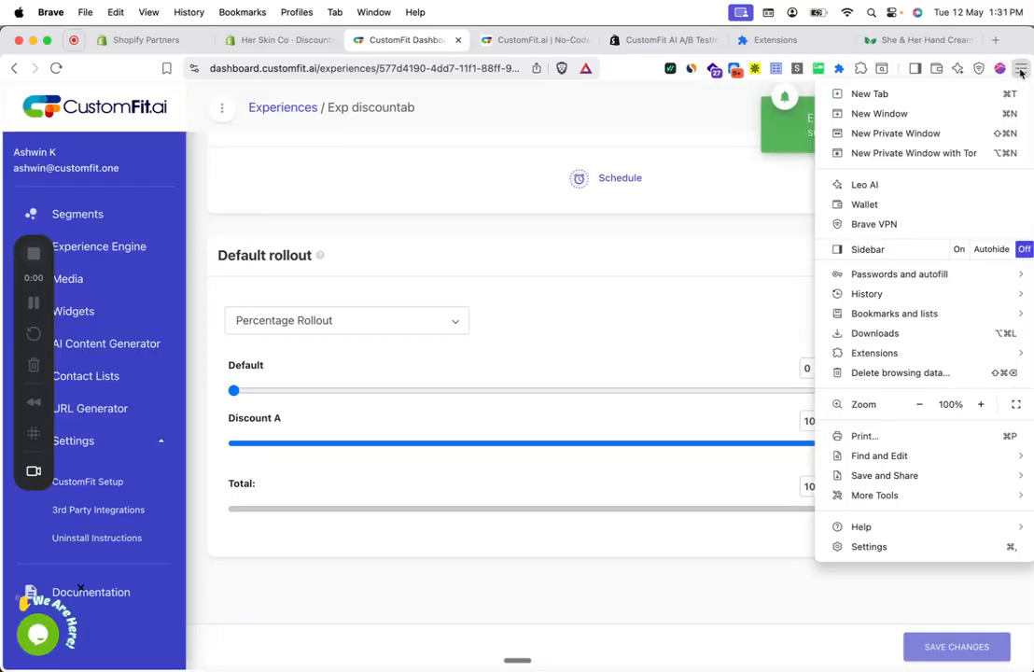
{"action": "left_click", "coordinate": [896, 133]}
{"action": "type", "text": "sh"}
{"action": "key", "text": "Return"}
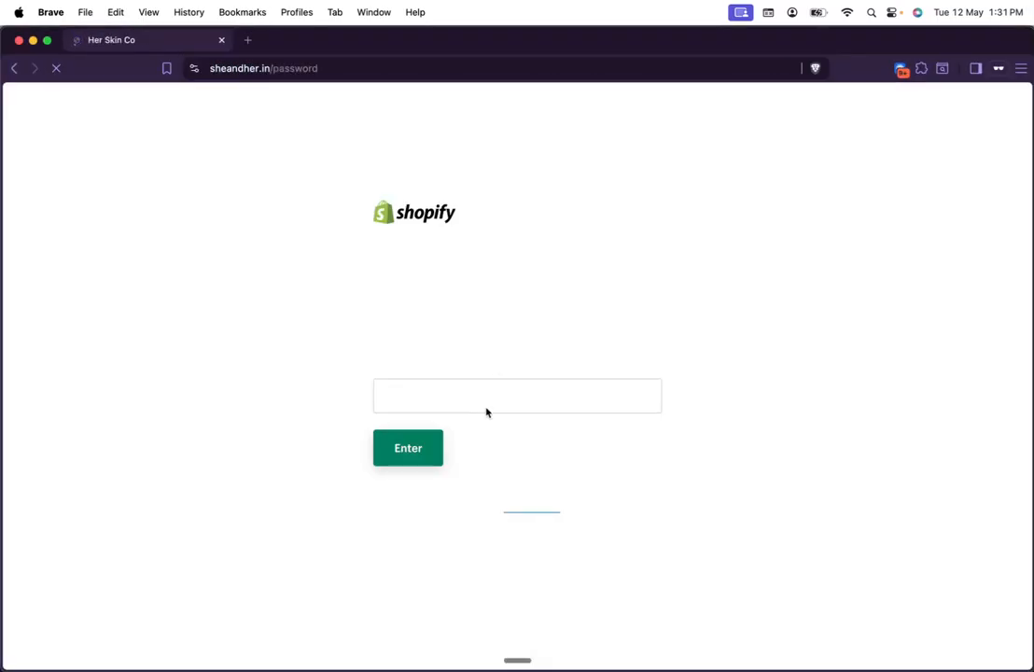
Step: Dismiss the Loom prompts and unlock the Her Skin Co store with its password
{"action": "left_click", "coordinate": [487, 411]}
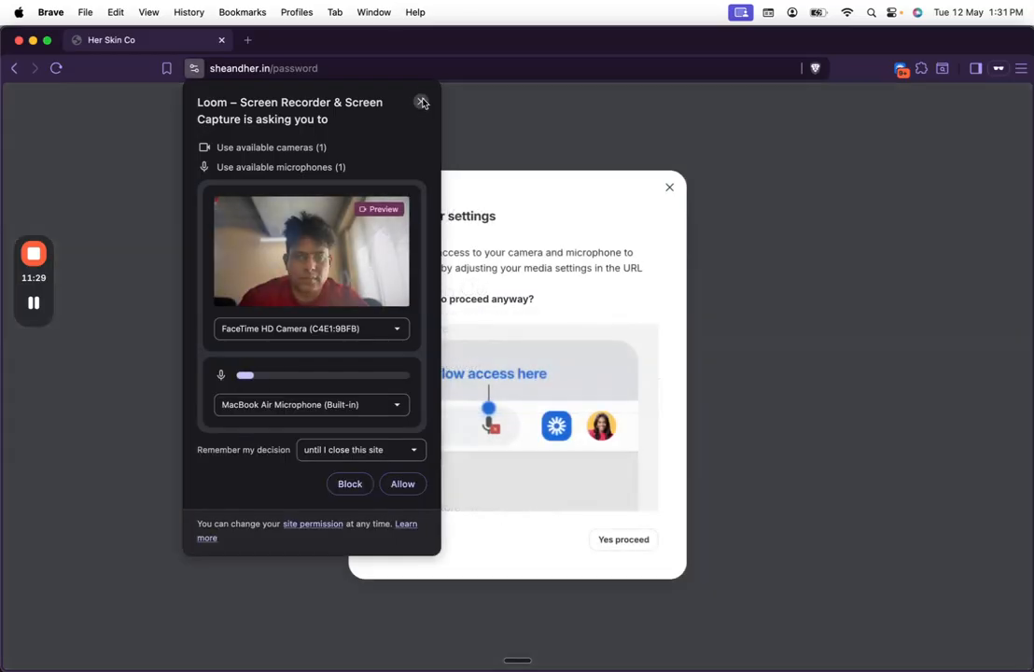
{"action": "left_click", "coordinate": [421, 102]}
{"action": "left_click", "coordinate": [670, 189]}
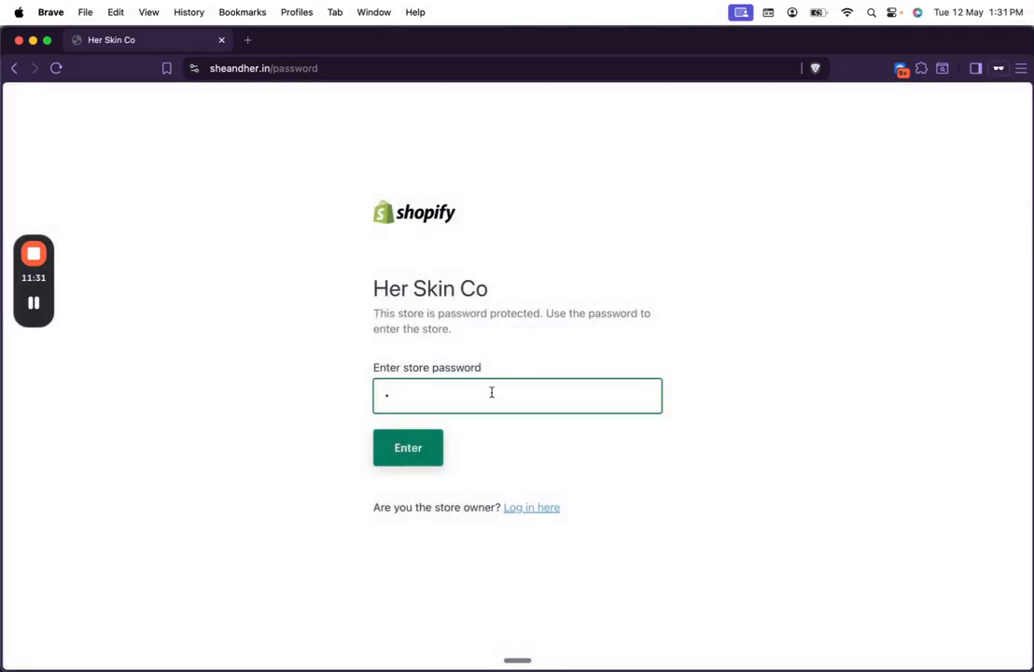
{"action": "type", "text": "•••••••••"}
{"action": "left_click", "coordinate": [427, 449]}
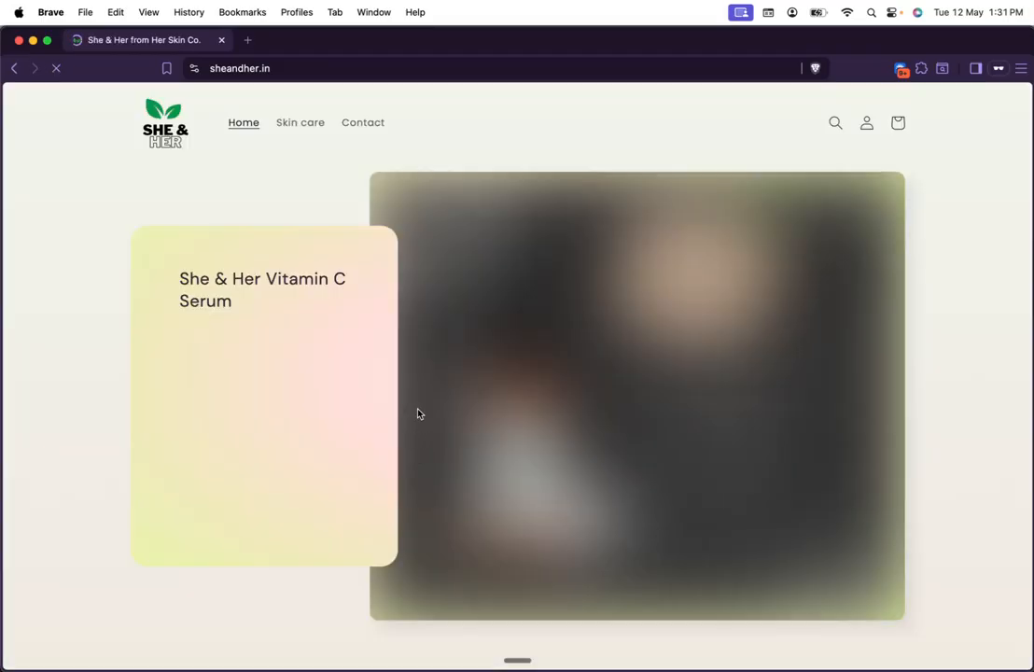
Step: Open the She & Her Hand Cream product page ($350.00 USD) from Featured collection
{"action": "scroll", "coordinate": [422, 381], "scroll_direction": "down", "scroll_amount": 10}
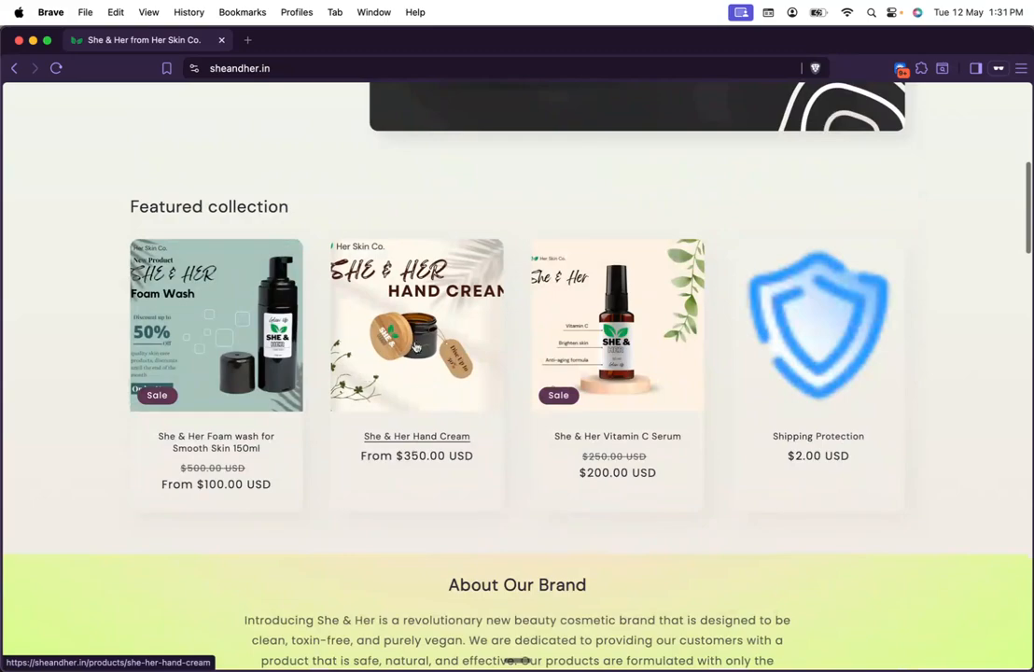
{"action": "left_click", "coordinate": [419, 344]}
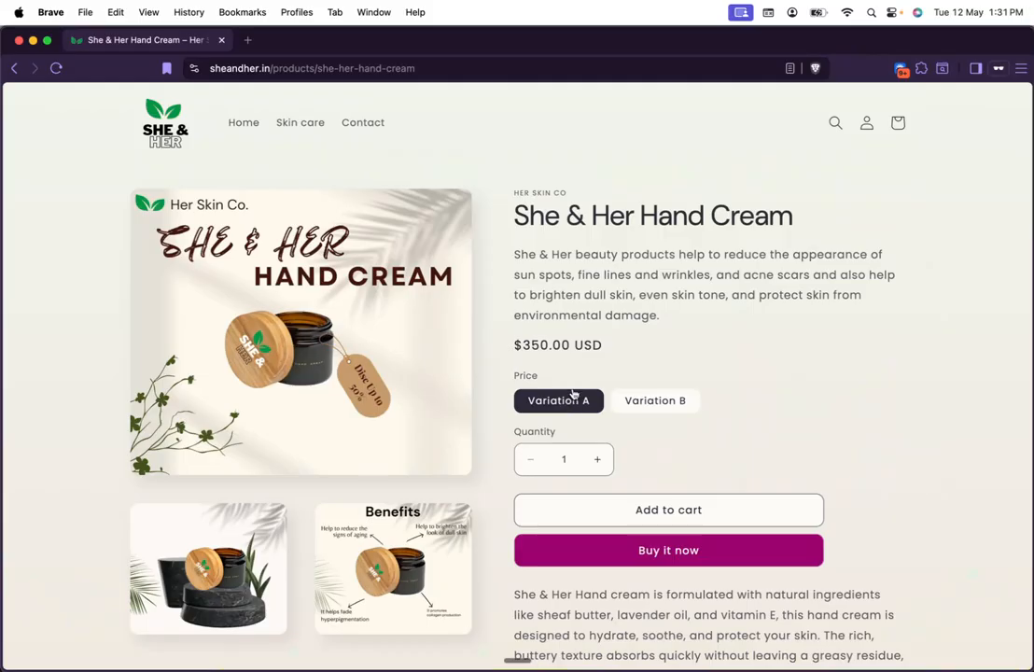
{"action": "key", "text": "super+grave"}
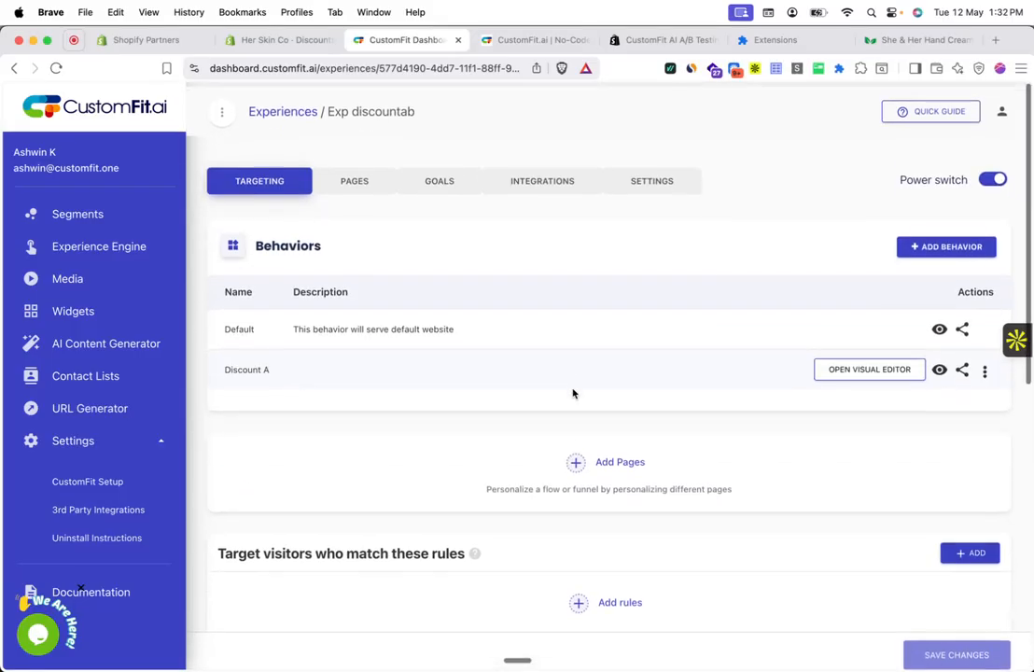
{"action": "scroll", "coordinate": [573, 393], "scroll_direction": "down", "scroll_amount": 10}
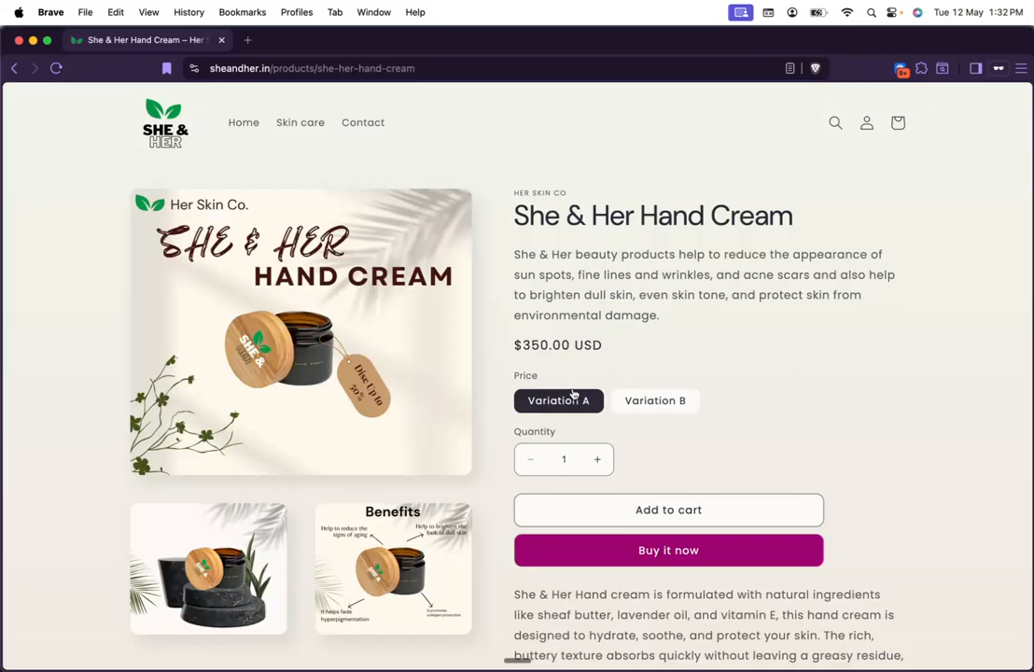
Step: Add the Hand Cream to the cart, check its Special Offer label, and proceed to checkout at $175.00
{"action": "left_click", "coordinate": [670, 515]}
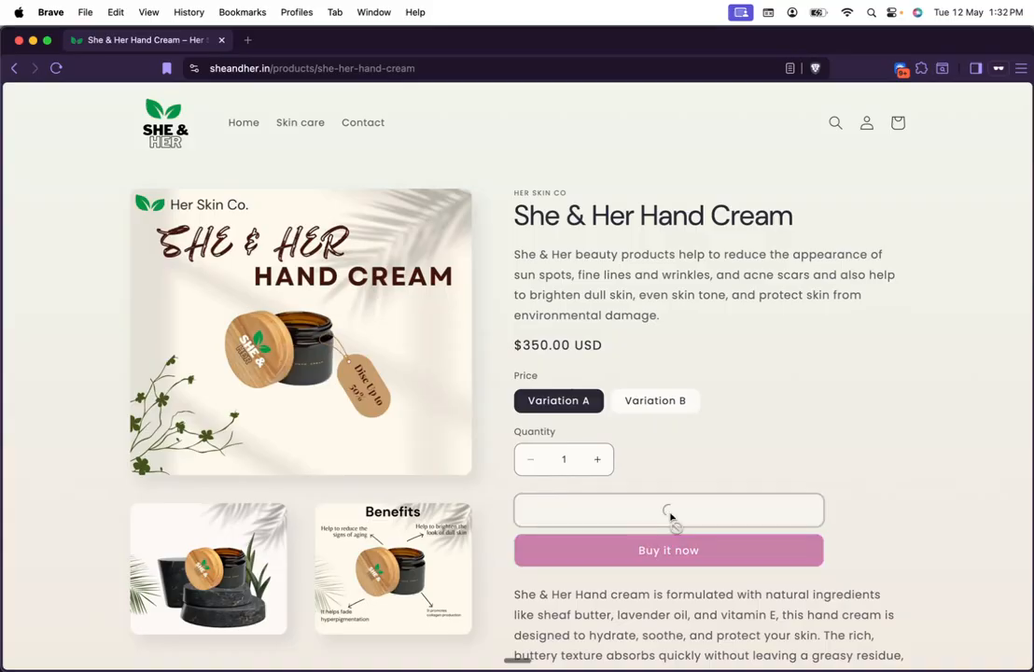
{"action": "left_click", "coordinate": [779, 302]}
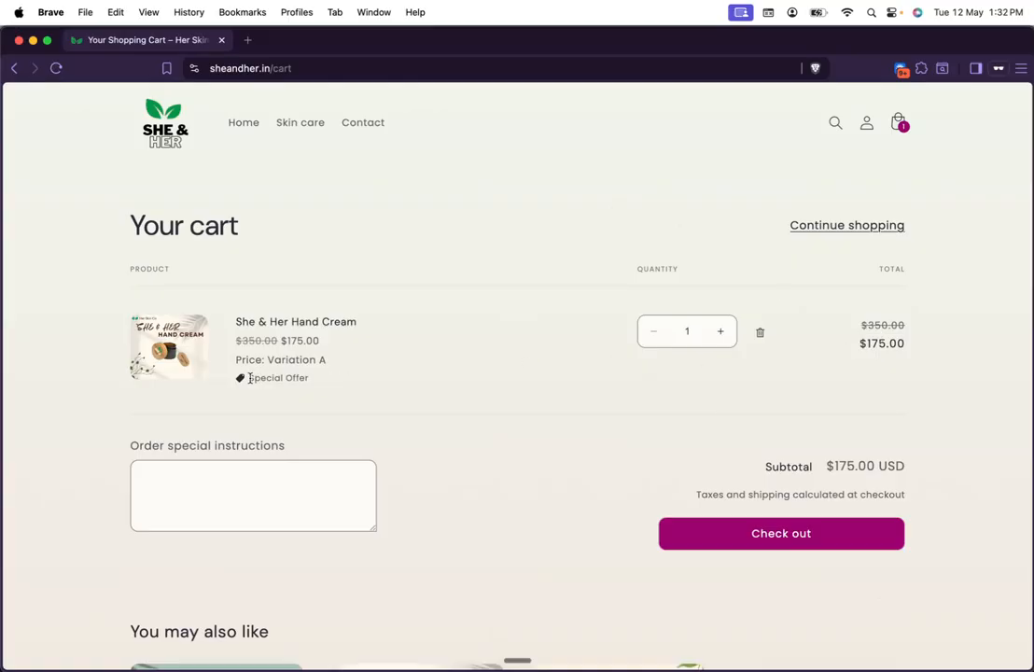
{"action": "left_click_drag", "start_coordinate": [252, 378], "coordinate": [306, 378]}
{"action": "left_click", "coordinate": [318, 380]}
{"action": "triple_click", "coordinate": [309, 374]}
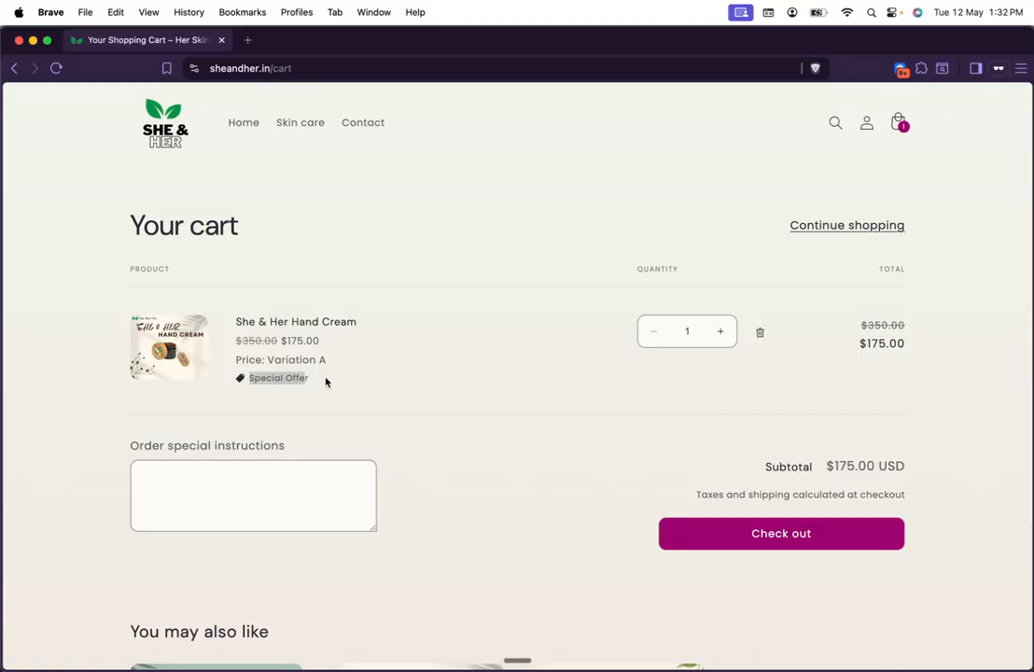
{"action": "left_click", "coordinate": [852, 537]}
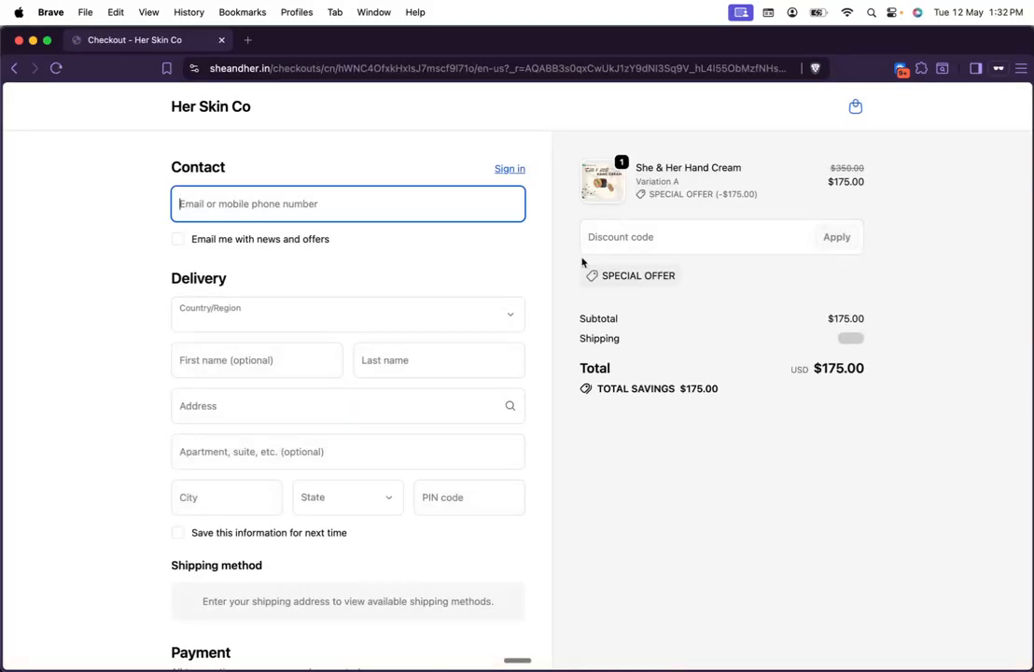
{"action": "mouse_move", "coordinate": [655, 273]}
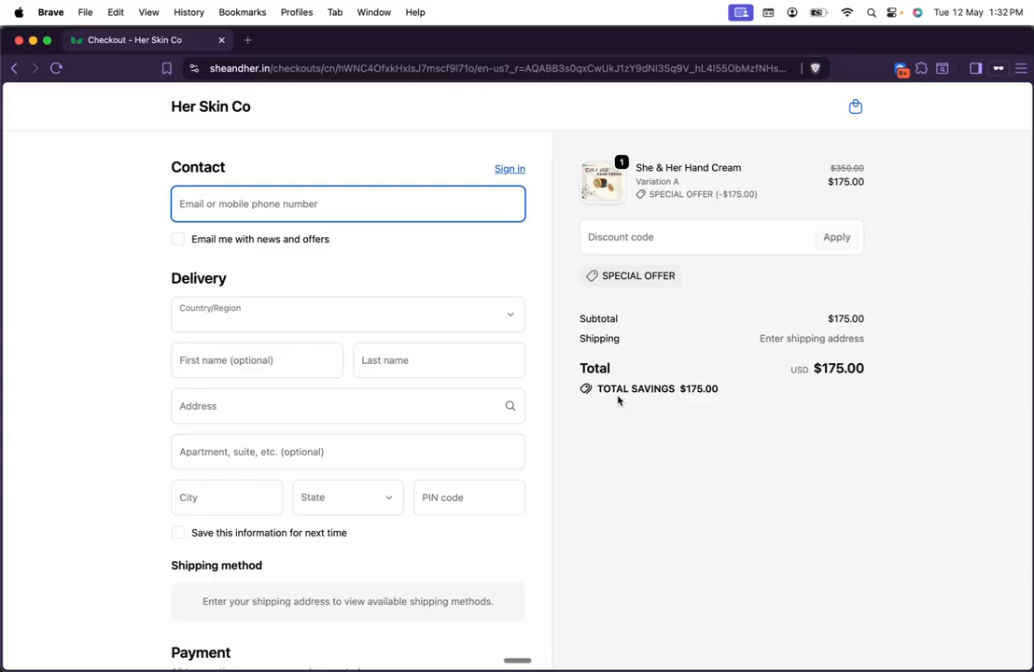
Step: Review Exp discountab's GOALS tables: Discount A shows 1 visit and 100.00% ATC conversion
{"action": "key", "text": "super+grave"}
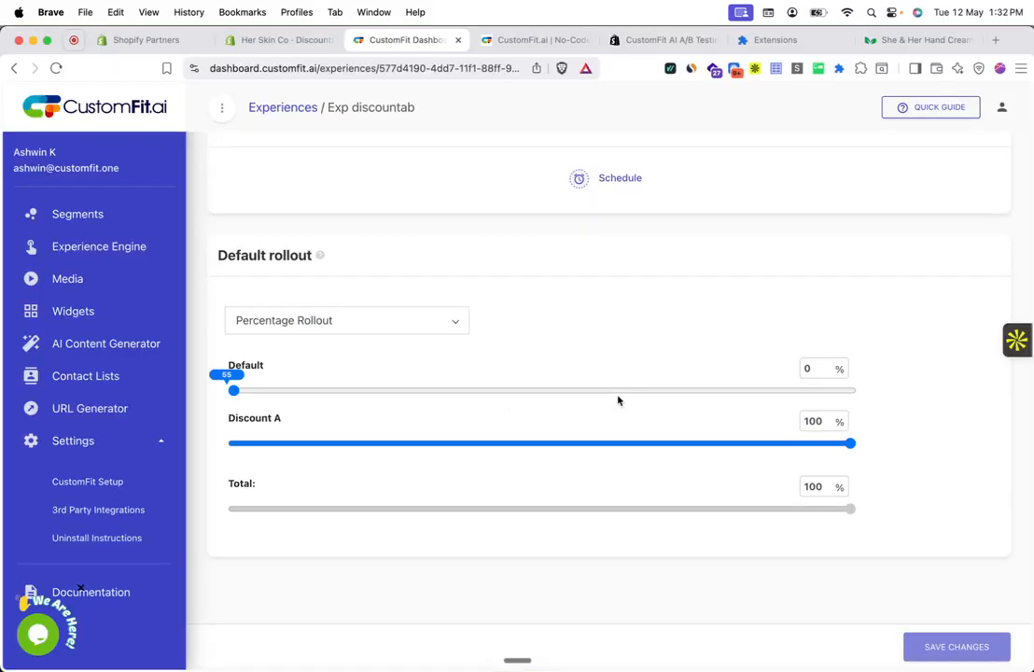
{"action": "scroll", "coordinate": [616, 399], "scroll_direction": "up", "scroll_amount": 10}
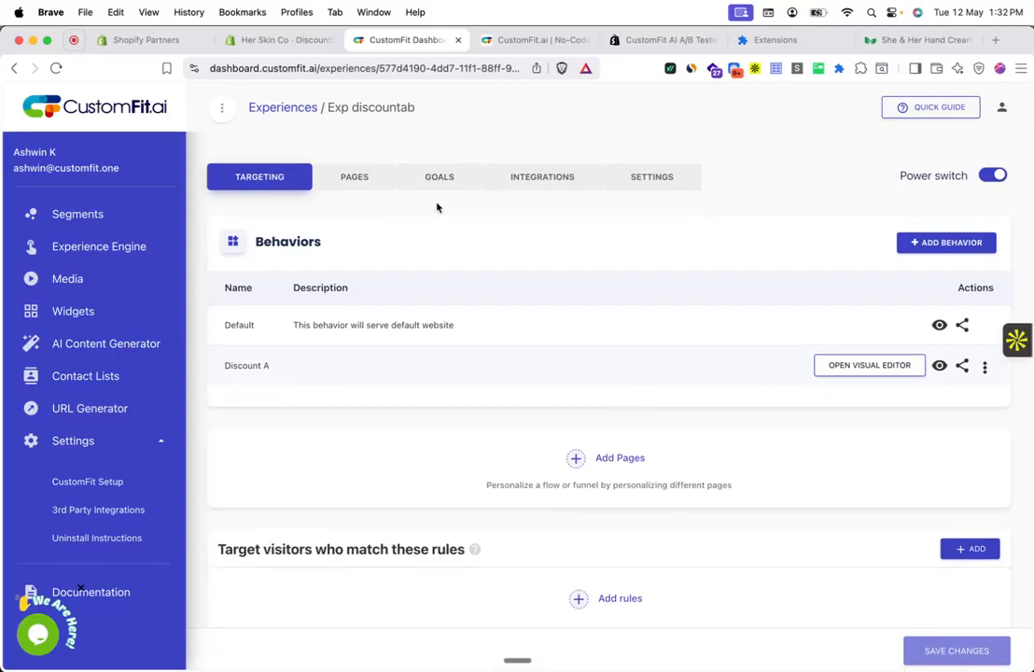
{"action": "left_click", "coordinate": [441, 183]}
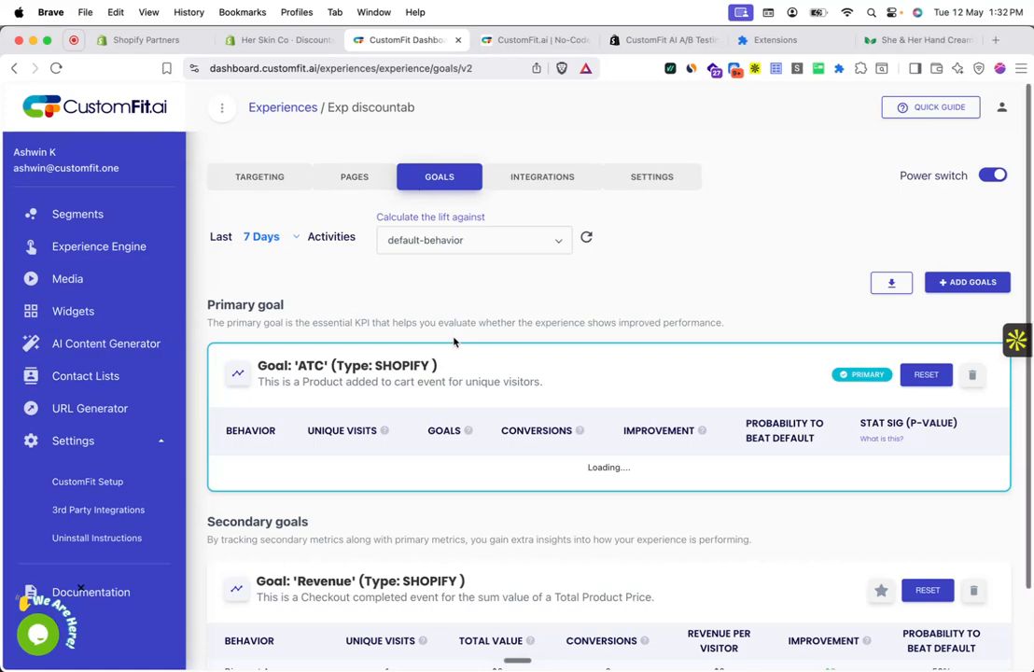
{"action": "scroll", "coordinate": [452, 341], "scroll_direction": "down", "scroll_amount": 2}
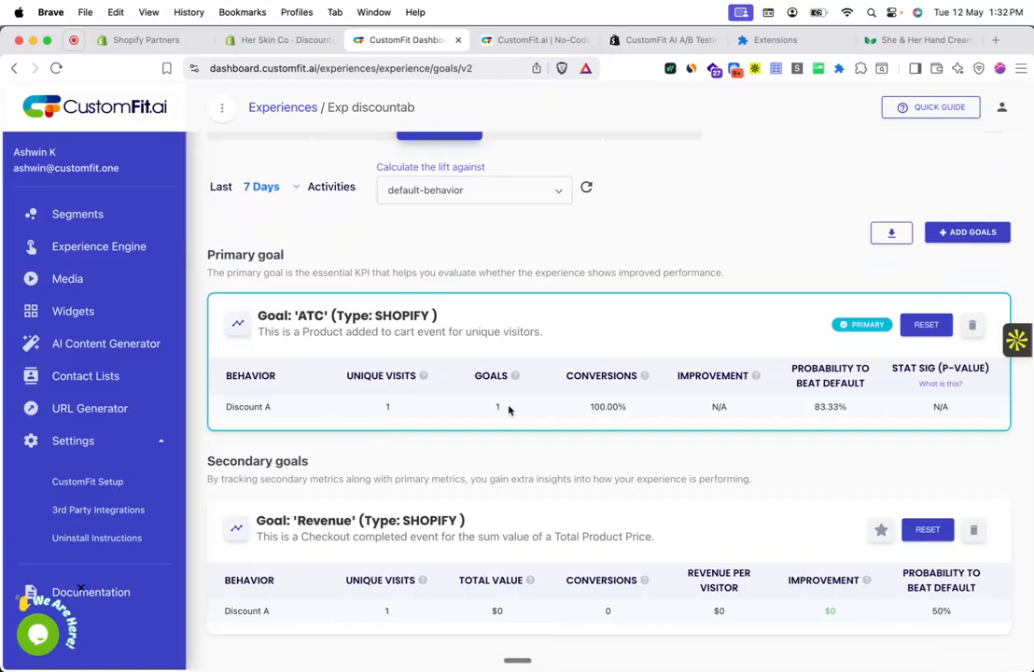
{"action": "scroll", "coordinate": [619, 469], "scroll_direction": "down", "scroll_amount": 1}
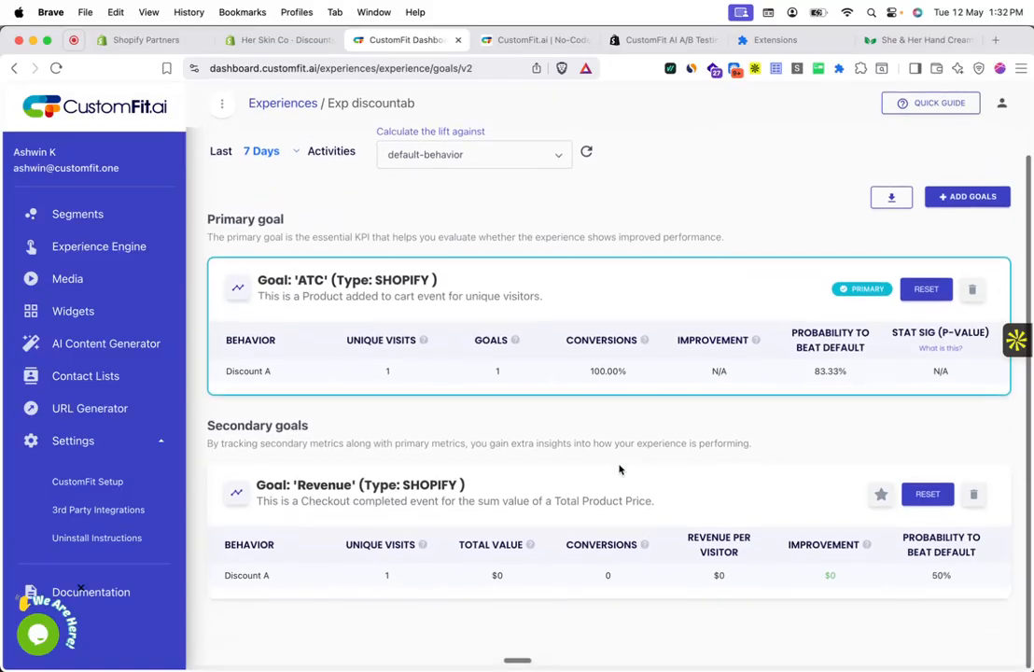
{"action": "scroll", "coordinate": [618, 469], "scroll_direction": "up", "scroll_amount": 2}
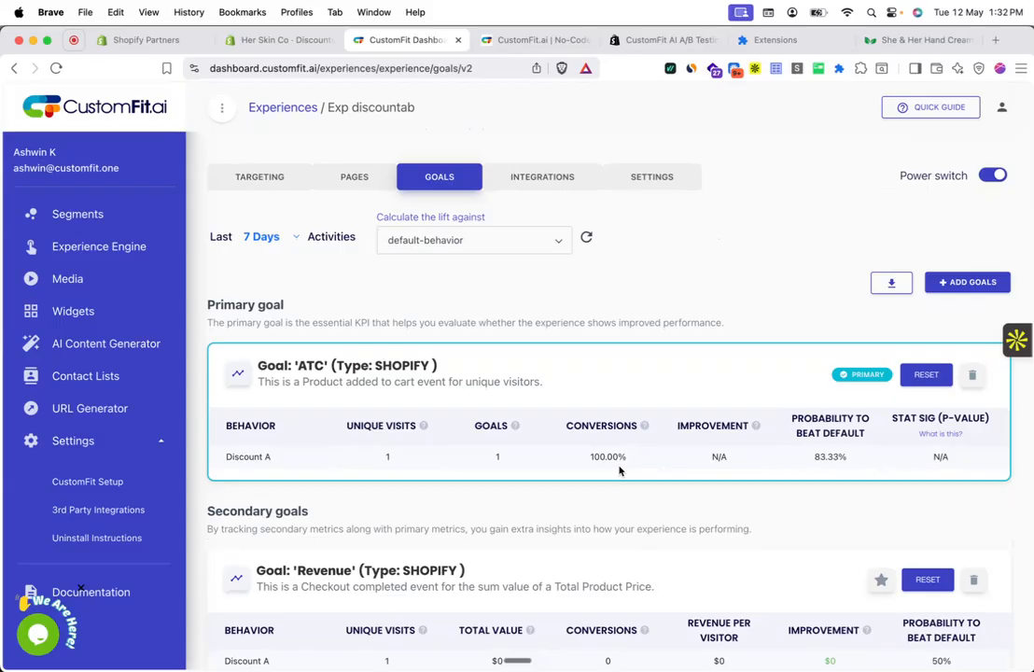